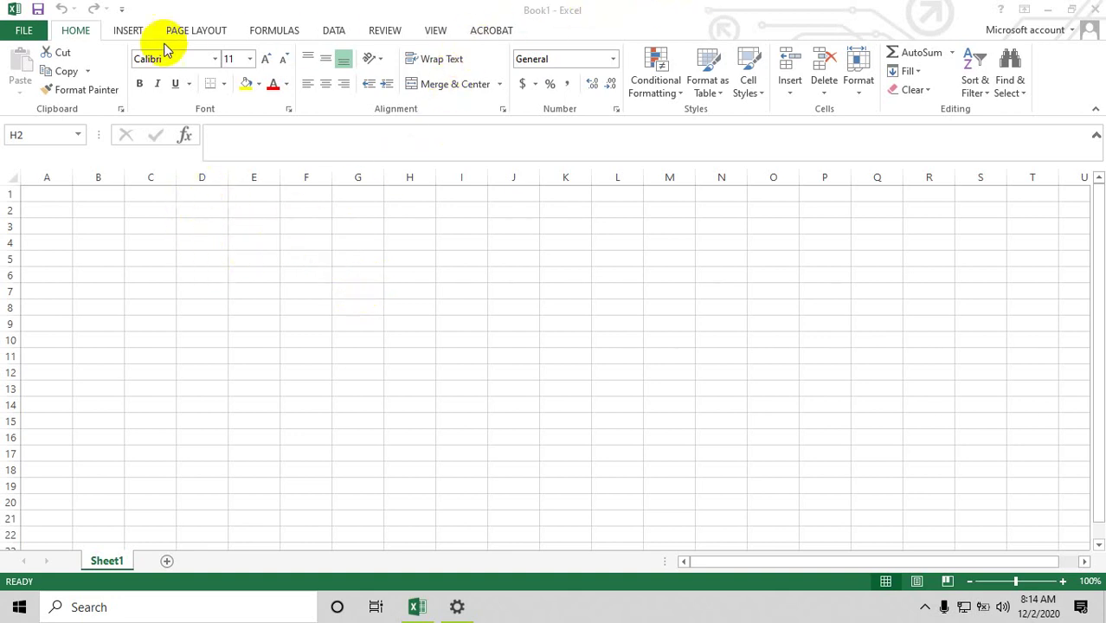
# Step: Bring Excel into focus and glance at the Insert, Home and File views
pyautogui.click(19, 29)
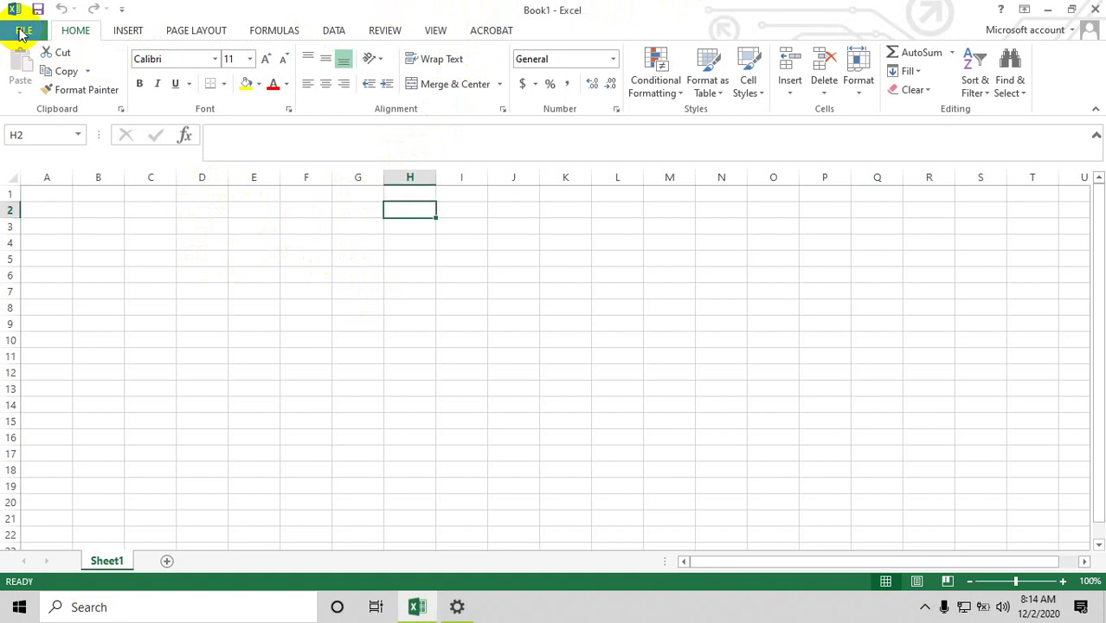
pyautogui.click(124, 32)
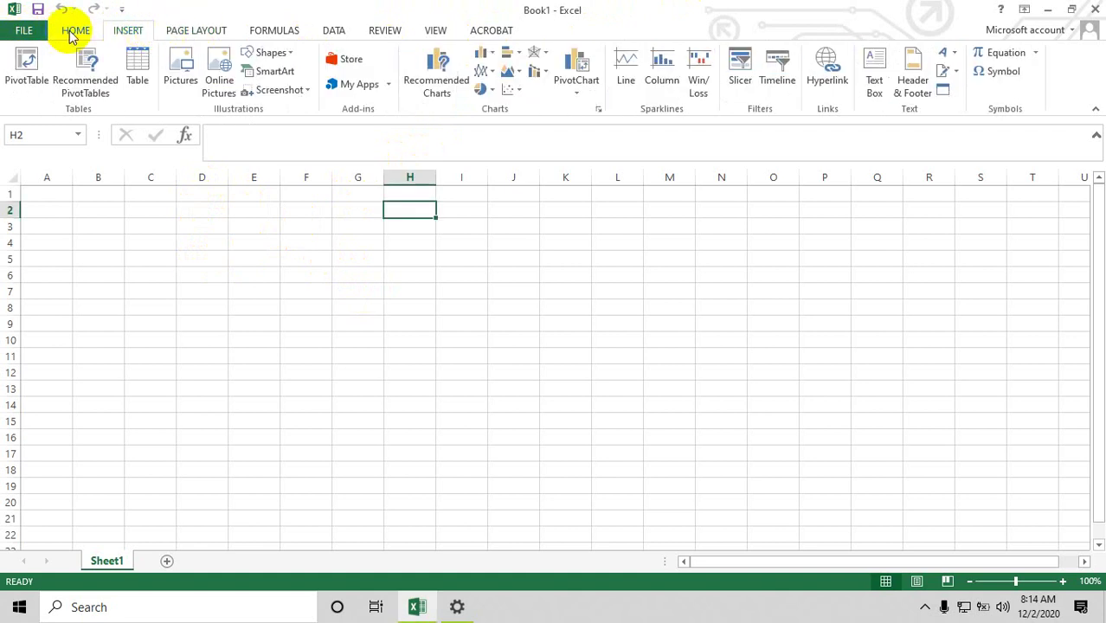
pyautogui.click(73, 33)
pyautogui.click(25, 32)
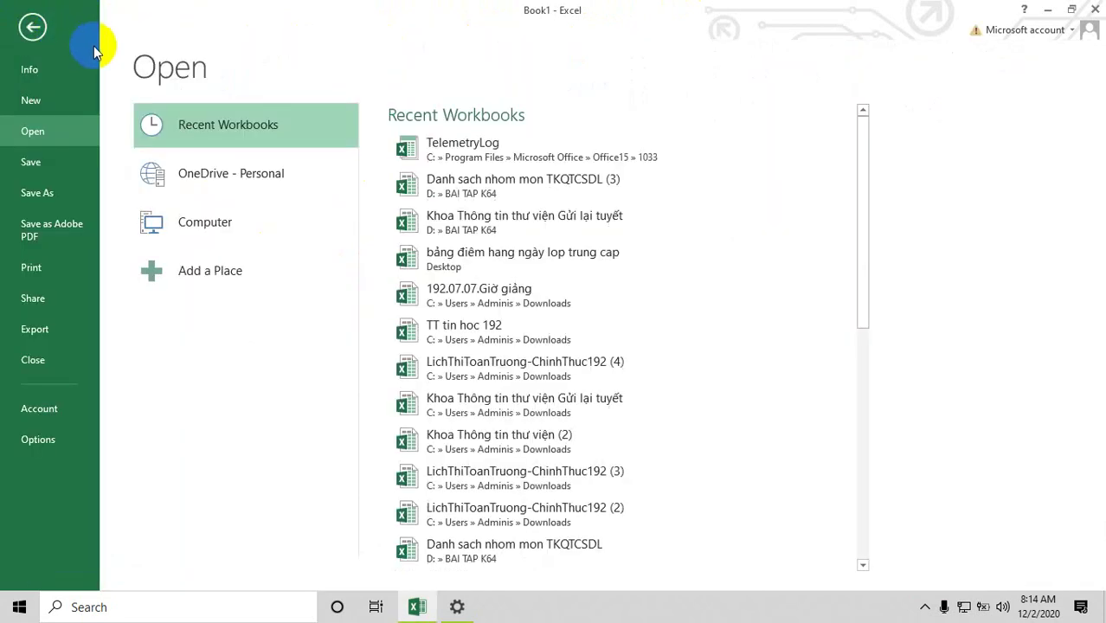
pyautogui.click(31, 29)
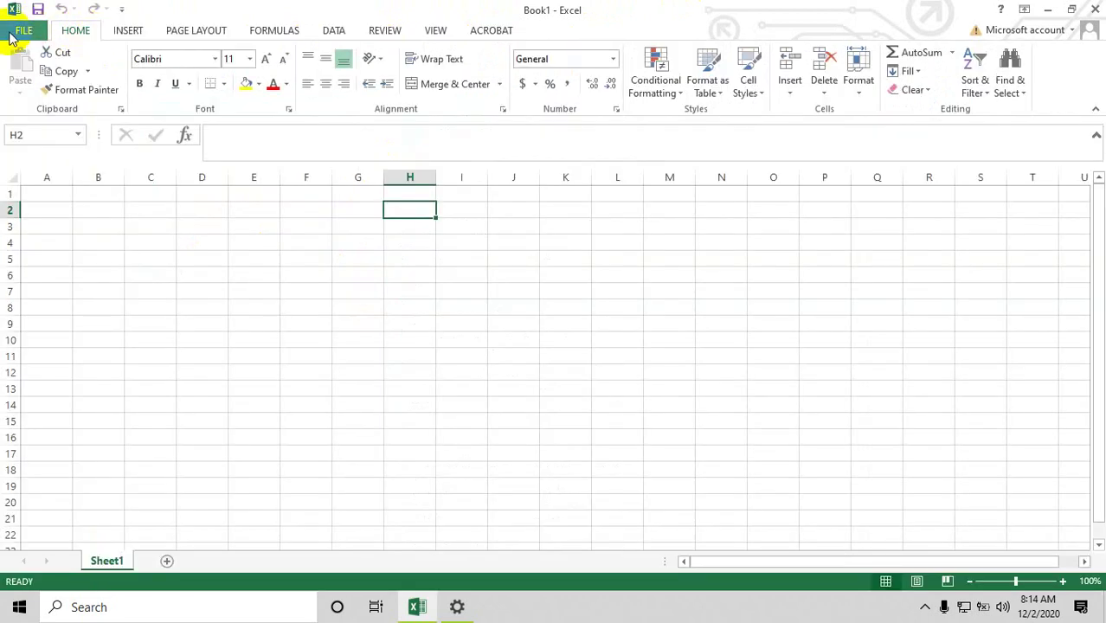
# Step: Browse the Insert, Page Layout, Formulas, Data, Review and View ribbon tabs
pyautogui.click(127, 31)
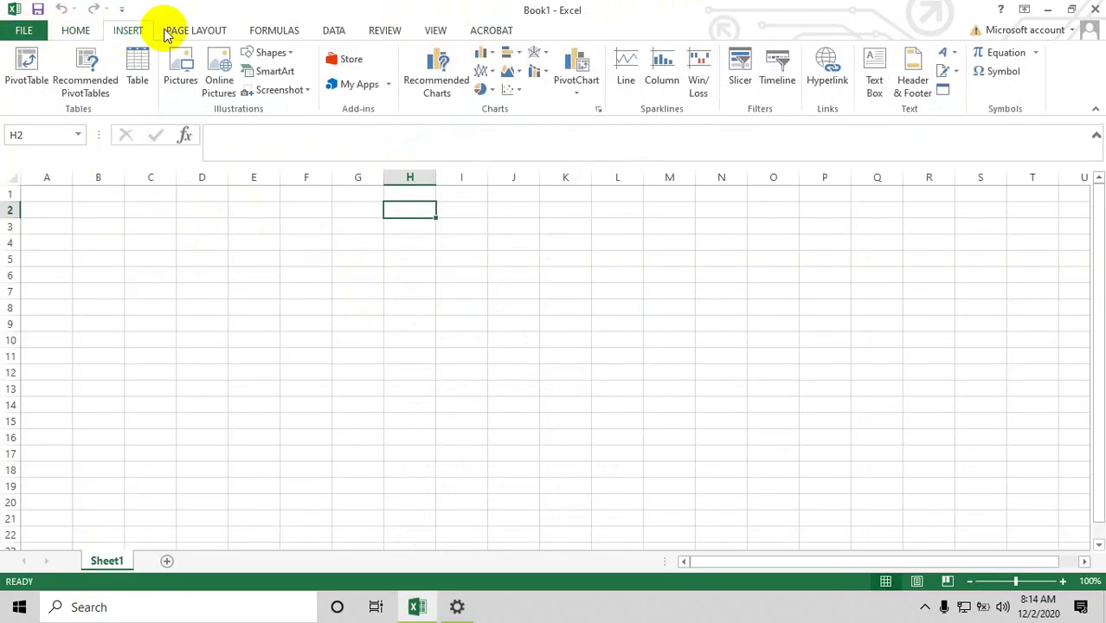
pyautogui.click(197, 31)
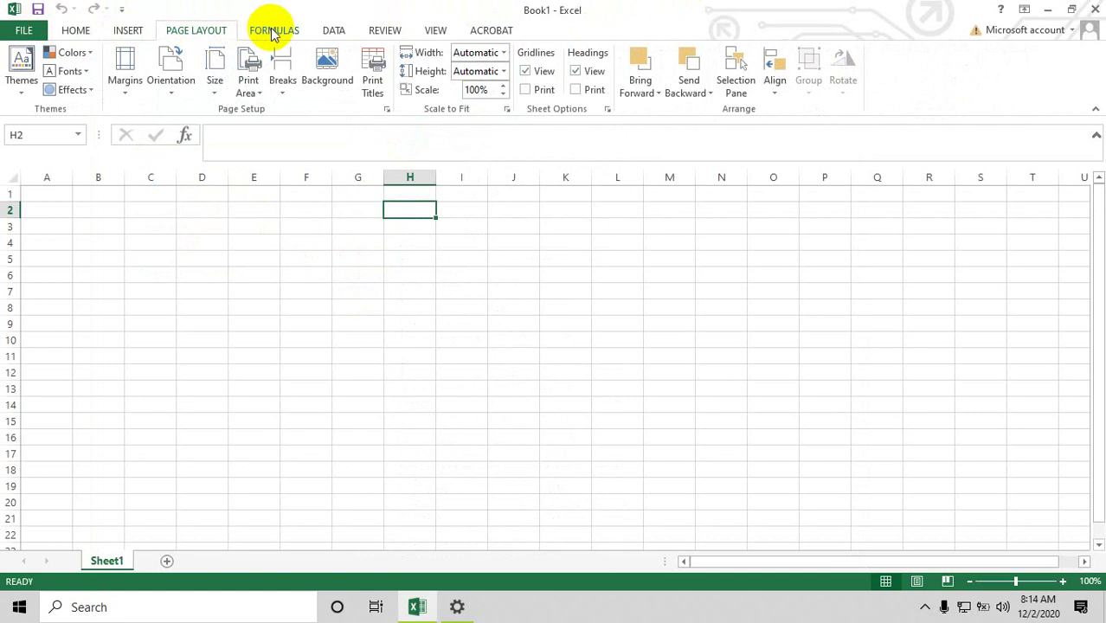
pyautogui.click(274, 32)
pyautogui.click(333, 31)
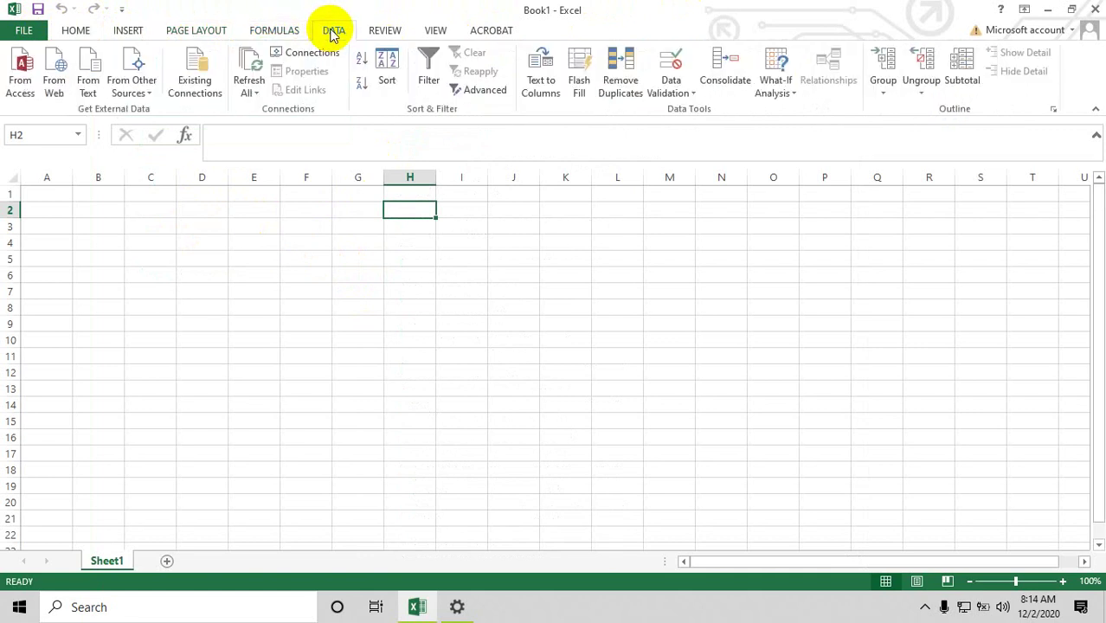
pyautogui.click(384, 31)
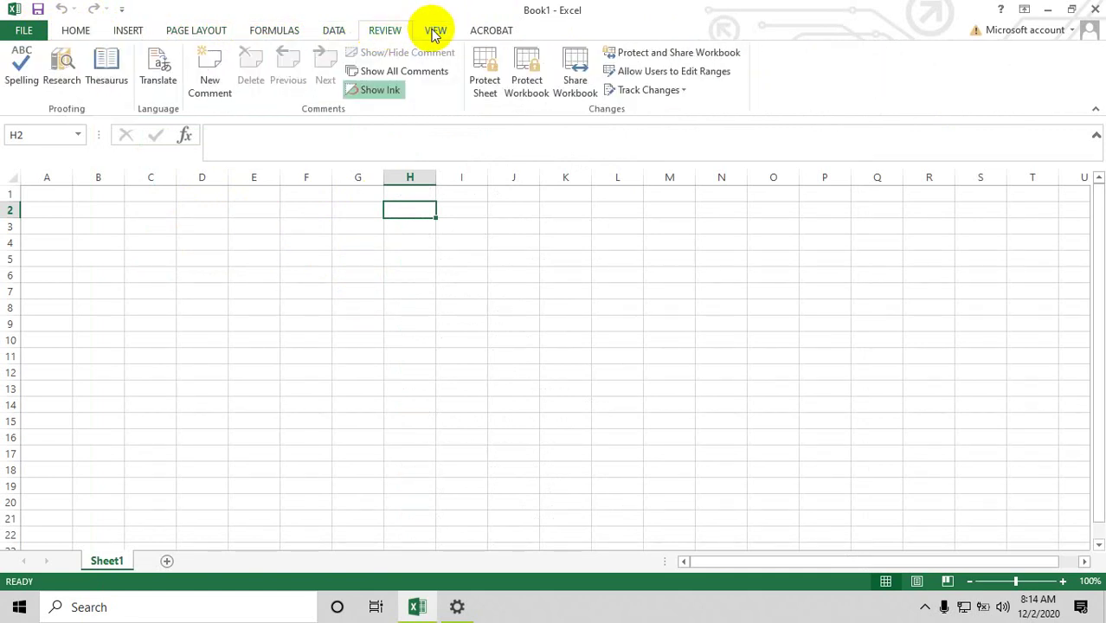
pyautogui.click(434, 32)
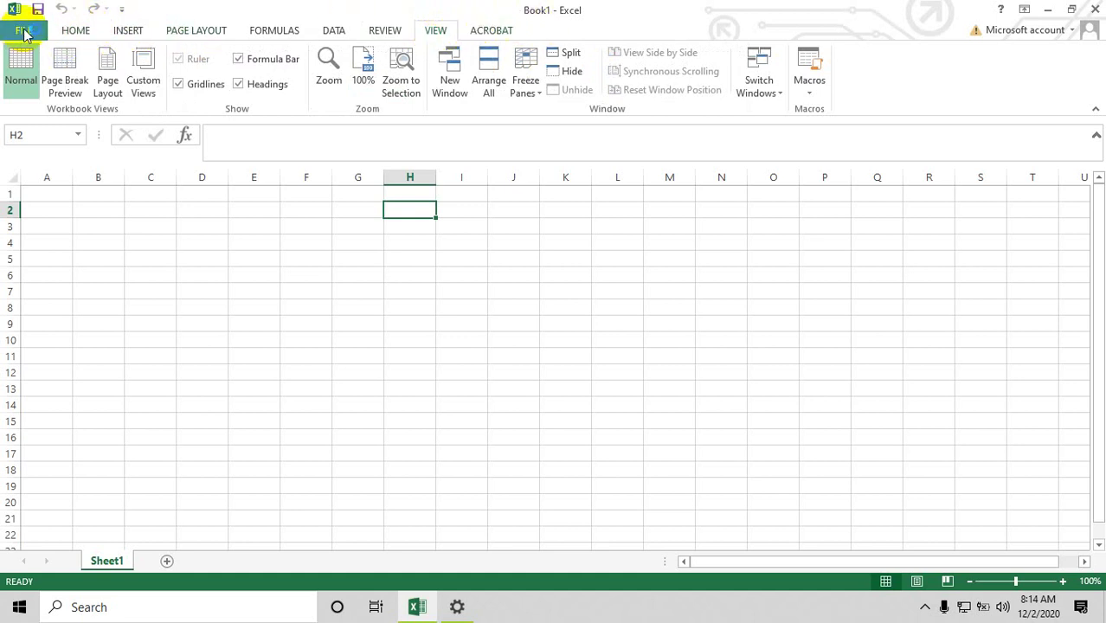
# Step: Look over the recent workbooks list in the File backstage, then return to Sheet1
pyautogui.click(24, 32)
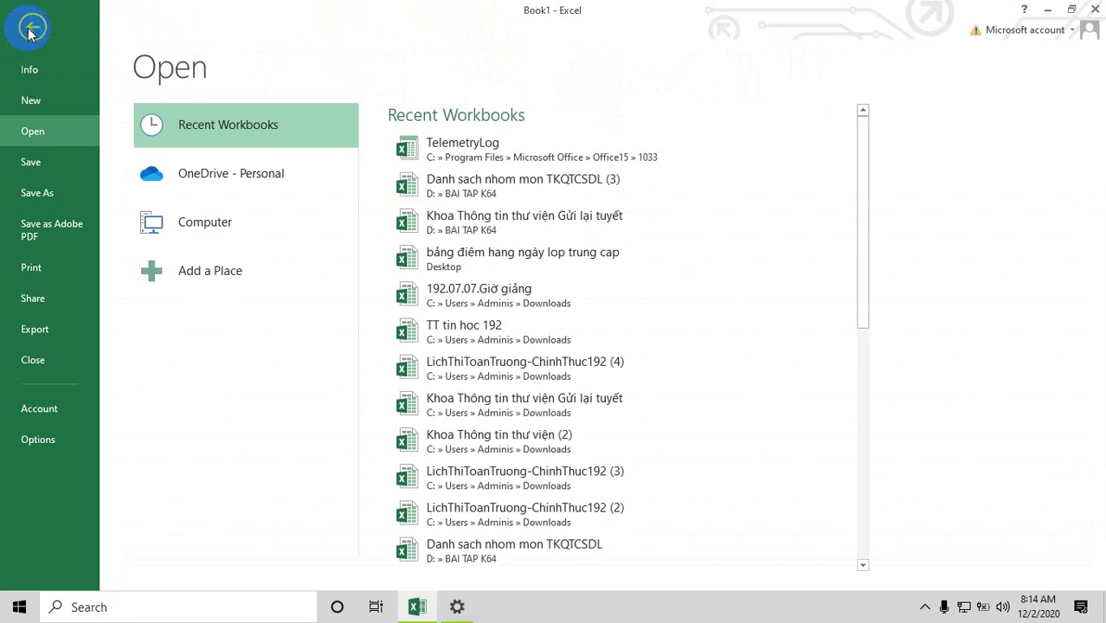
pyautogui.click(30, 31)
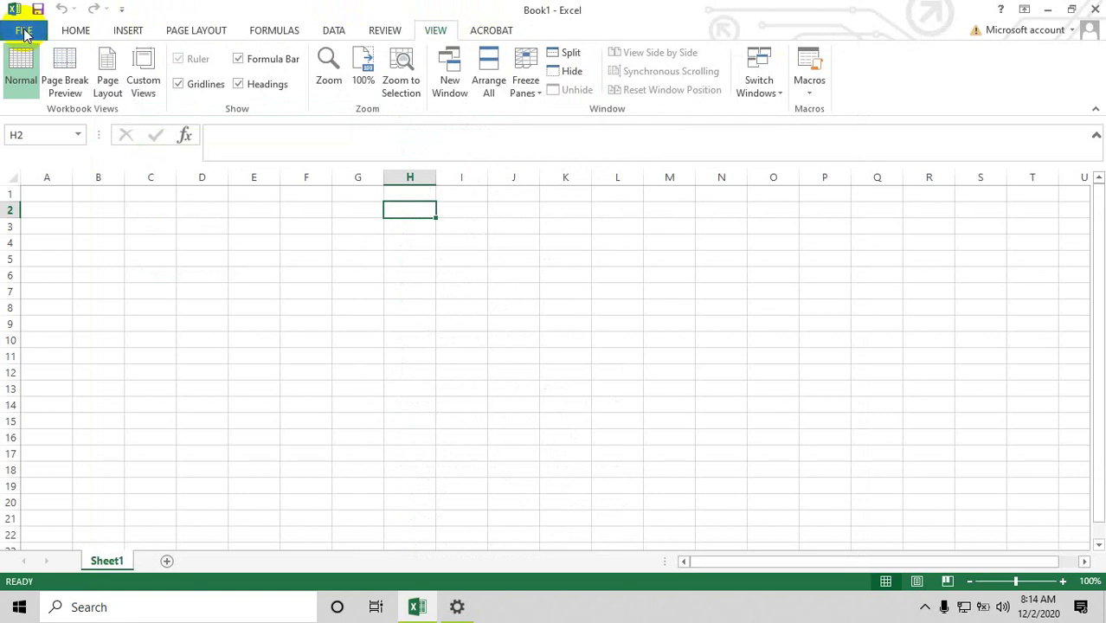
pyautogui.click(23, 33)
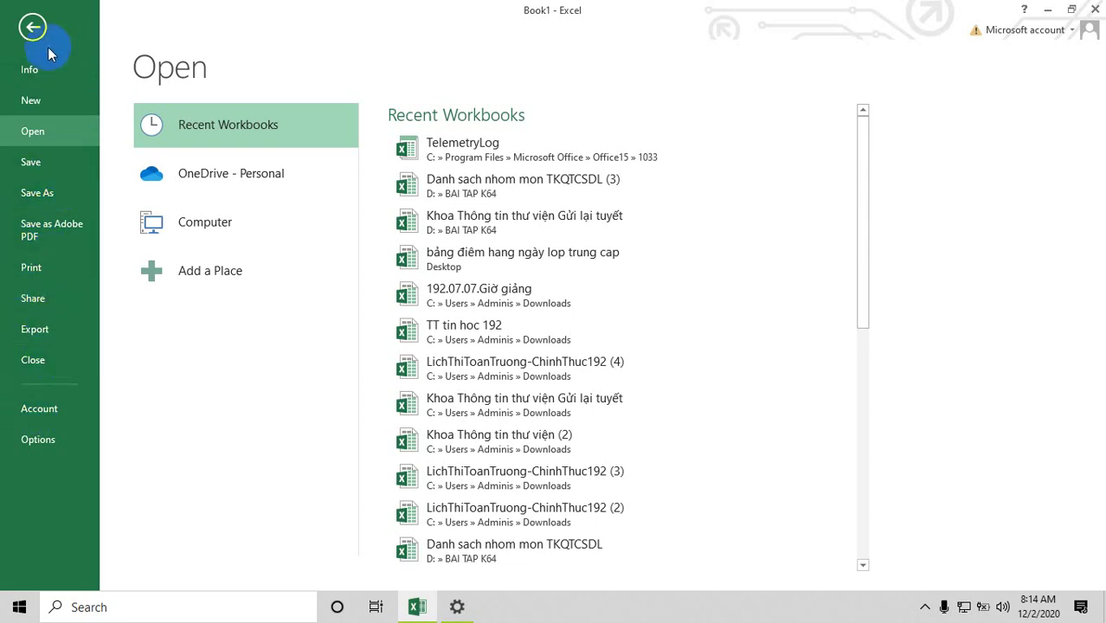
pyautogui.click(31, 28)
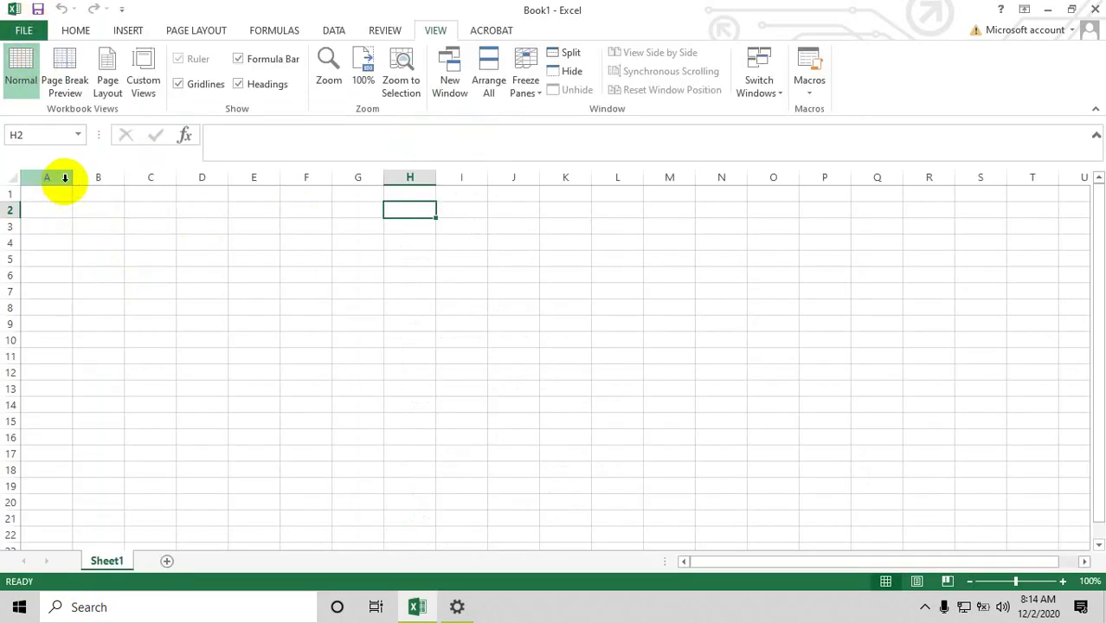
# Step: Widen columns A through C of the blank Sheet1 by dragging their header borders
pyautogui.moveTo(74, 178); pyautogui.dragTo(160, 177)
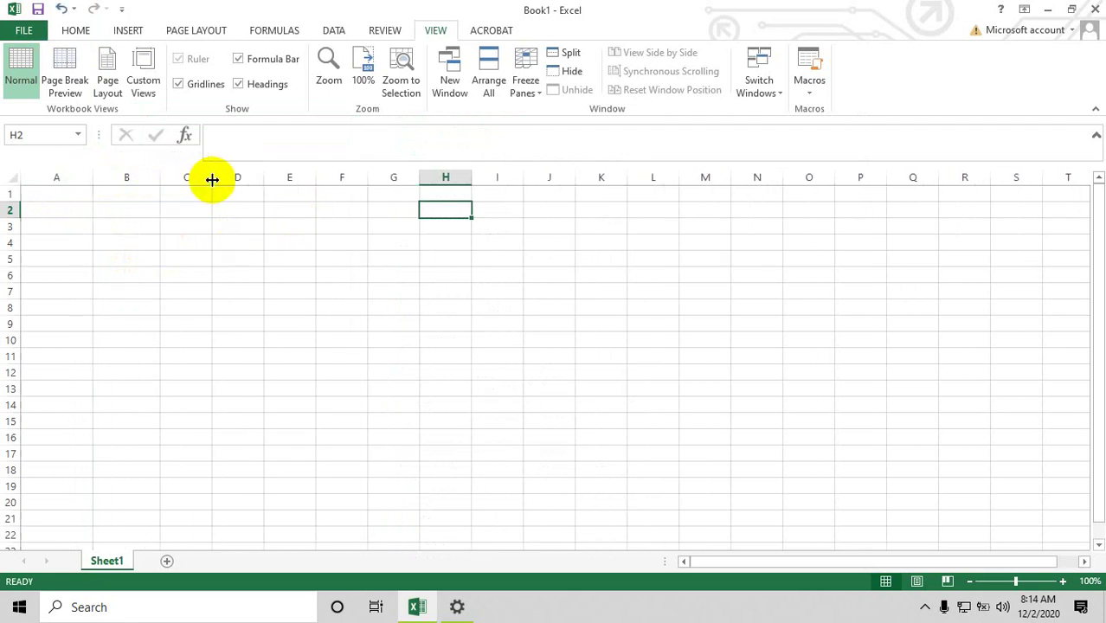
pyautogui.moveTo(215, 178); pyautogui.dragTo(228, 177)
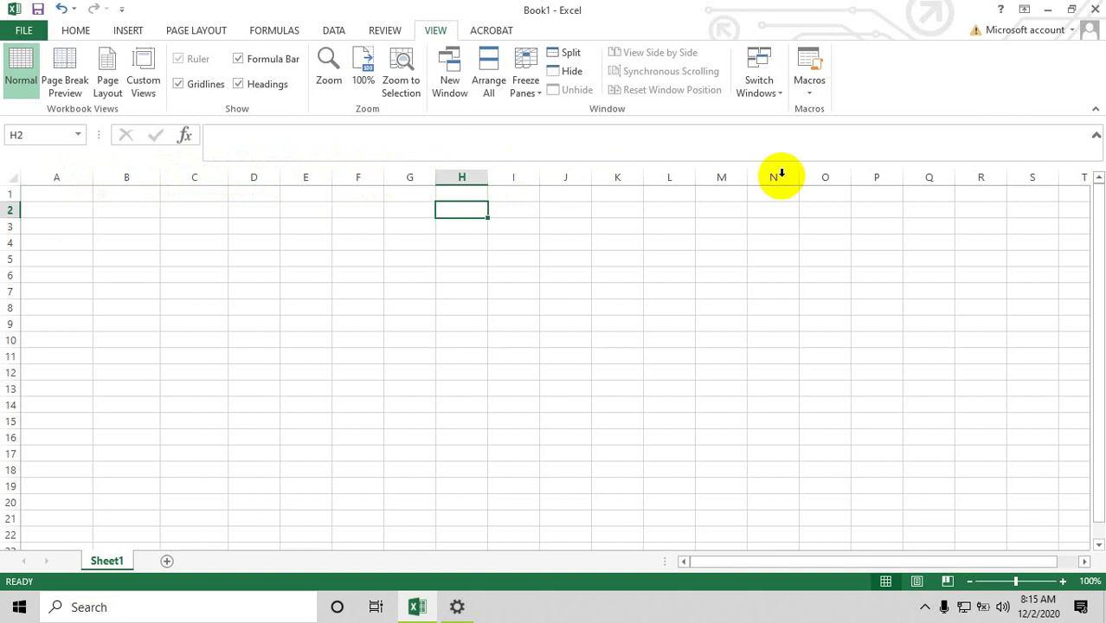
pyautogui.moveTo(891, 562); pyautogui.dragTo(923, 569)
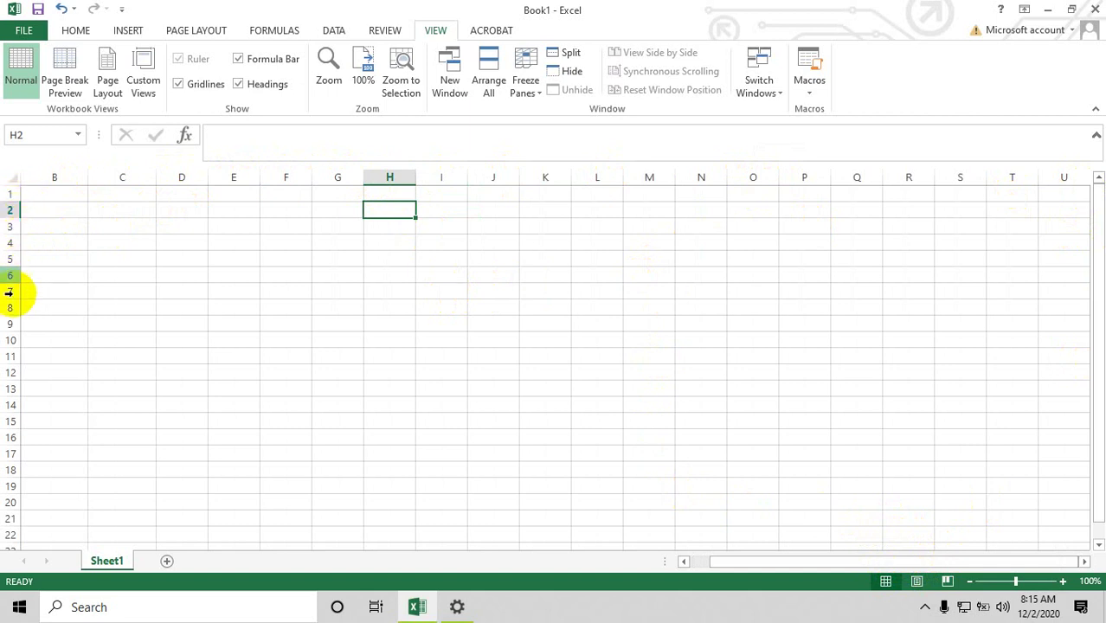
pyautogui.scroll(-3, 50, 454)
pyautogui.scroll(-5, 49, 459)
pyautogui.scroll(-7, 50, 465)
pyautogui.scroll(-12, 52, 458)
pyautogui.scroll(-4, 54, 451)
pyautogui.scroll(11, 55, 451)
pyautogui.scroll(6, 55, 451)
pyautogui.scroll(7, 55, 451)
pyautogui.scroll(7, 55, 451)
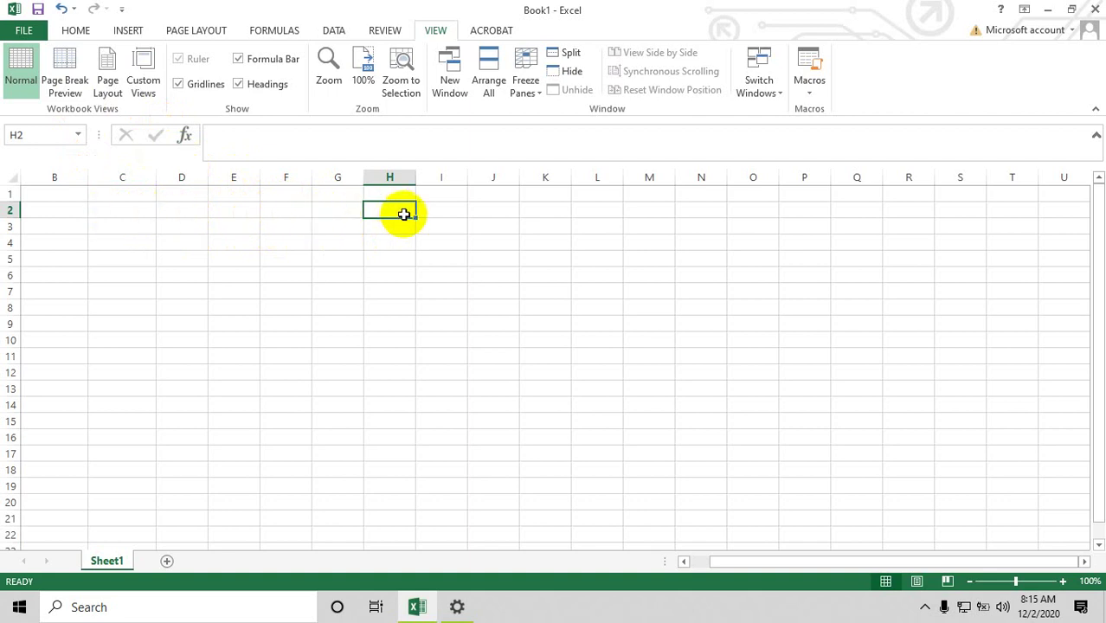
# Step: Select cells H4, G9, F9, L9 and column G, trying the formula bar without entering anything
pyautogui.click(390, 241)
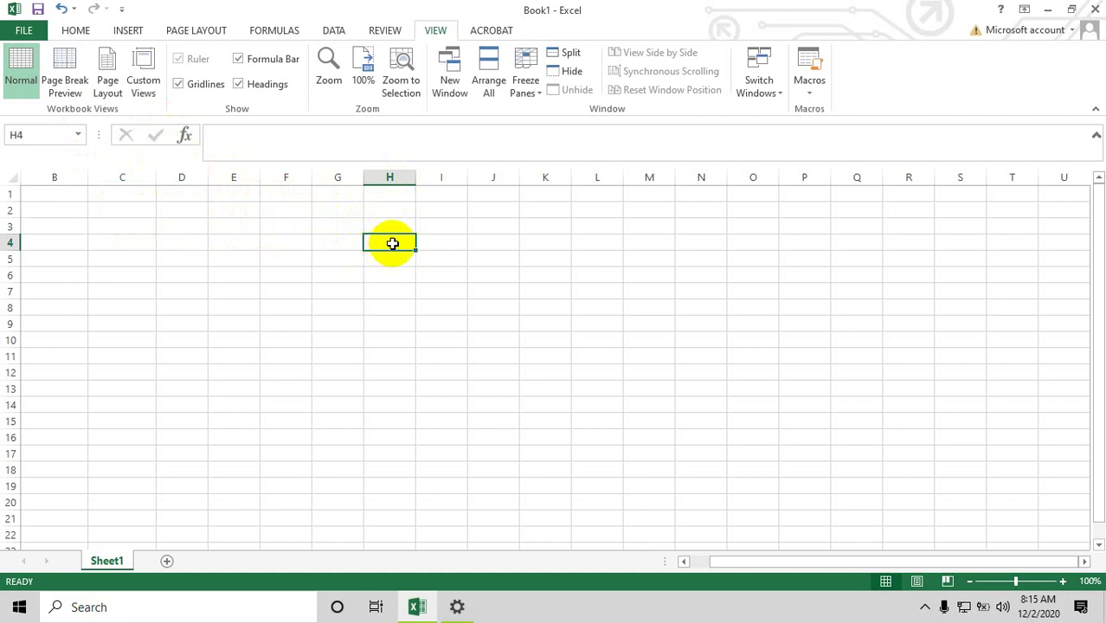
pyautogui.click(336, 177)
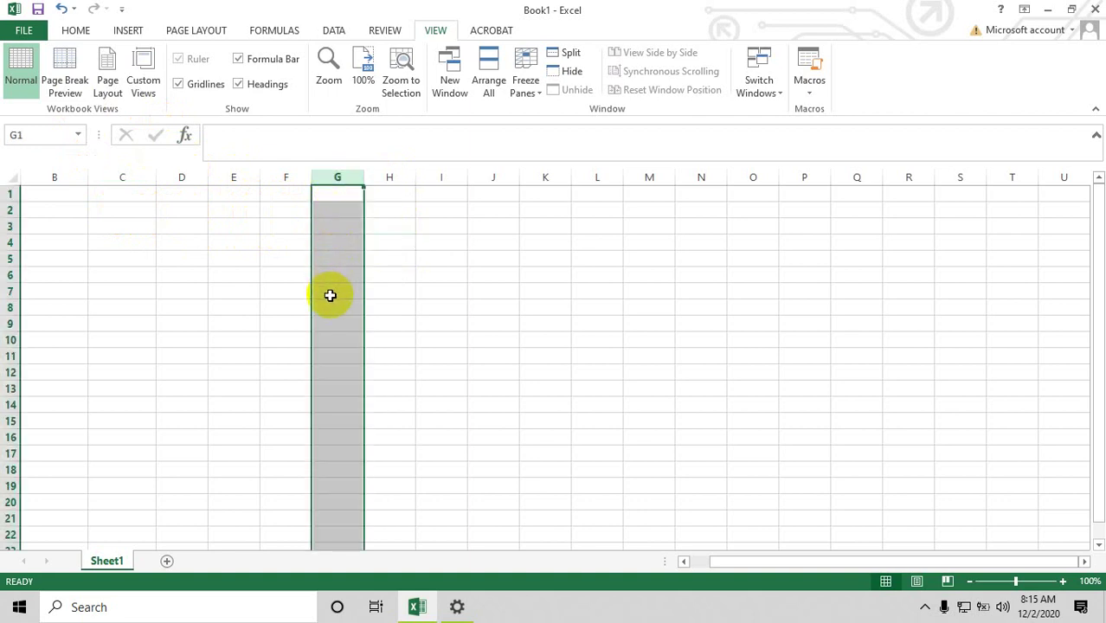
pyautogui.click(329, 293)
pyautogui.click(329, 318)
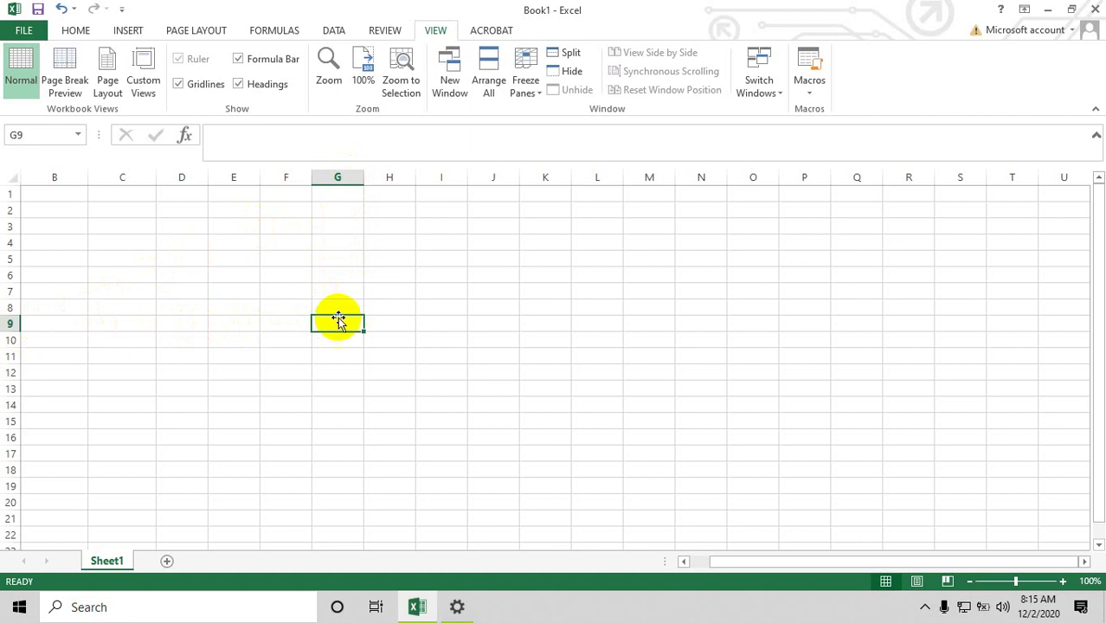
pyautogui.click(287, 324)
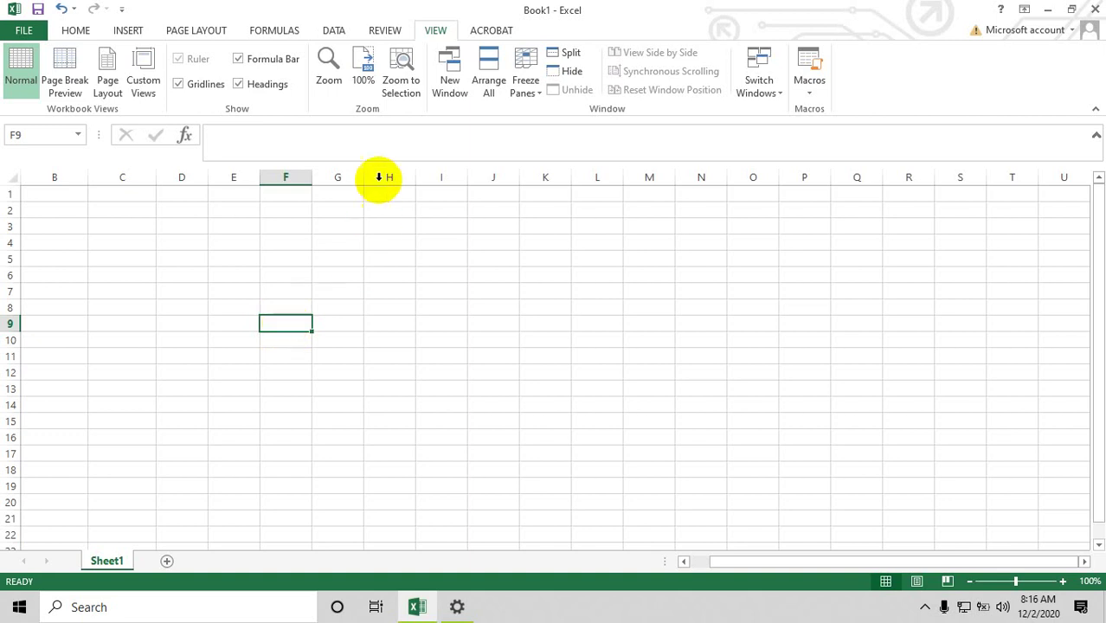
pyautogui.click(281, 132)
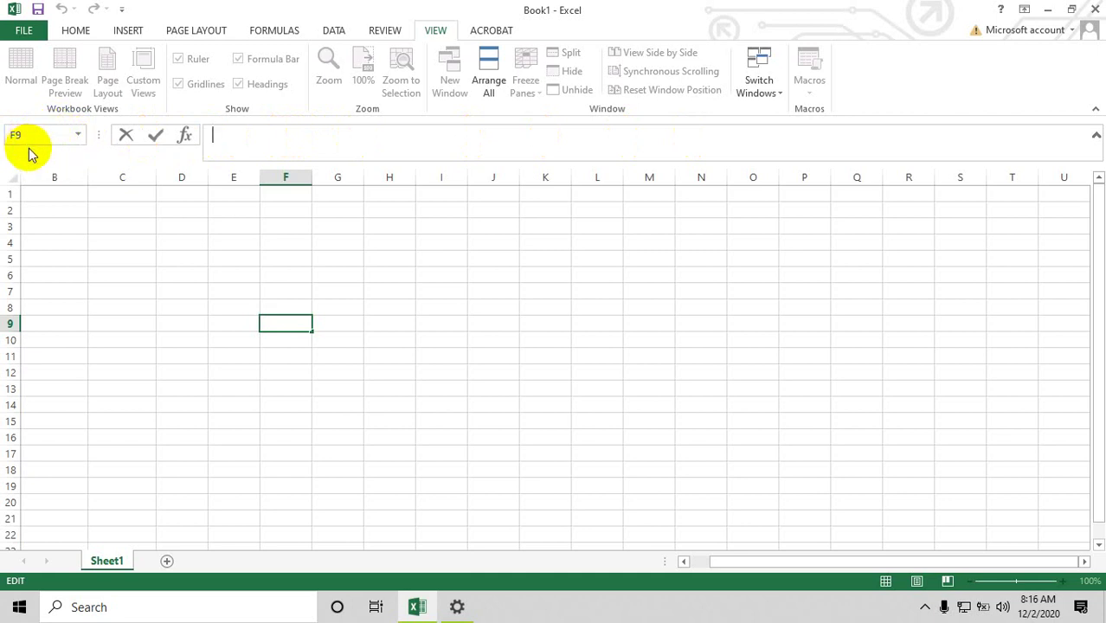
pyautogui.click(176, 324)
pyautogui.click(592, 326)
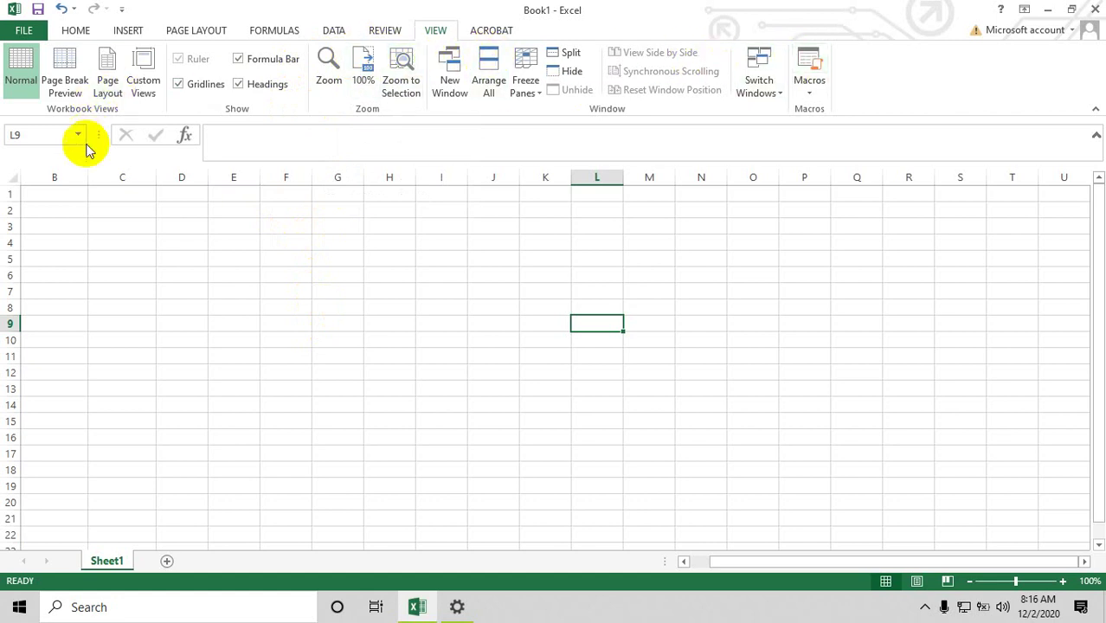
pyautogui.click(78, 33)
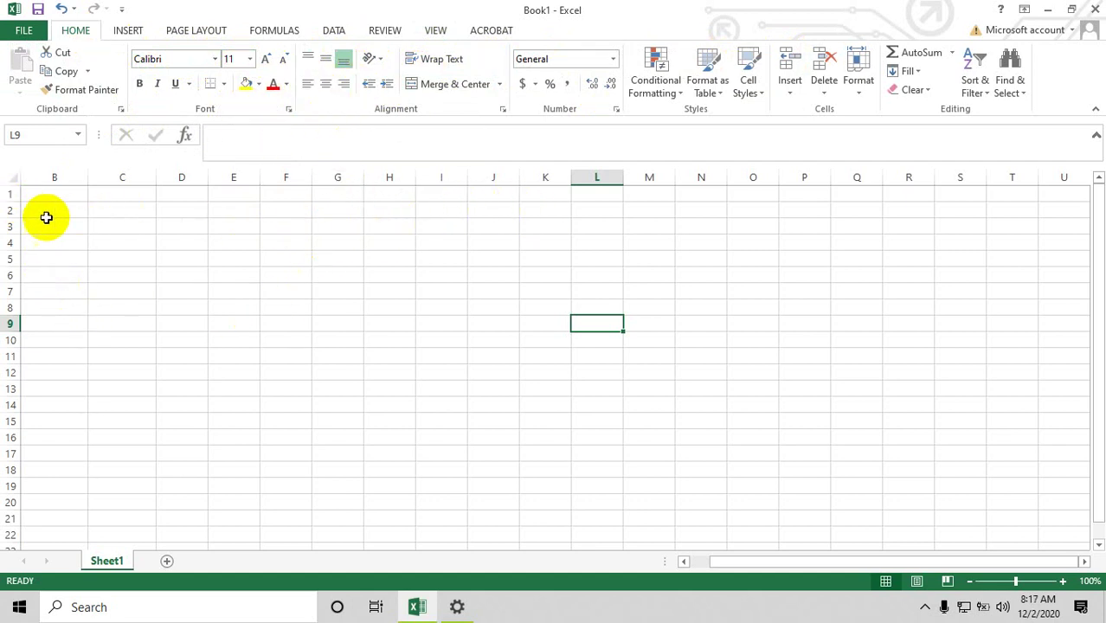
# Step: Select rows 1 through 20 by dragging down the row headers
pyautogui.moveTo(14, 196); pyautogui.dragTo(9, 514)
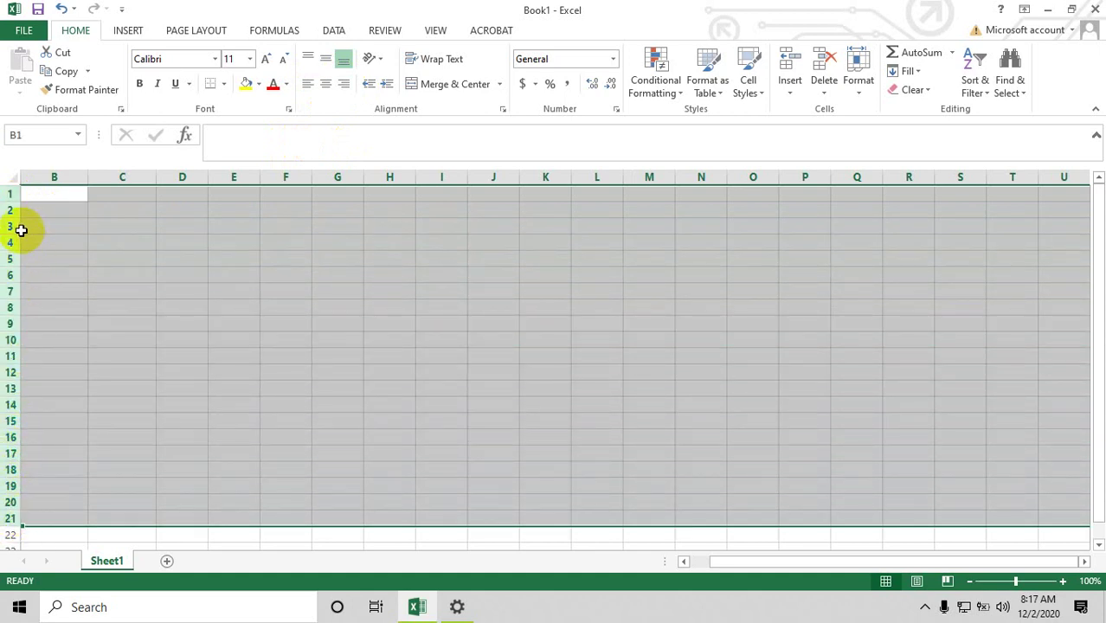
pyautogui.moveTo(9, 514)
pyautogui.mouseDown()
pyautogui.moveTo(9, 194)
pyautogui.moveTo(13, 495)
pyautogui.mouseUp()
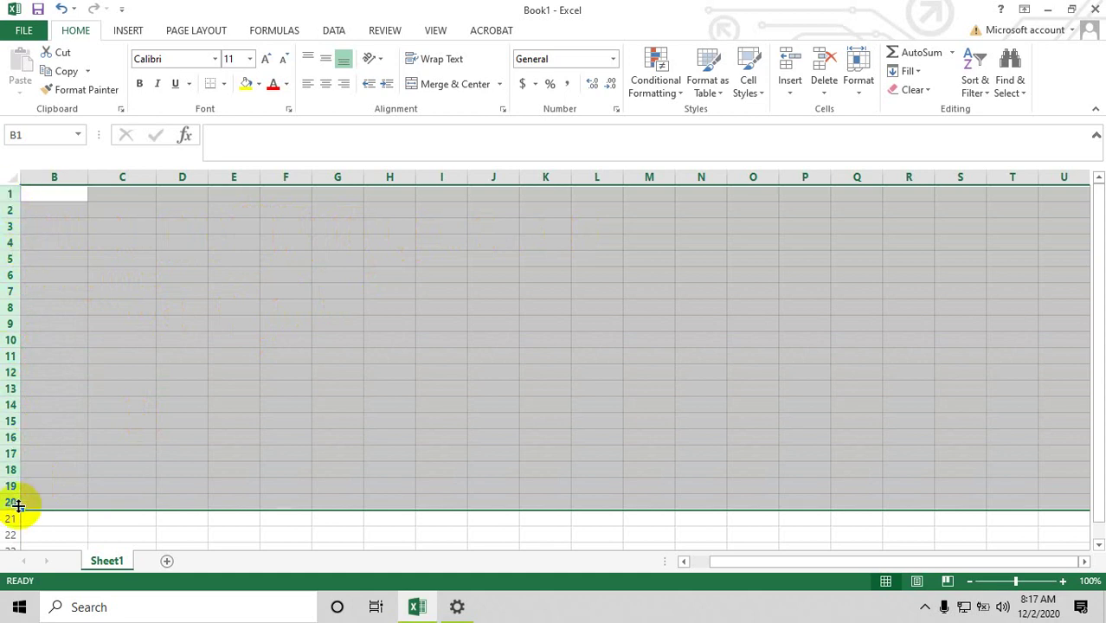
# Step: Open Format Cells for the selected rows and move the dialog to the screen centre
pyautogui.rightClick(15, 246)
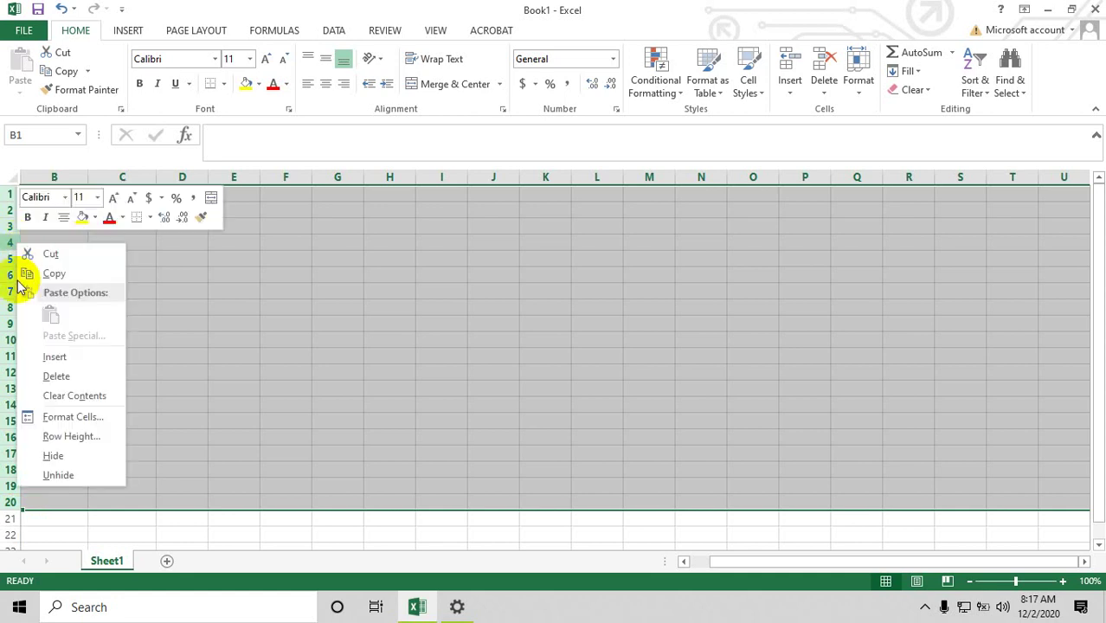
pyautogui.click(62, 416)
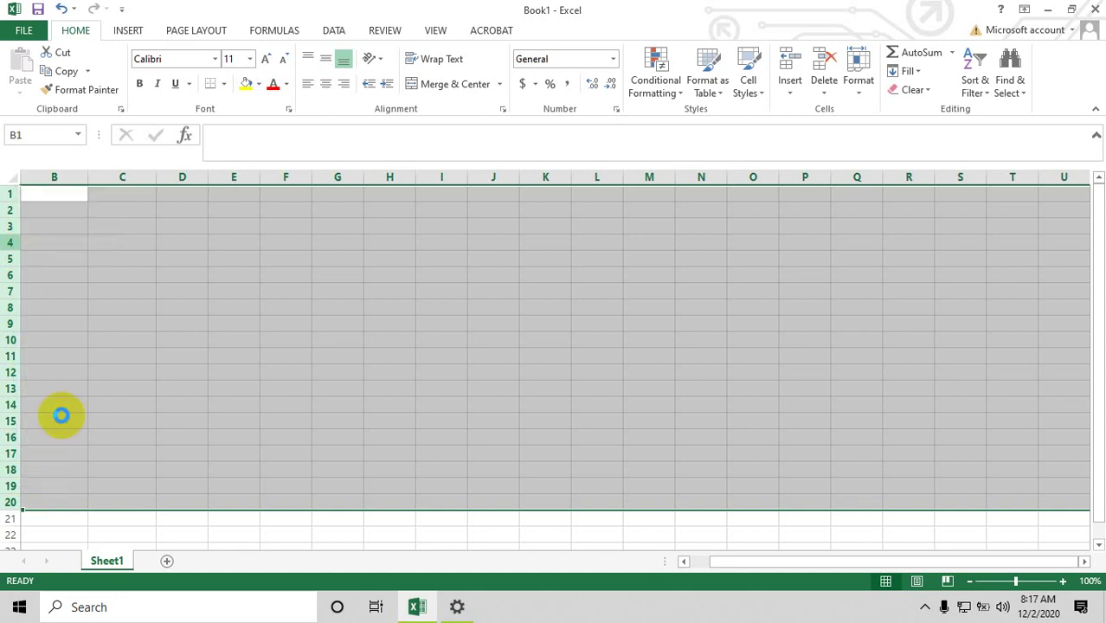
pyautogui.moveTo(148, 227); pyautogui.dragTo(593, 42)
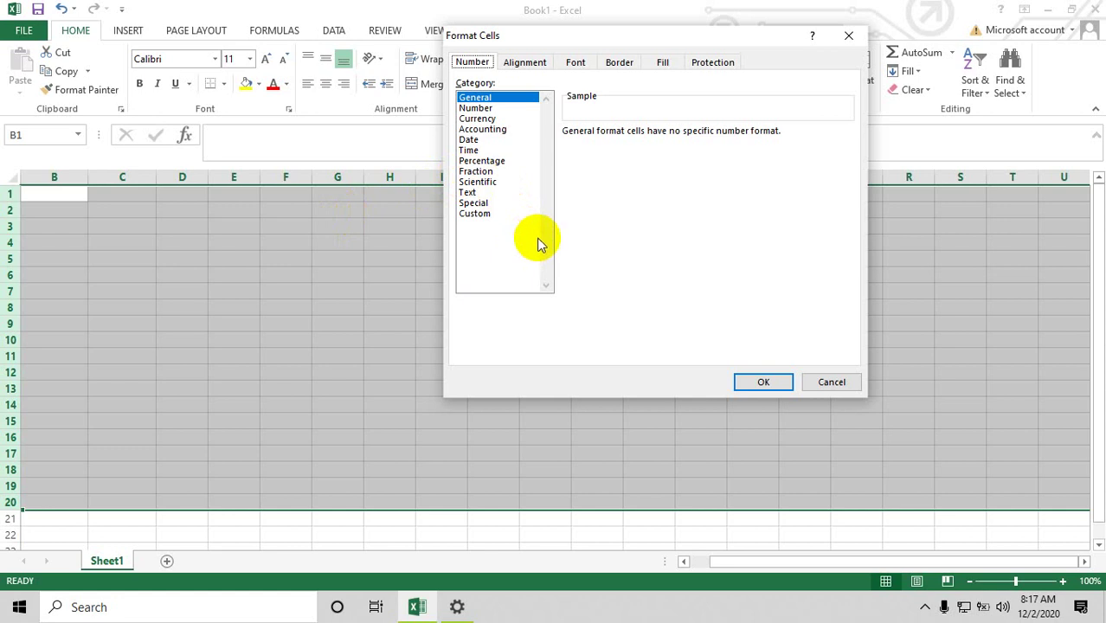
# Step: Try Center horizontal alignment on the Alignment tab and look over the Font options
pyautogui.click(523, 64)
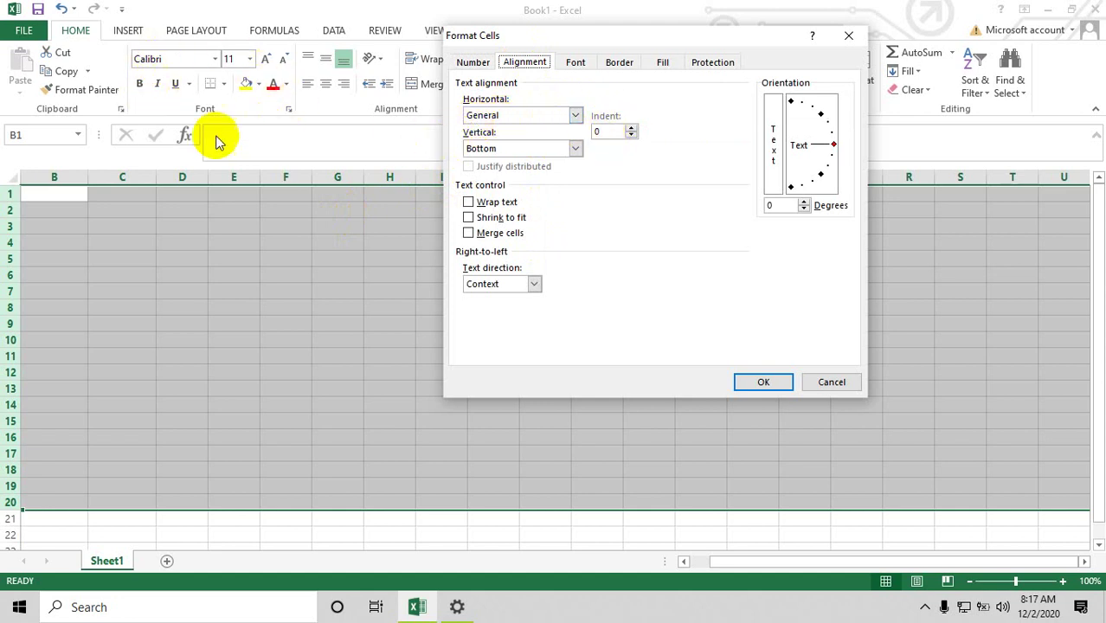
pyautogui.click(573, 117)
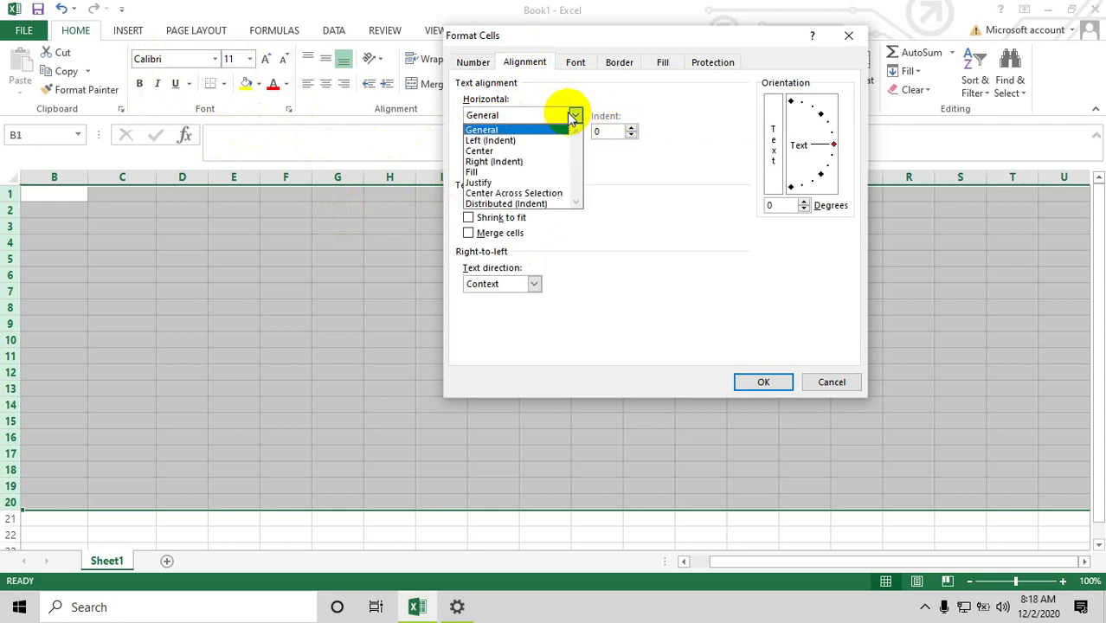
pyautogui.click(480, 151)
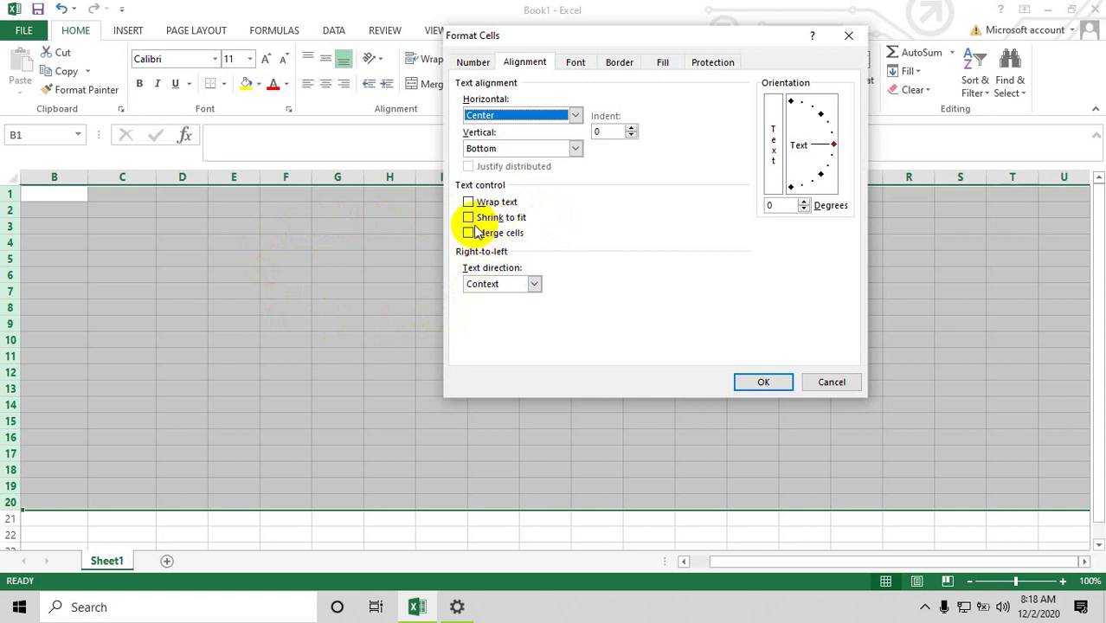
pyautogui.click(579, 65)
pyautogui.moveTo(661, 123)
pyautogui.mouseDown()
pyautogui.moveTo(659, 139)
pyautogui.moveTo(655, 124)
pyautogui.mouseUp()
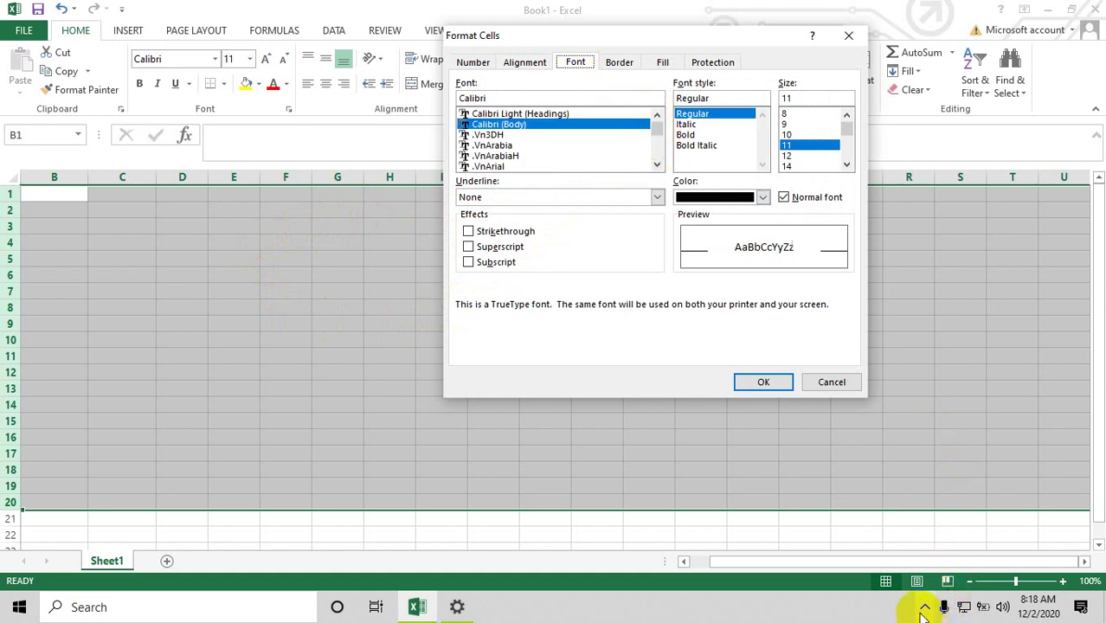
pyautogui.click(922, 610)
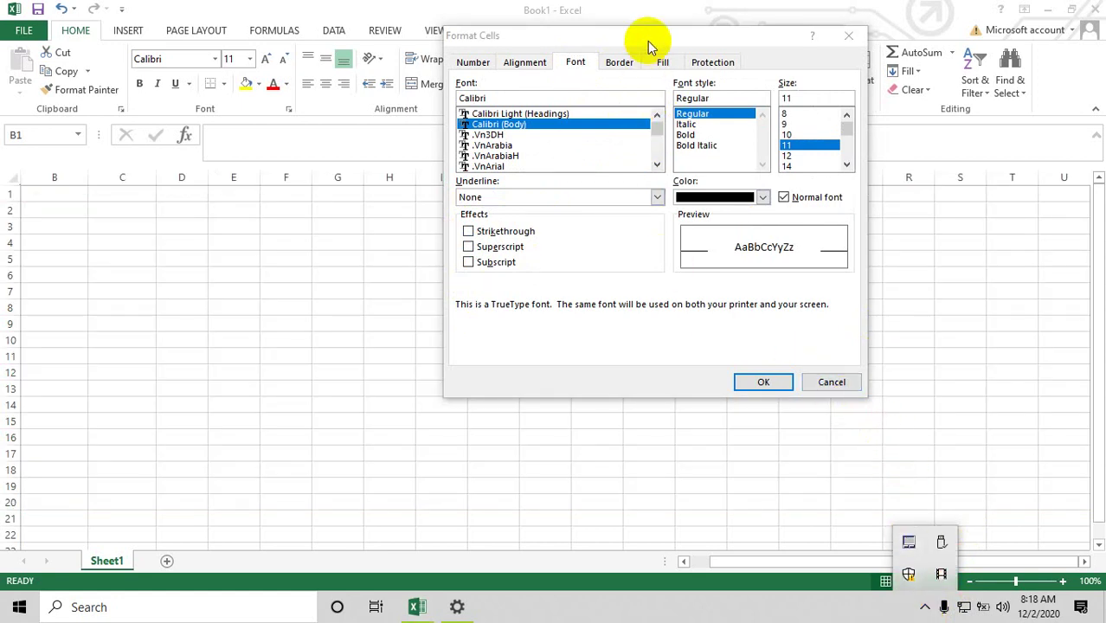
pyautogui.moveTo(650, 40); pyautogui.dragTo(624, 55)
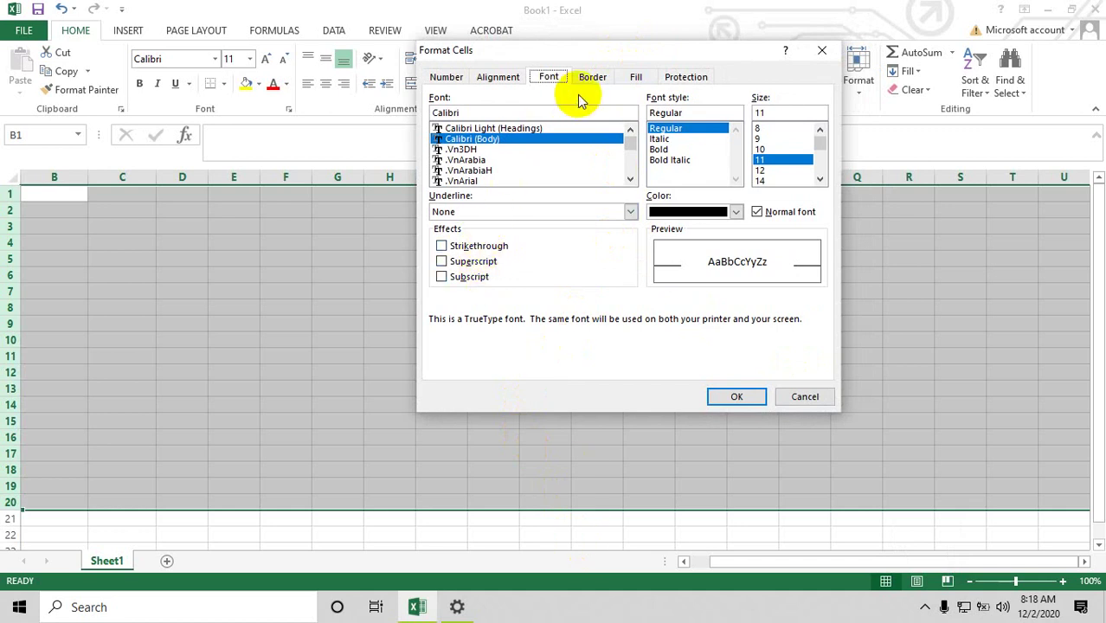
# Step: Browse Border and Fill, preview Number, Currency and Date formats, then cancel without applying
pyautogui.click(592, 77)
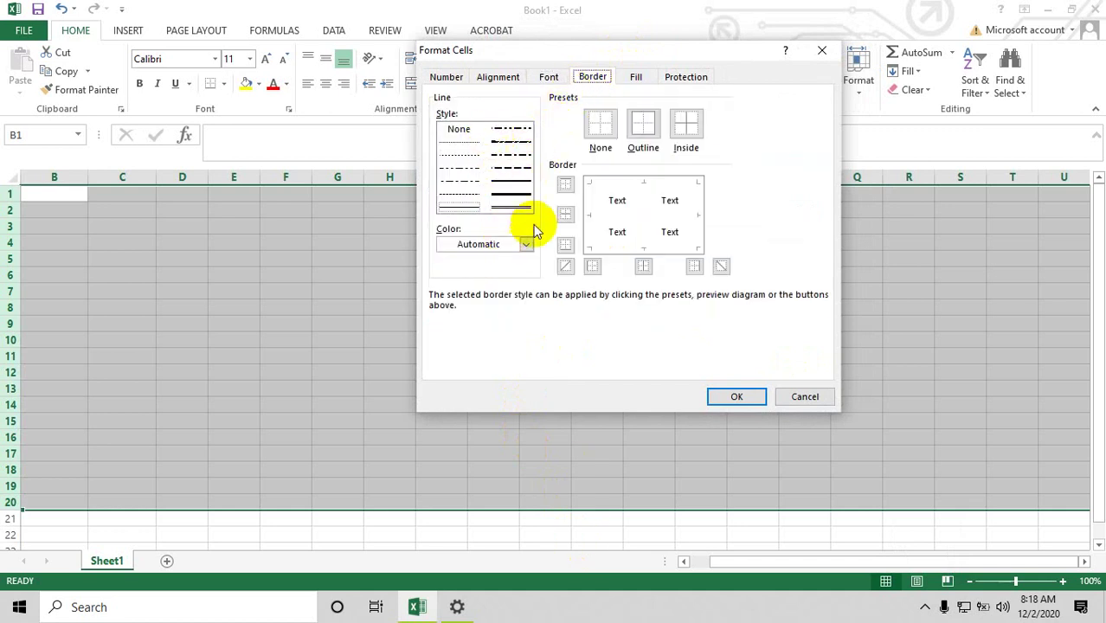
pyautogui.click(636, 78)
pyautogui.click(499, 78)
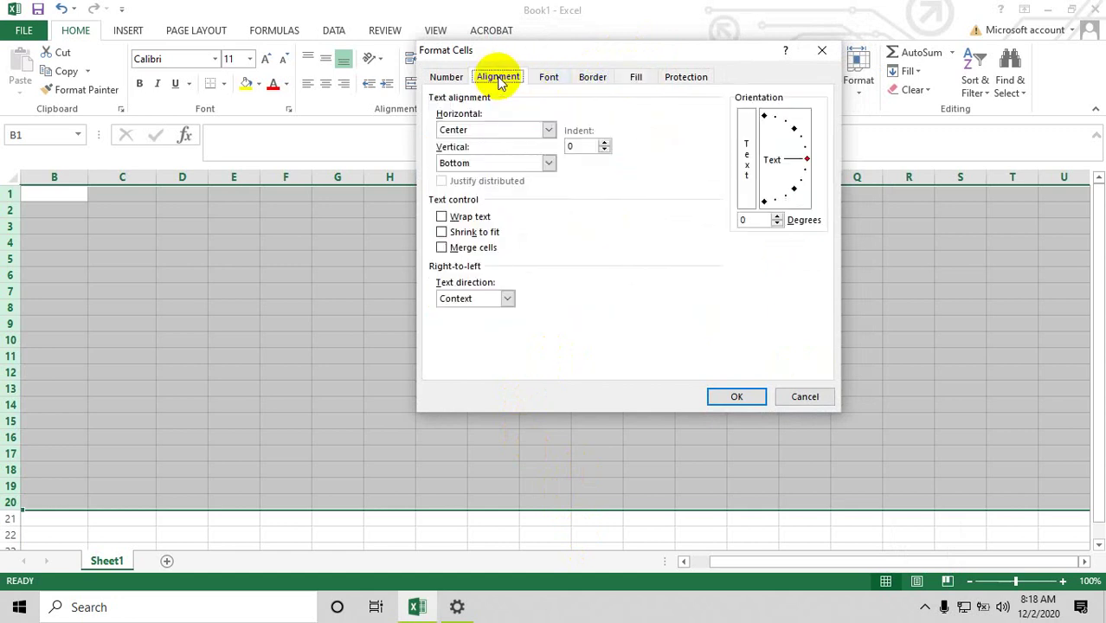
pyautogui.click(446, 77)
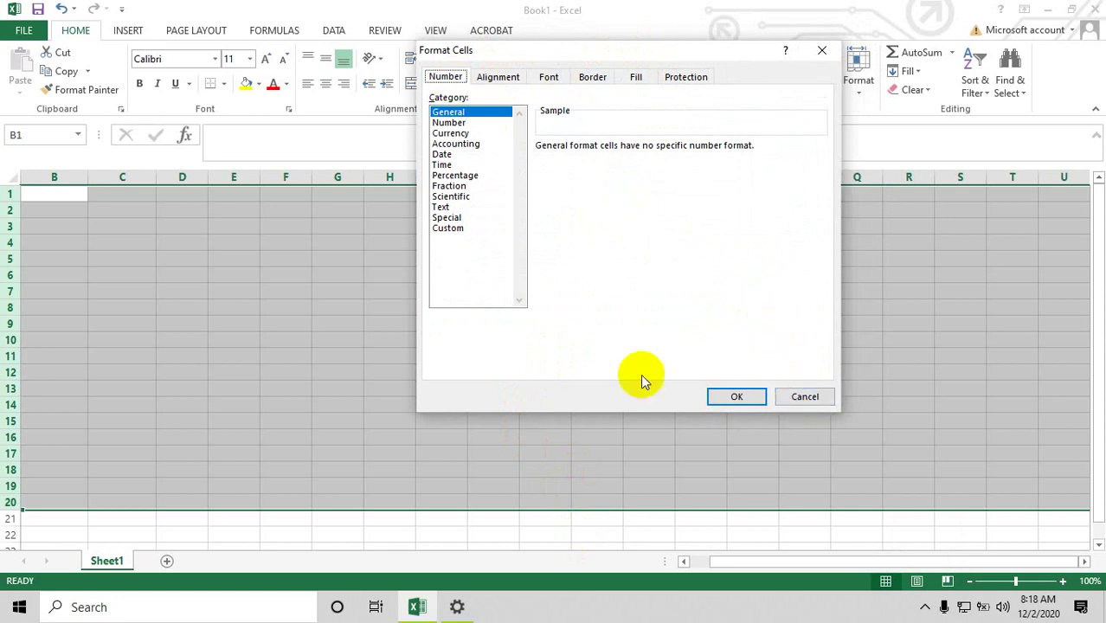
pyautogui.click(449, 122)
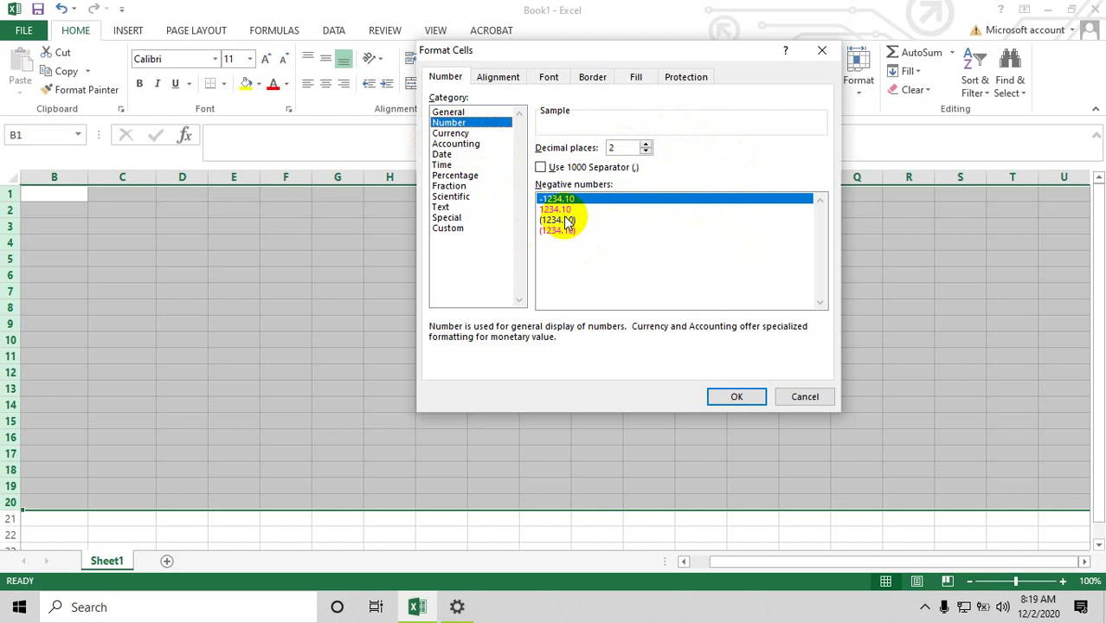
pyautogui.click(451, 134)
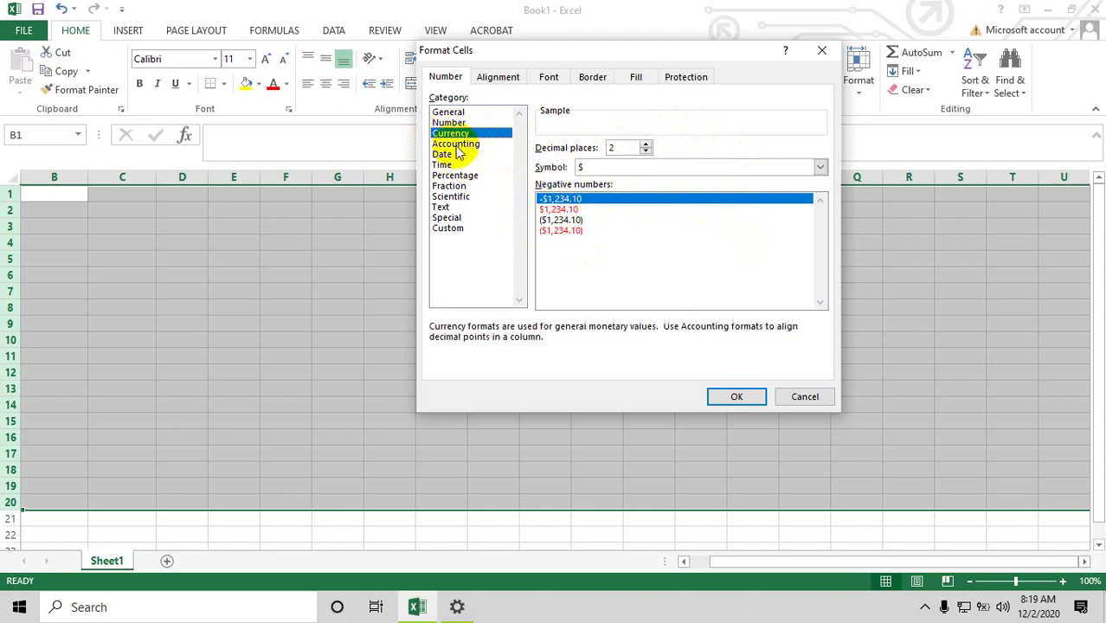
pyautogui.click(441, 154)
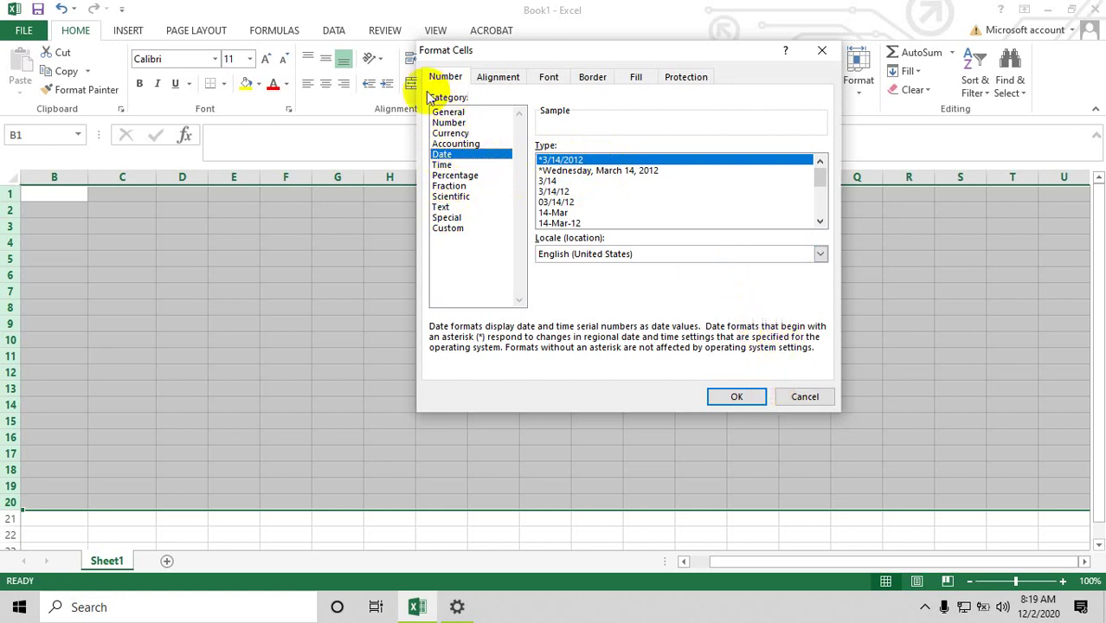
pyautogui.click(805, 396)
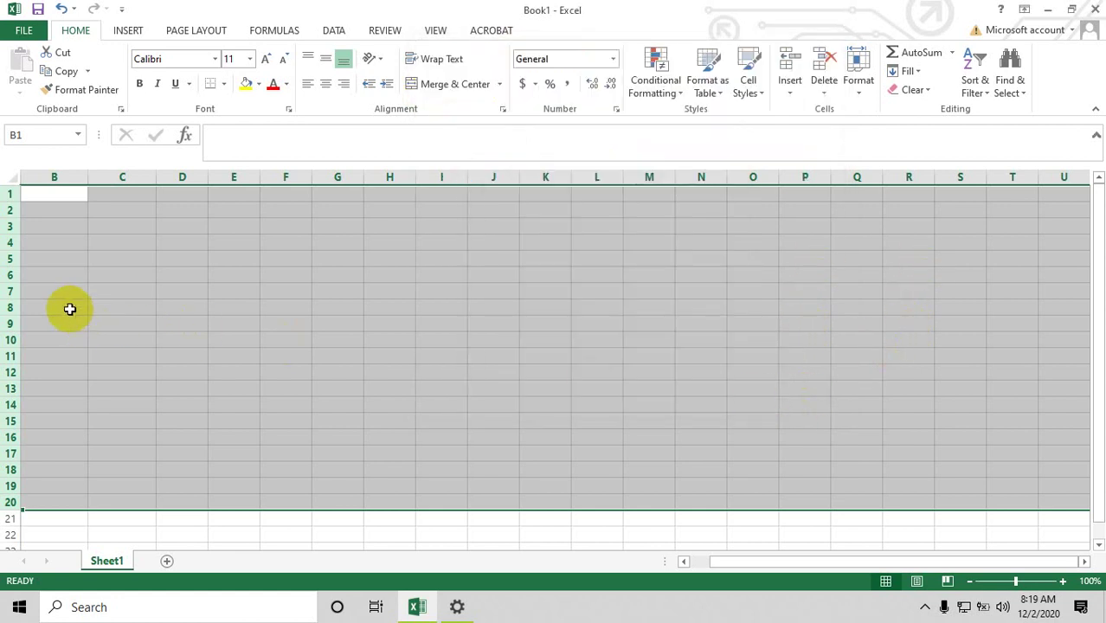
# Step: Give rows 1–20 a row height of 25, then select cell I2 to clear the selection
pyautogui.rightClick(8, 259)
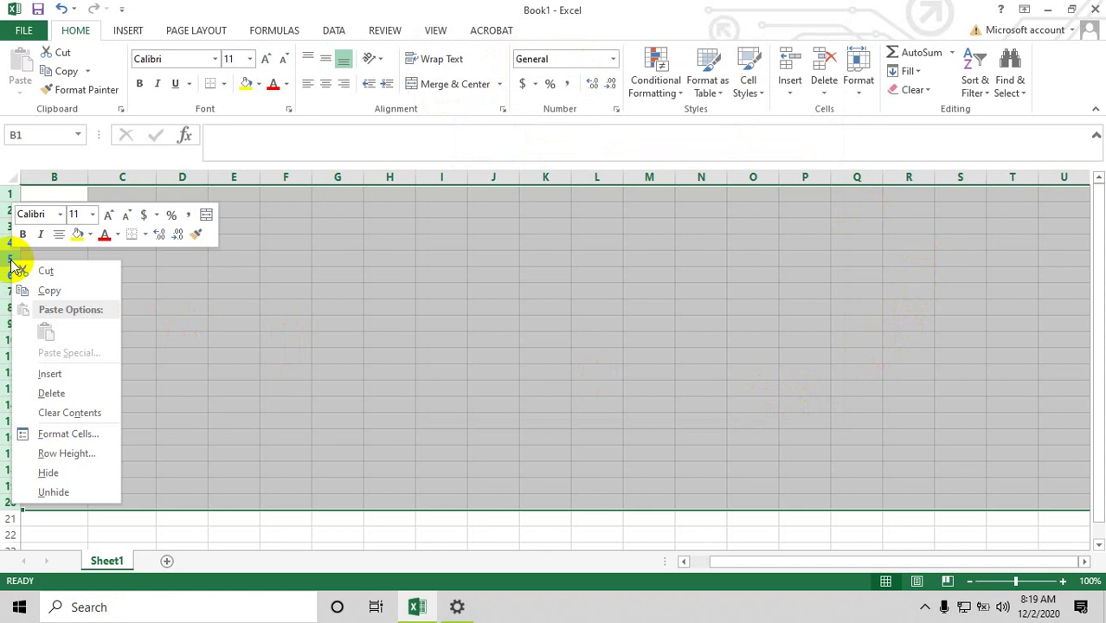
pyautogui.click(51, 458)
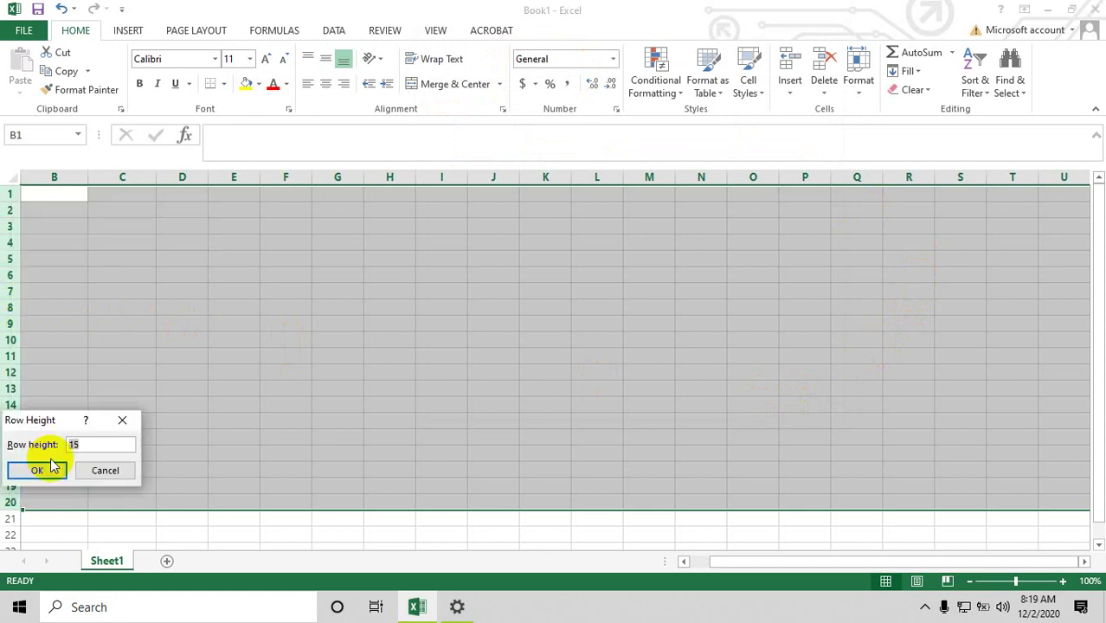
pyautogui.moveTo(50, 420); pyautogui.dragTo(468, 182)
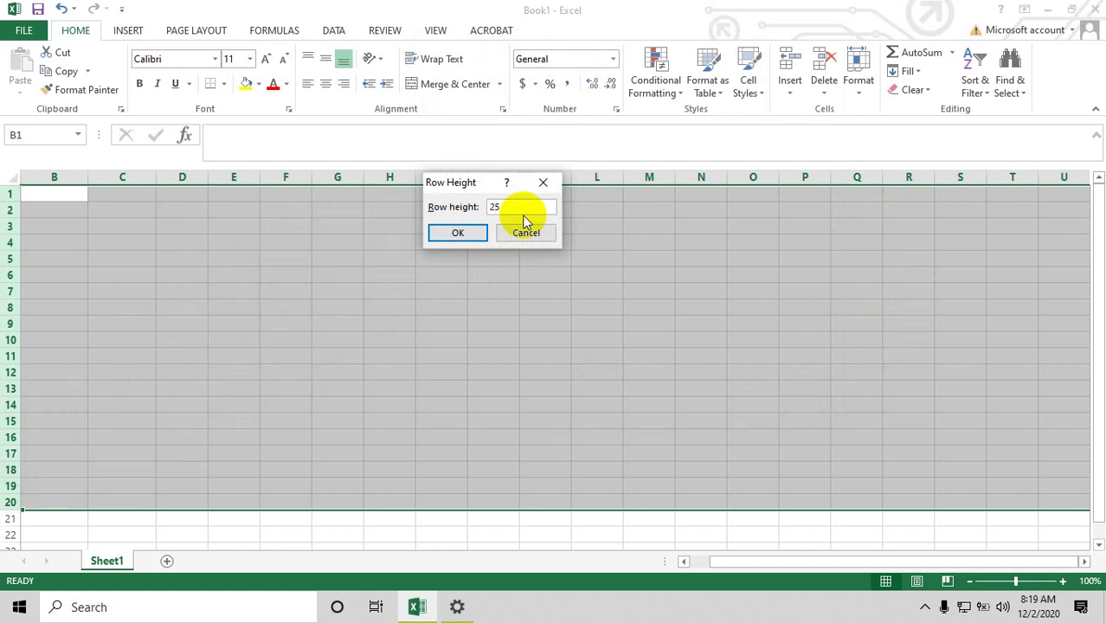
pyautogui.press('Return')
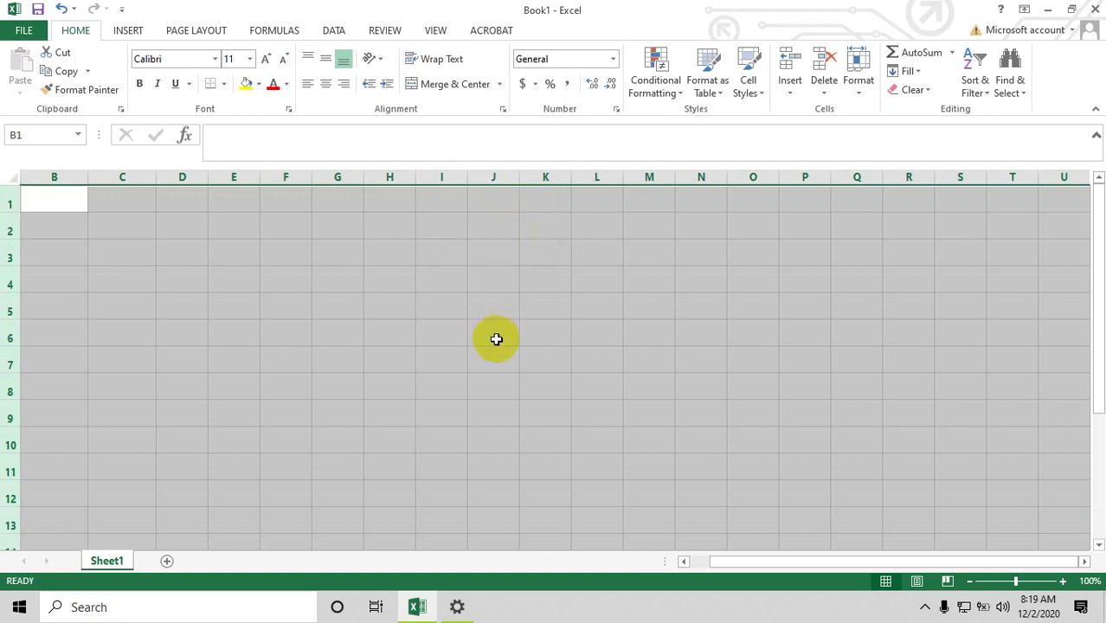
pyautogui.scroll(-2, 495, 340)
pyautogui.scroll(-2, 493, 339)
pyautogui.scroll(-1, 488, 339)
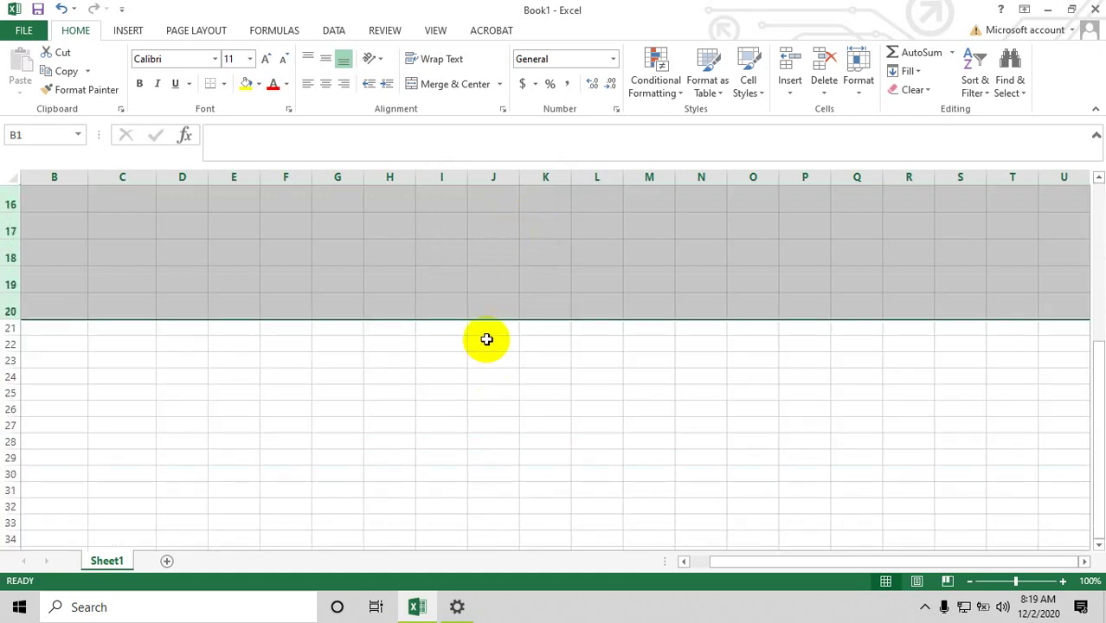
pyautogui.scroll(1, 486, 339)
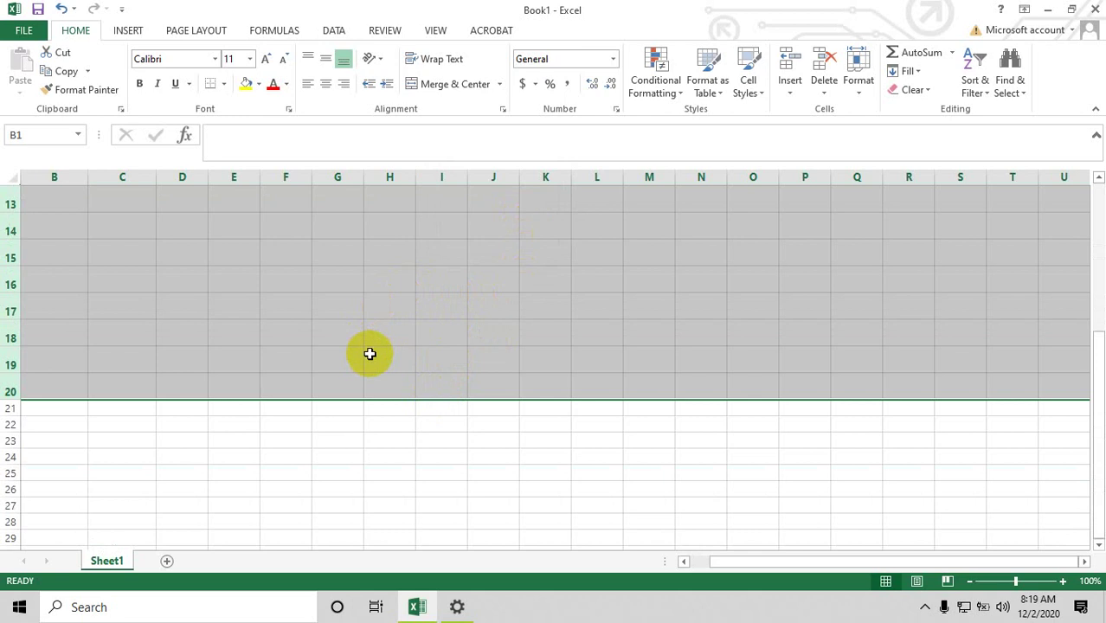
pyautogui.scroll(-2, 407, 429)
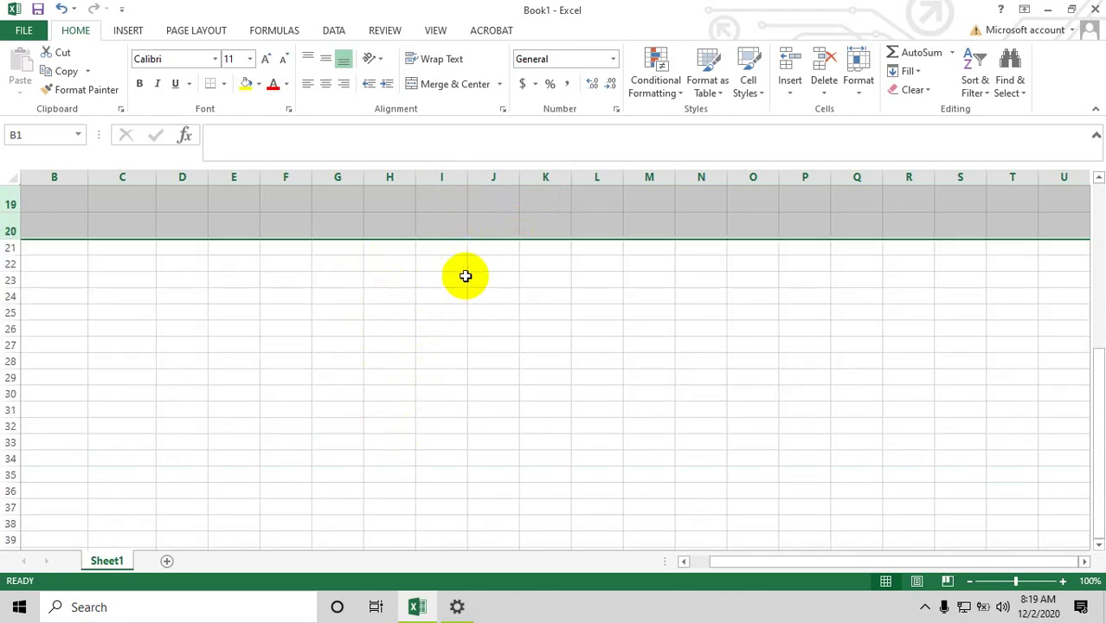
pyautogui.scroll(2, 472, 307)
pyautogui.scroll(1, 481, 325)
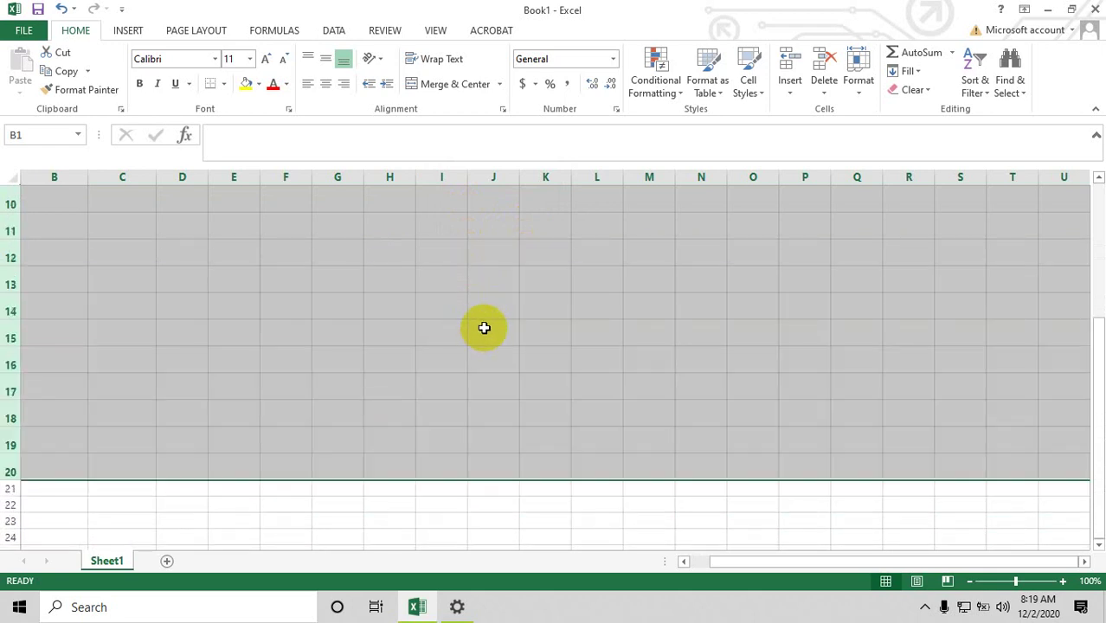
pyautogui.scroll(3, 483, 328)
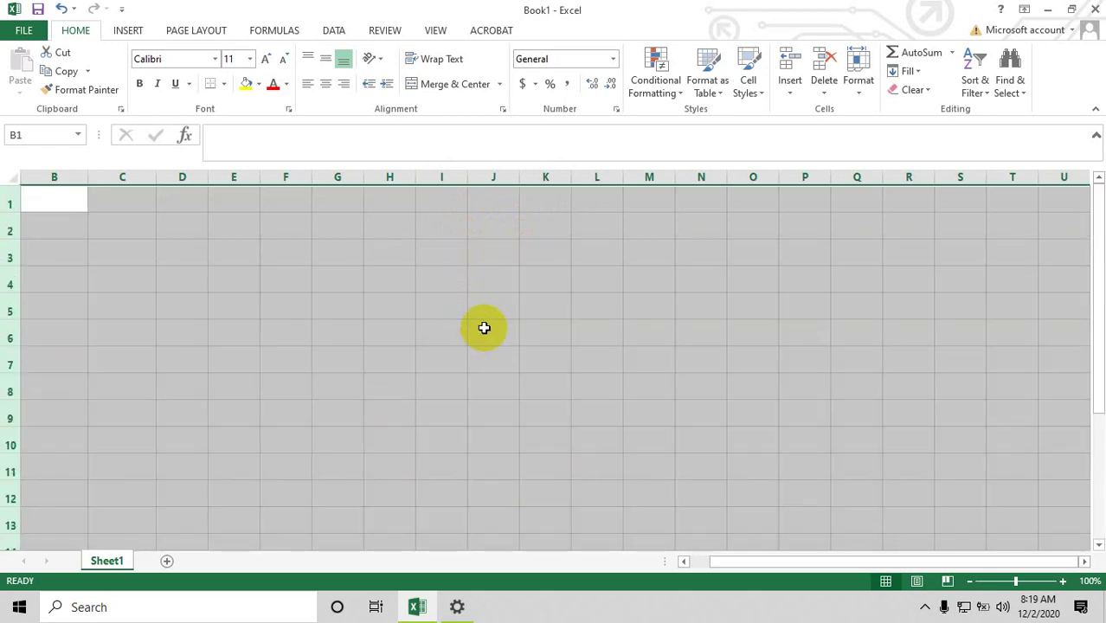
pyautogui.click(432, 233)
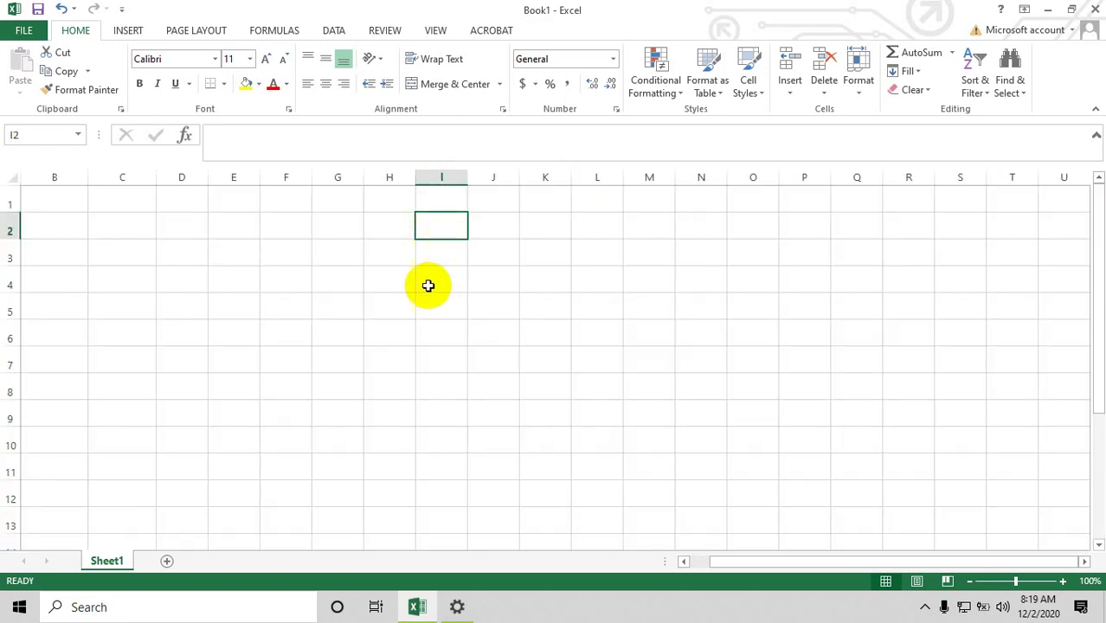
# Step: Start UniKey for Vietnamese input and type the heading BẢNG ĐIỂM LỚP 0 into cell H3
pyautogui.click(388, 258)
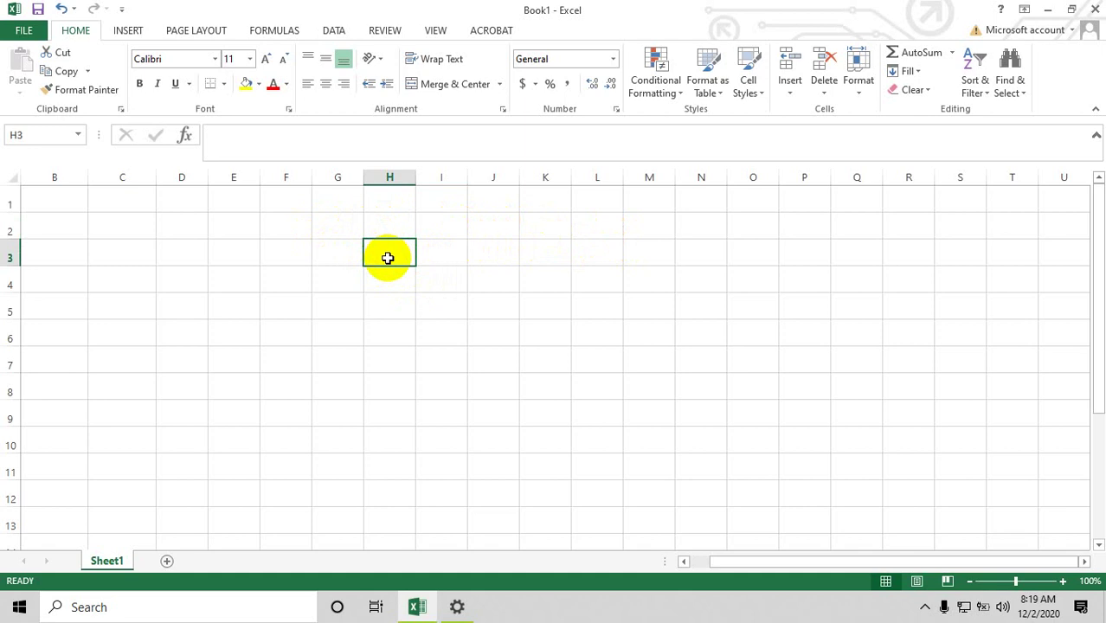
pyautogui.click(1046, 9)
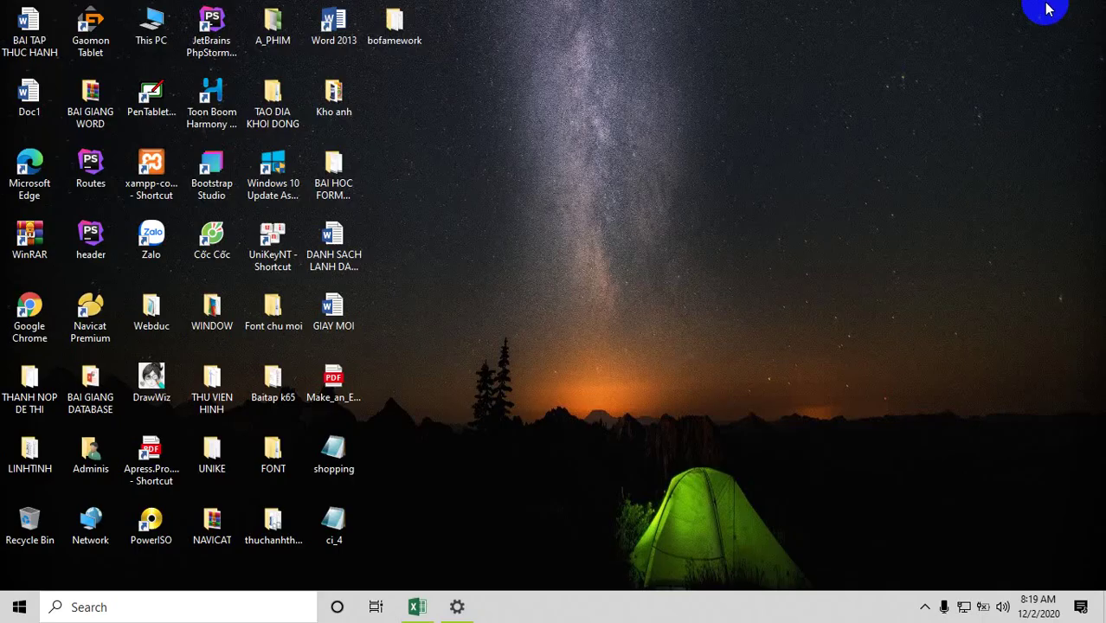
pyautogui.doubleClick(272, 244)
pyautogui.click(667, 166)
pyautogui.click(417, 606)
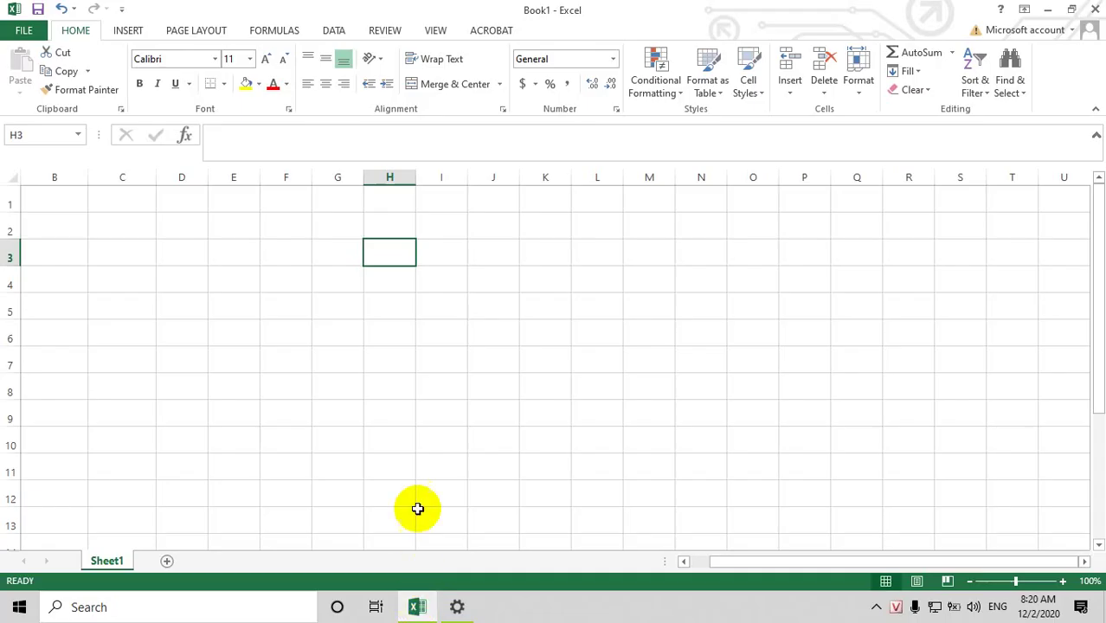
pyautogui.write('BA')
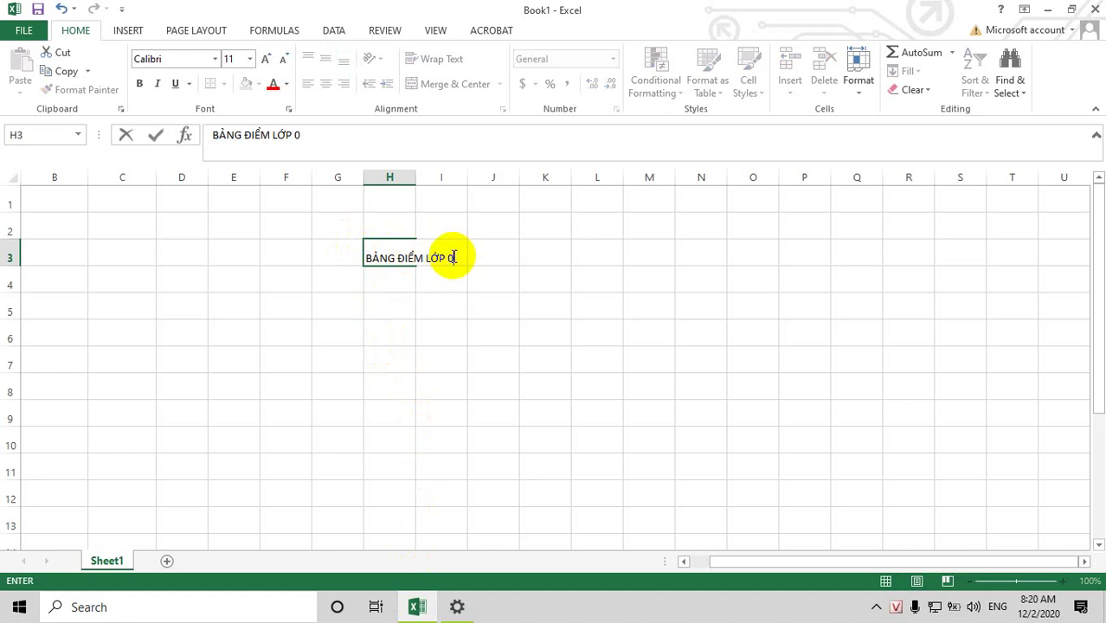
pyautogui.click(453, 257)
pyautogui.write('9')
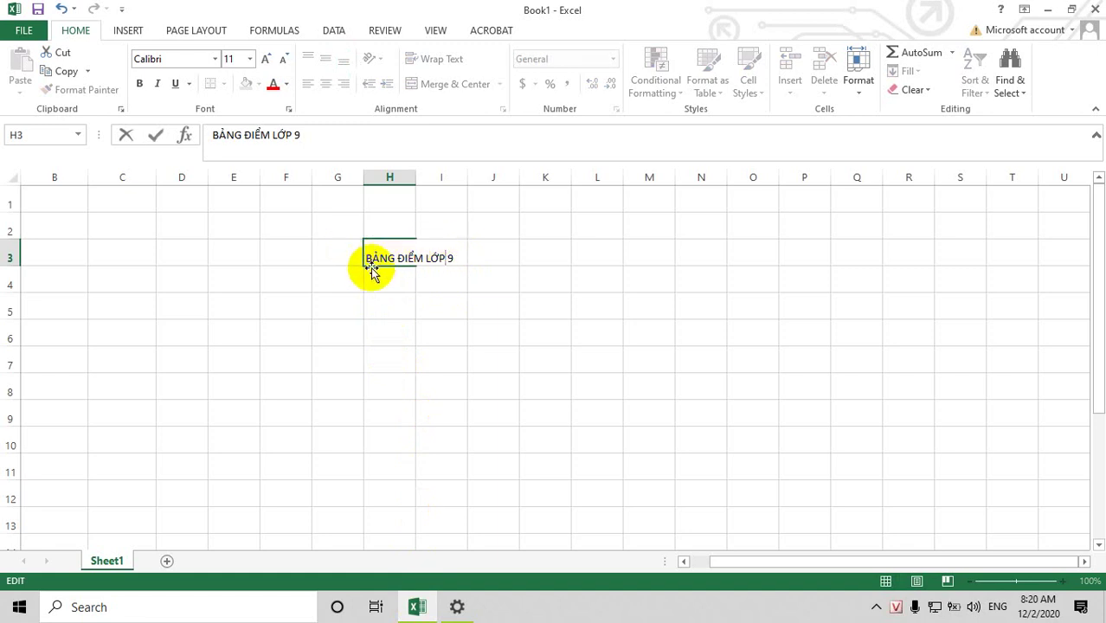
# Step: Confirm the heading as BẢNG ĐIỂM LỚP 9 and centre it in cell H3
pyautogui.hotkey('ctrl', 'Return')
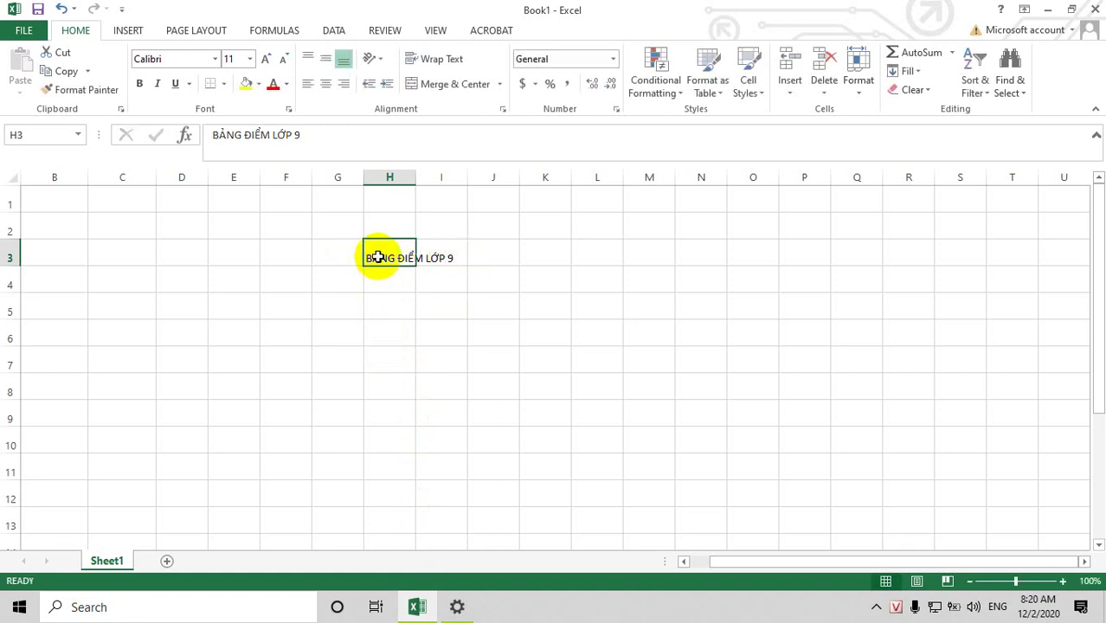
pyautogui.click(415, 90)
pyautogui.click(350, 260)
pyautogui.click(366, 257)
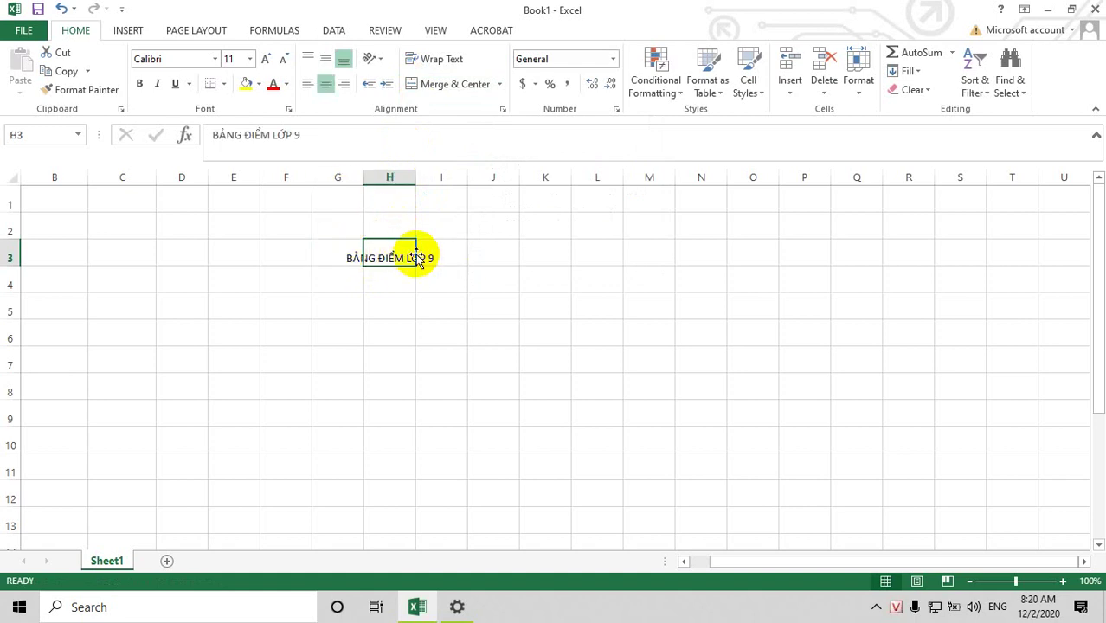
# Step: Widen column H to fit the heading and adjust the width of column G
pyautogui.moveTo(417, 179)
pyautogui.mouseDown()
pyautogui.moveTo(511, 177)
pyautogui.moveTo(440, 182)
pyautogui.mouseUp()
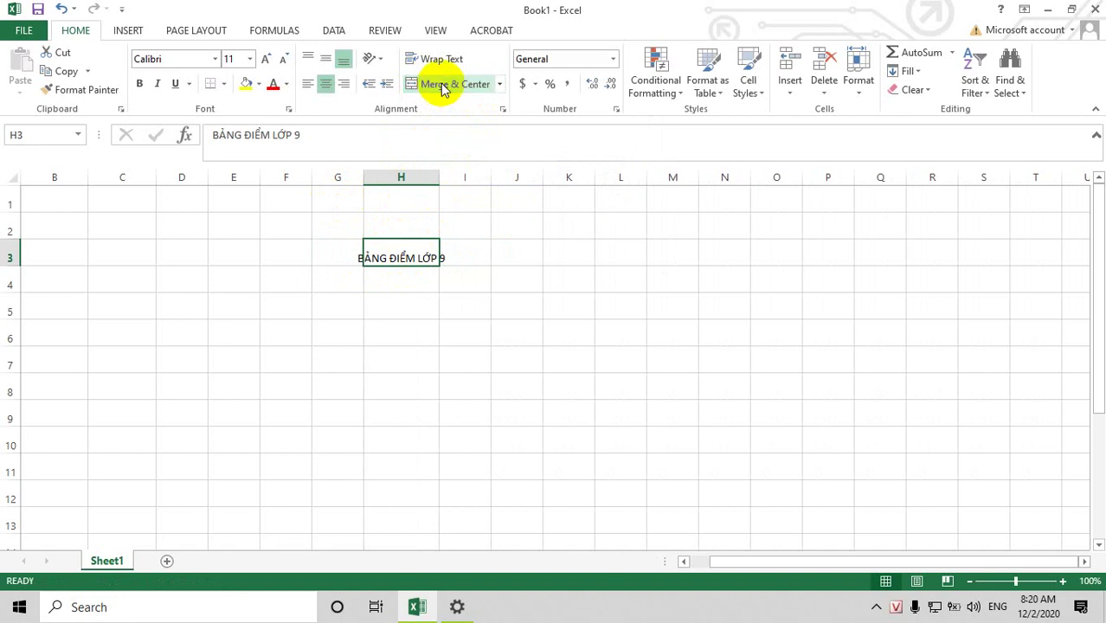
pyautogui.click(450, 259)
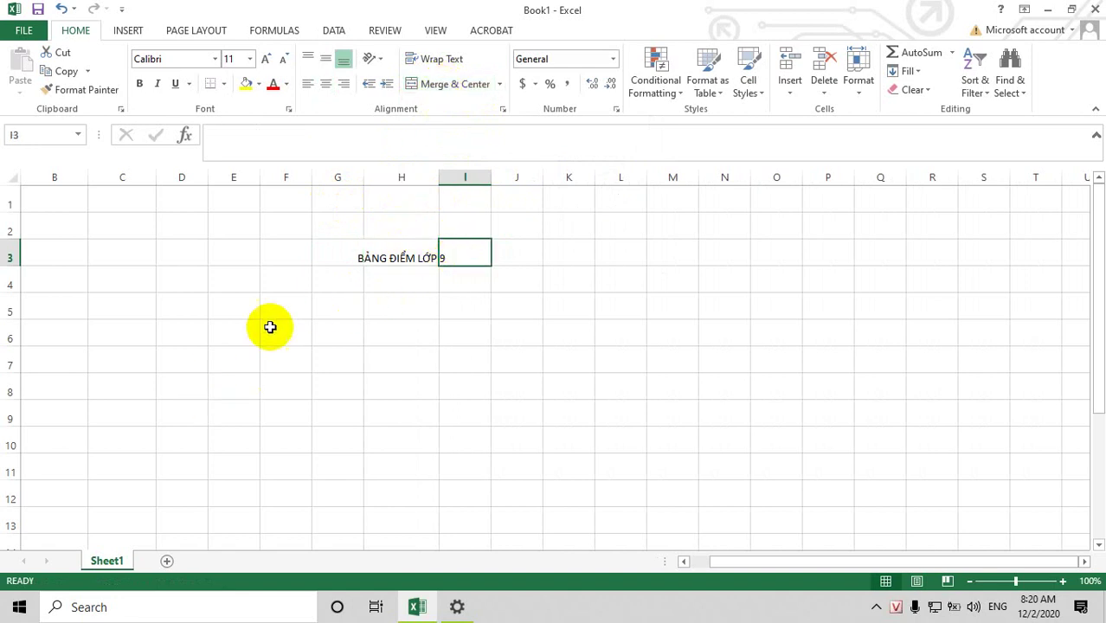
pyautogui.click(400, 253)
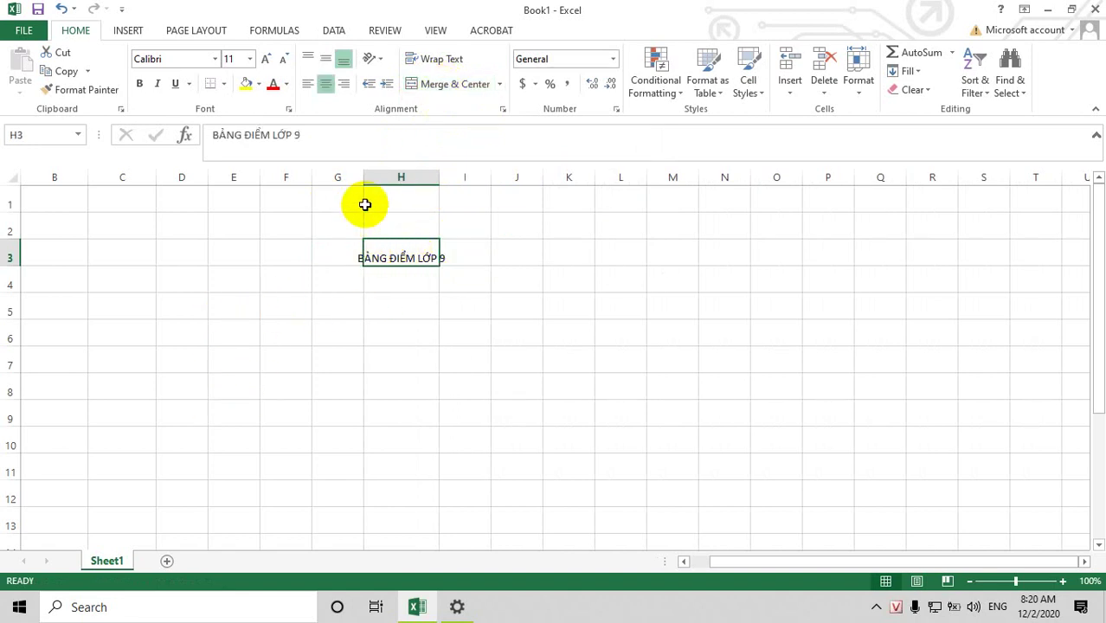
pyautogui.moveTo(364, 180); pyautogui.dragTo(371, 180)
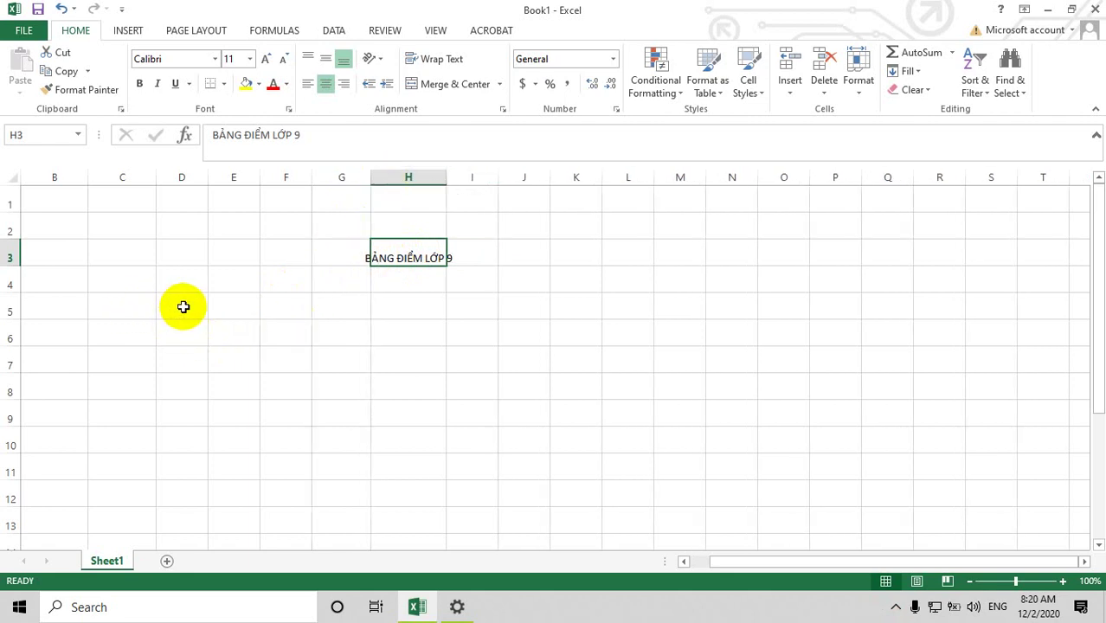
pyautogui.click(138, 281)
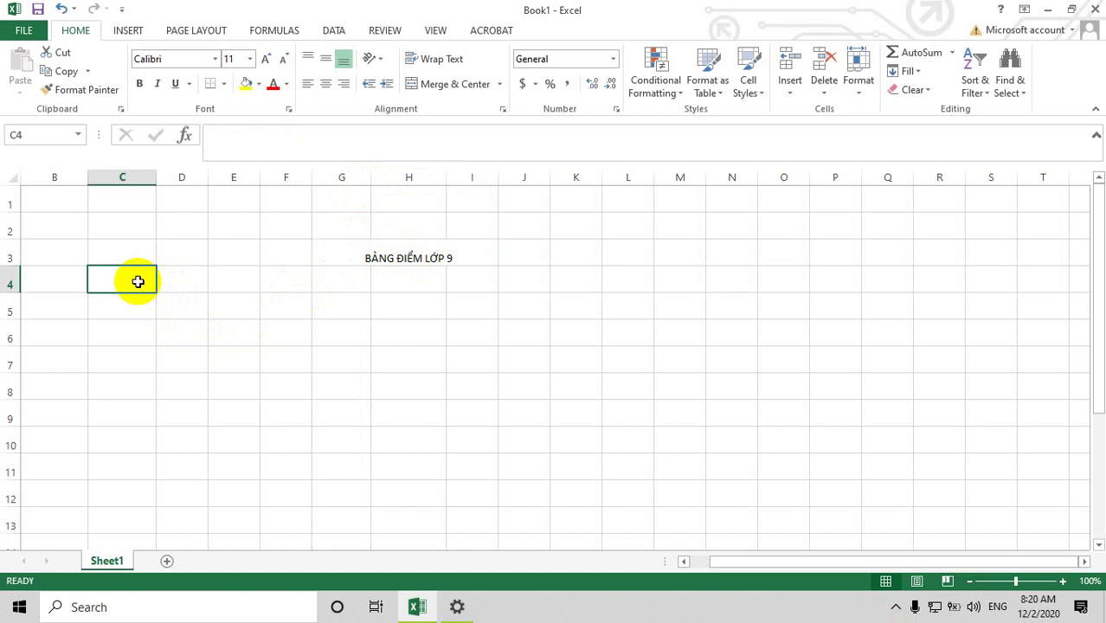
# Step: Enter headers stt and Họ và tên in C4:D4, widening column D to fit
pyautogui.write('stt')
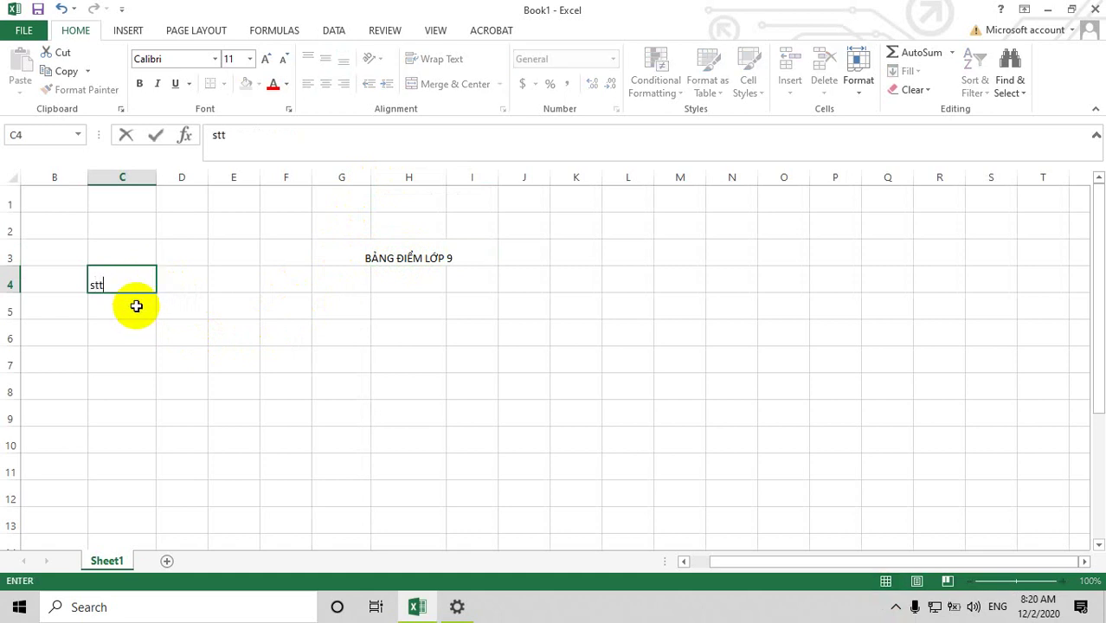
pyautogui.click(184, 280)
pyautogui.write('Họ v')
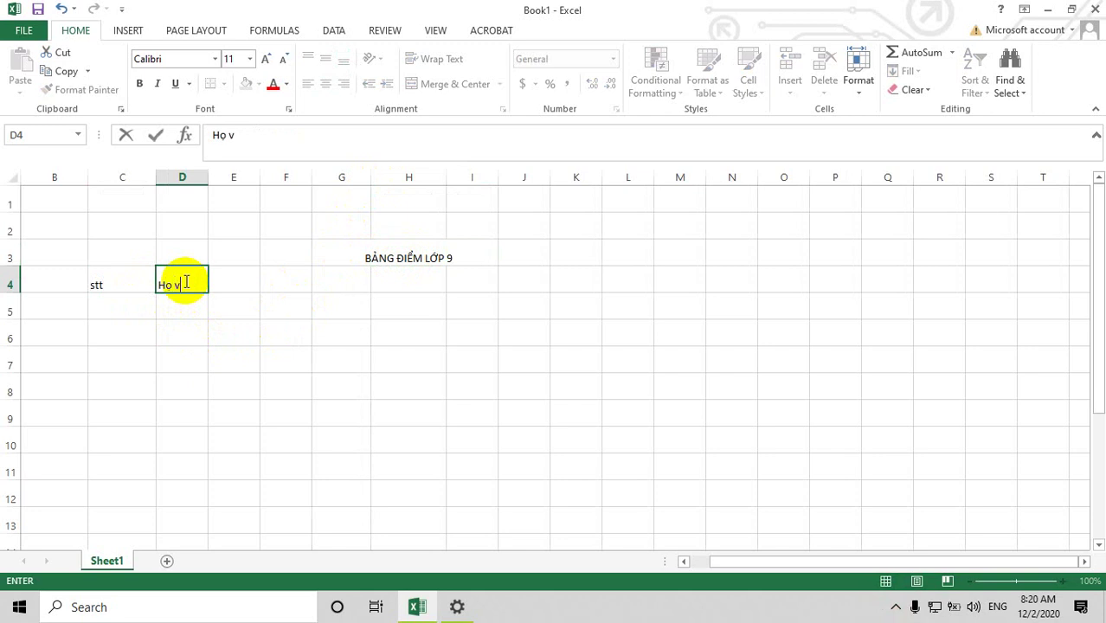
pyautogui.write('enb')
pyautogui.click(212, 197)
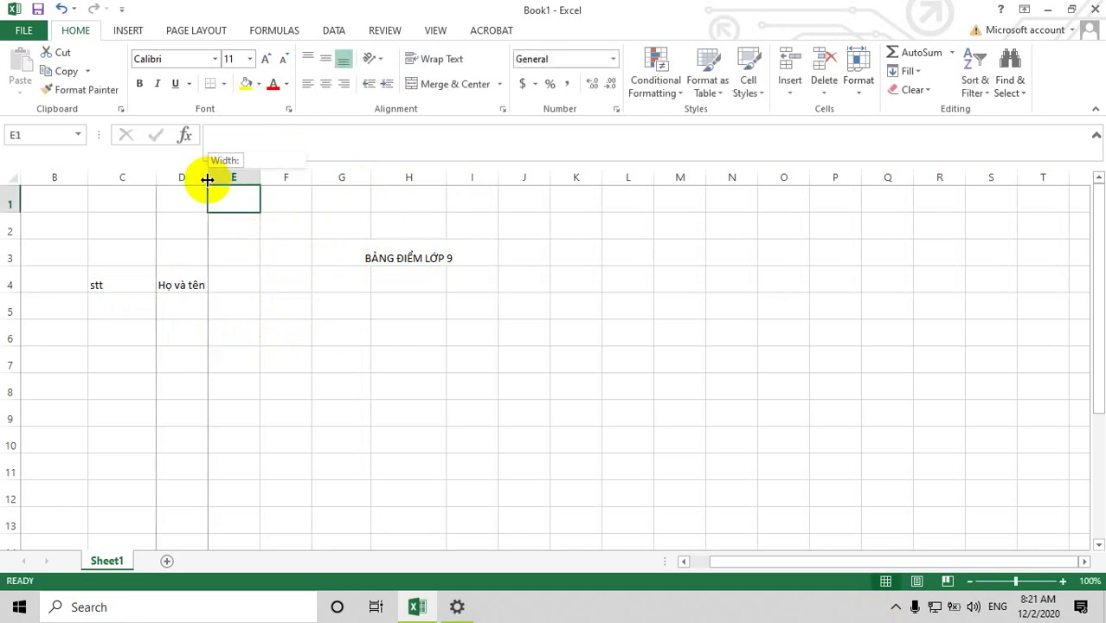
pyautogui.moveTo(208, 179); pyautogui.dragTo(232, 179)
pyautogui.click(251, 278)
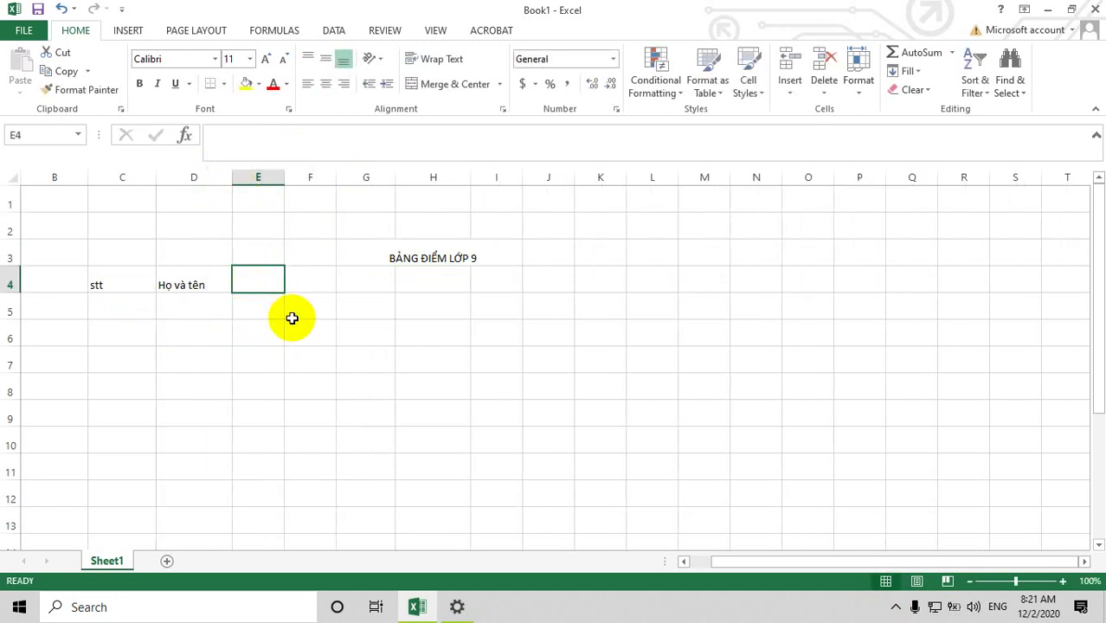
# Step: Enter subject headers Toán, Lý, Hóa, Văn and English in E4:I4
pyautogui.write('d')
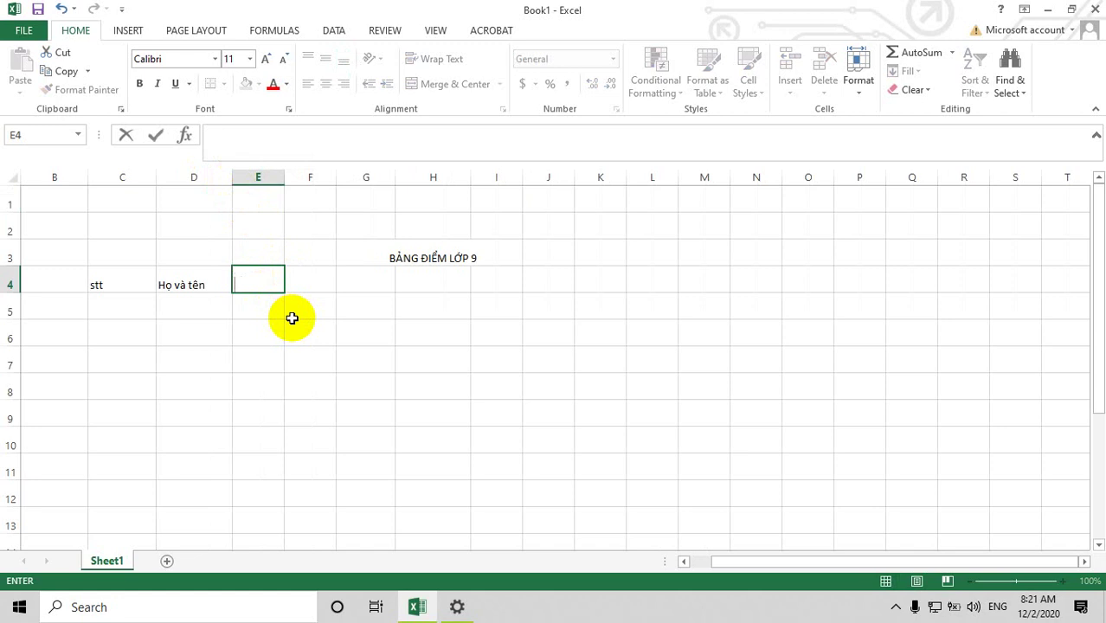
pyautogui.write('ns')
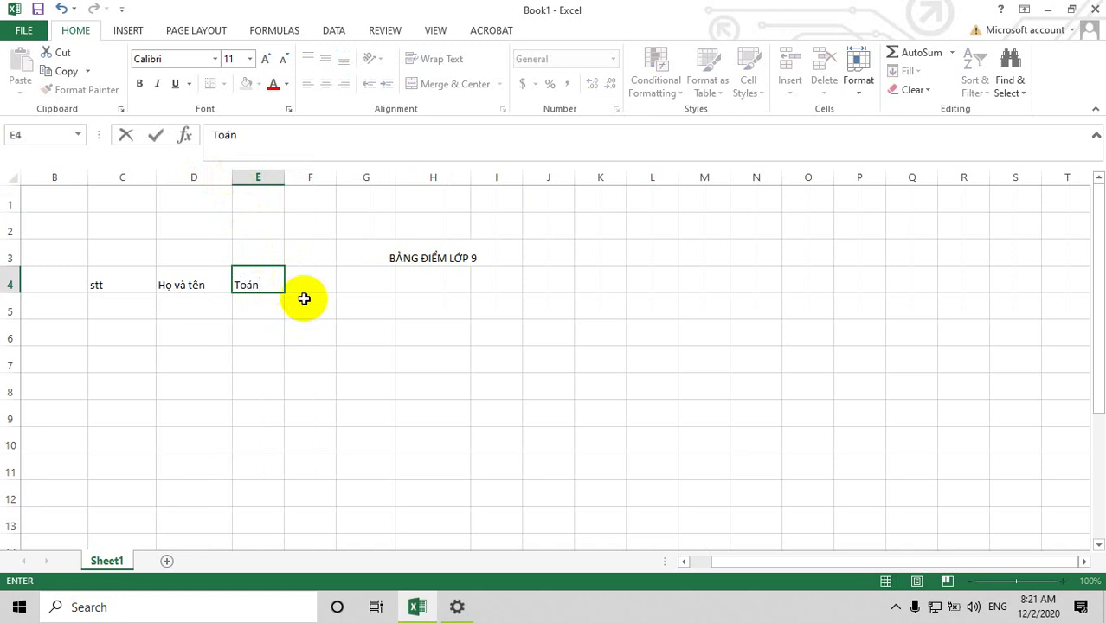
pyautogui.click(306, 285)
pyautogui.write('Lý')
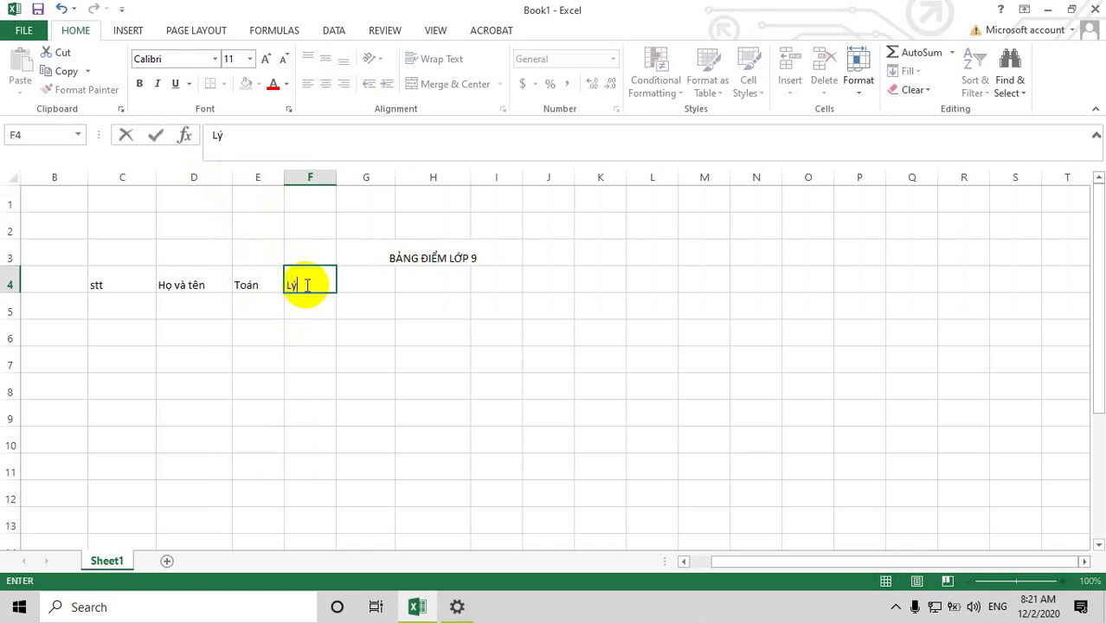
pyautogui.click(373, 287)
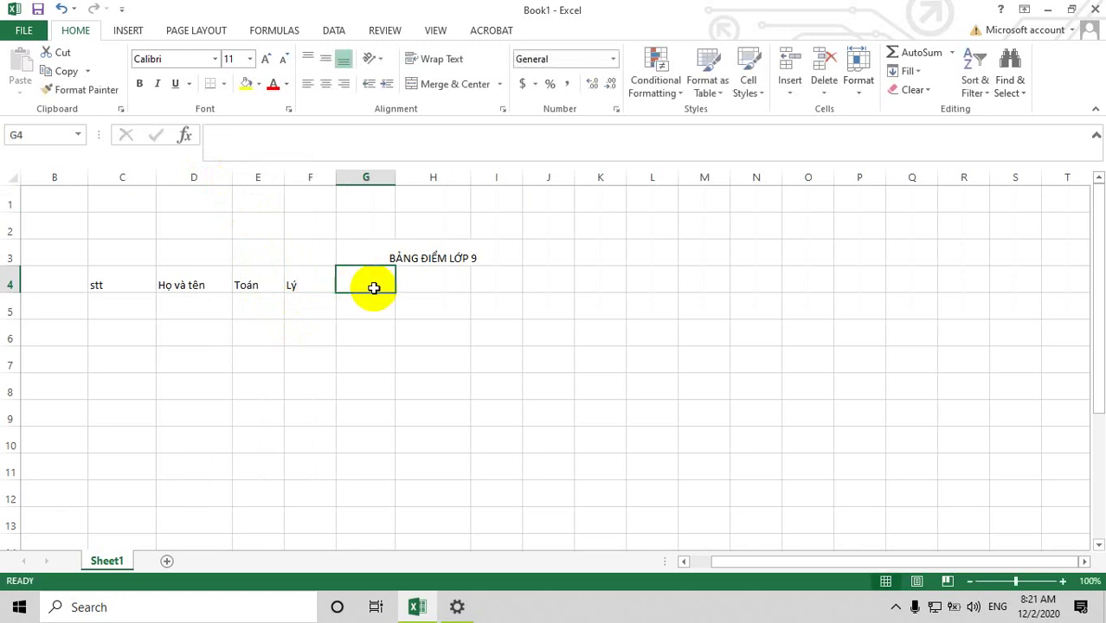
pyautogui.write('Ho')
pyautogui.click(416, 286)
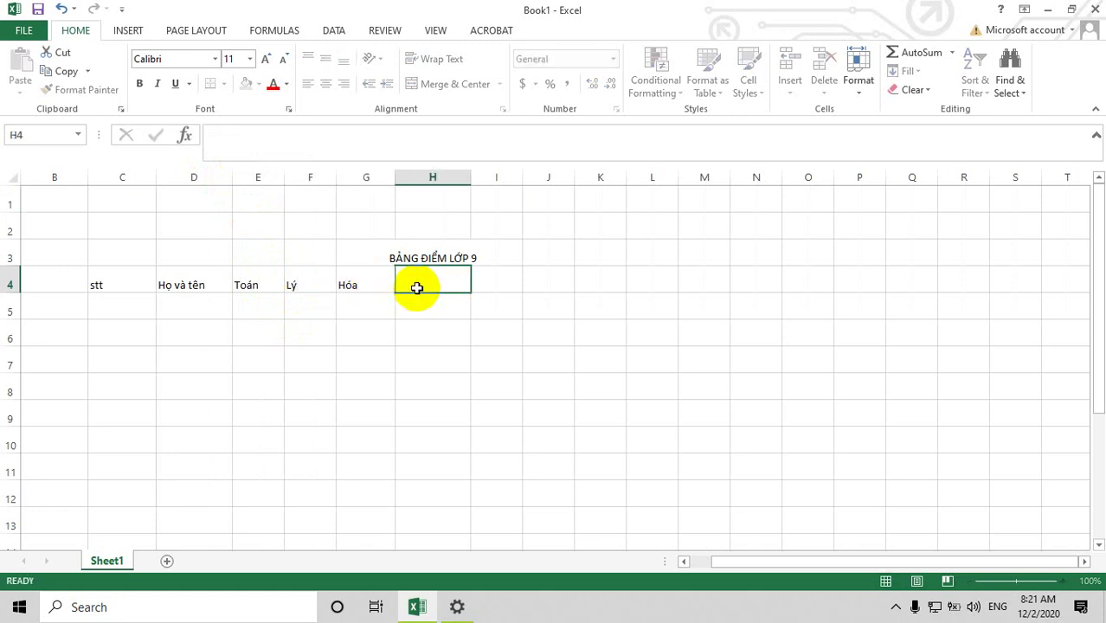
pyautogui.write('Văn')
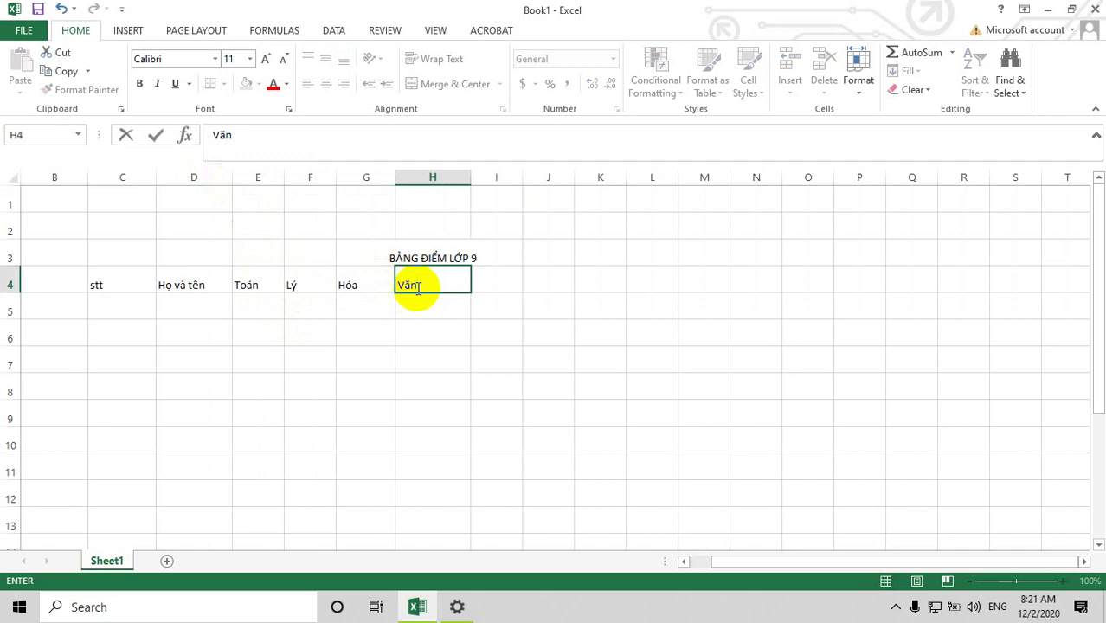
pyautogui.click(504, 277)
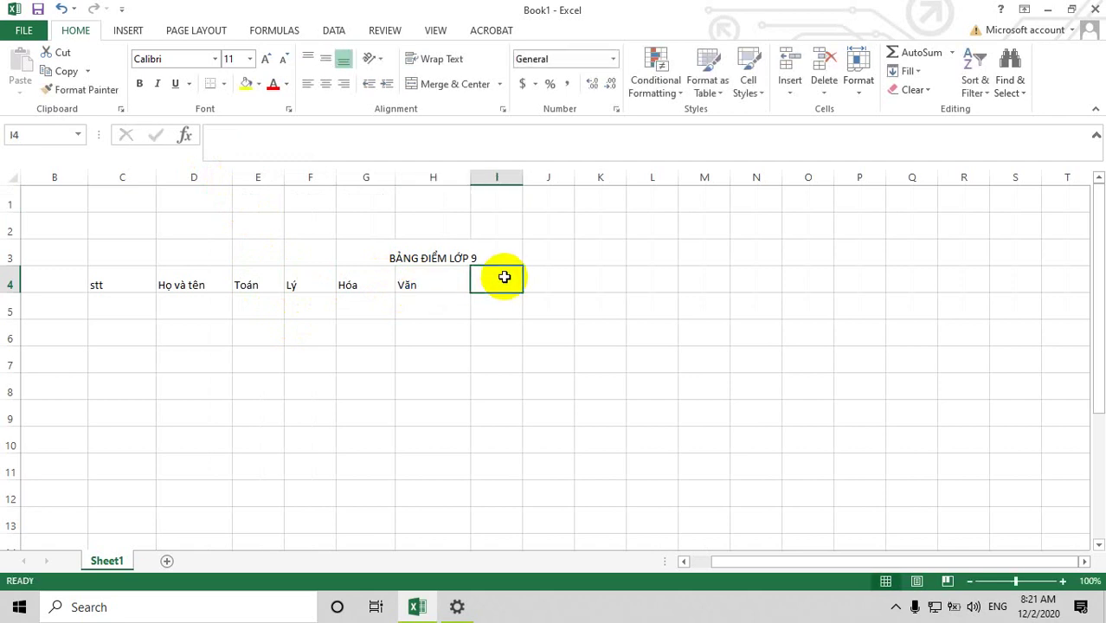
pyautogui.write('English')
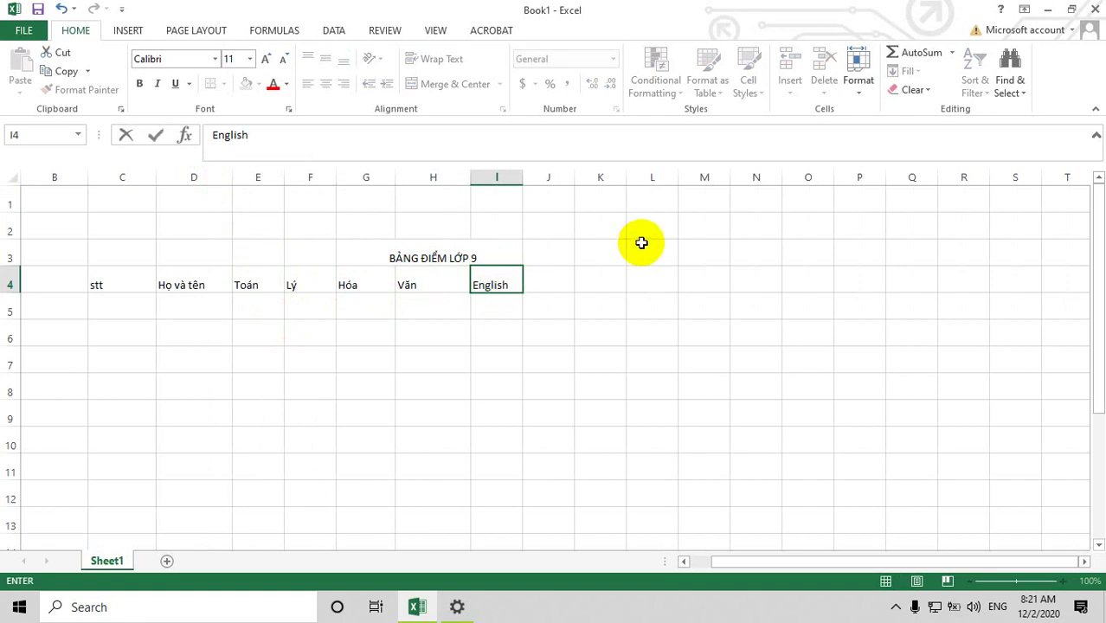
pyautogui.click(538, 278)
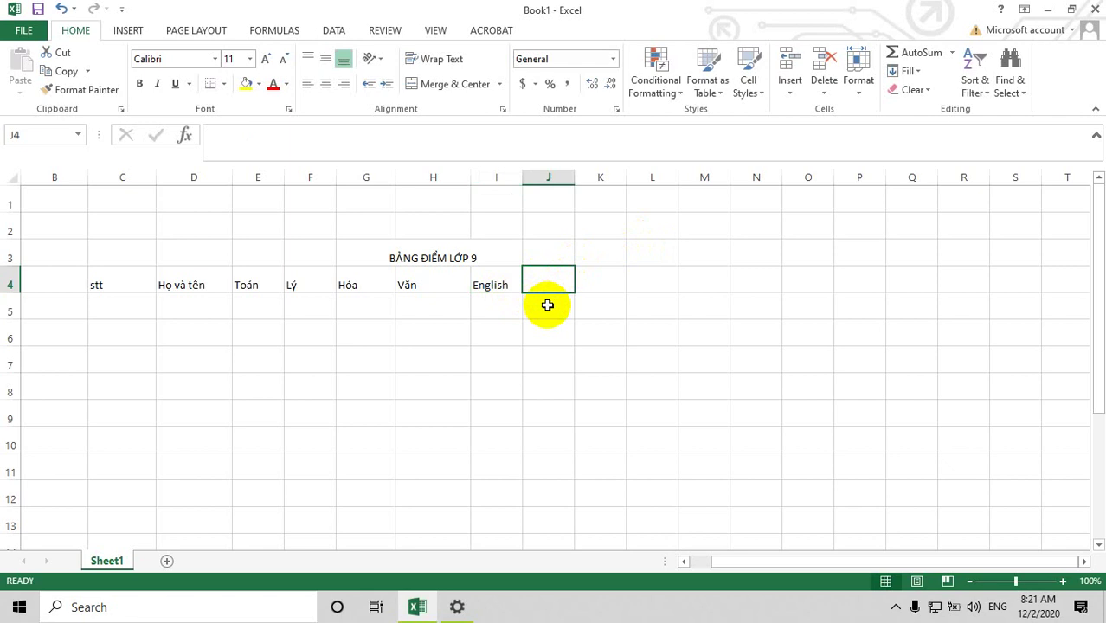
# Step: Enter the Trung bình header in J4 and widen column J to fit it
pyautogui.write('T')
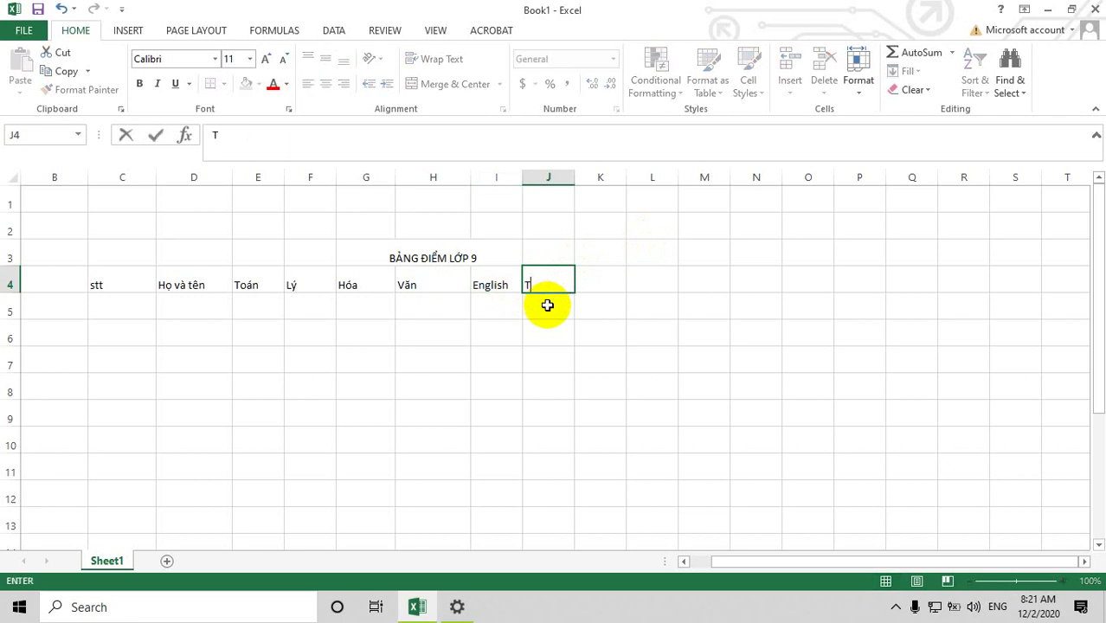
pyautogui.write('rung bi')
pyautogui.write('nh')
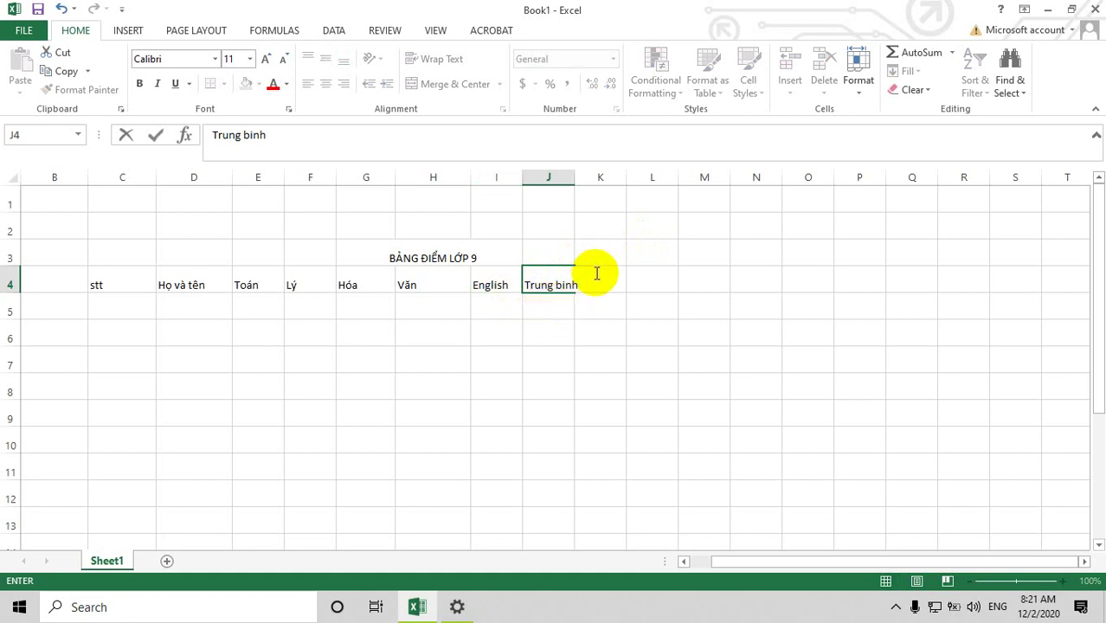
pyautogui.click(599, 279)
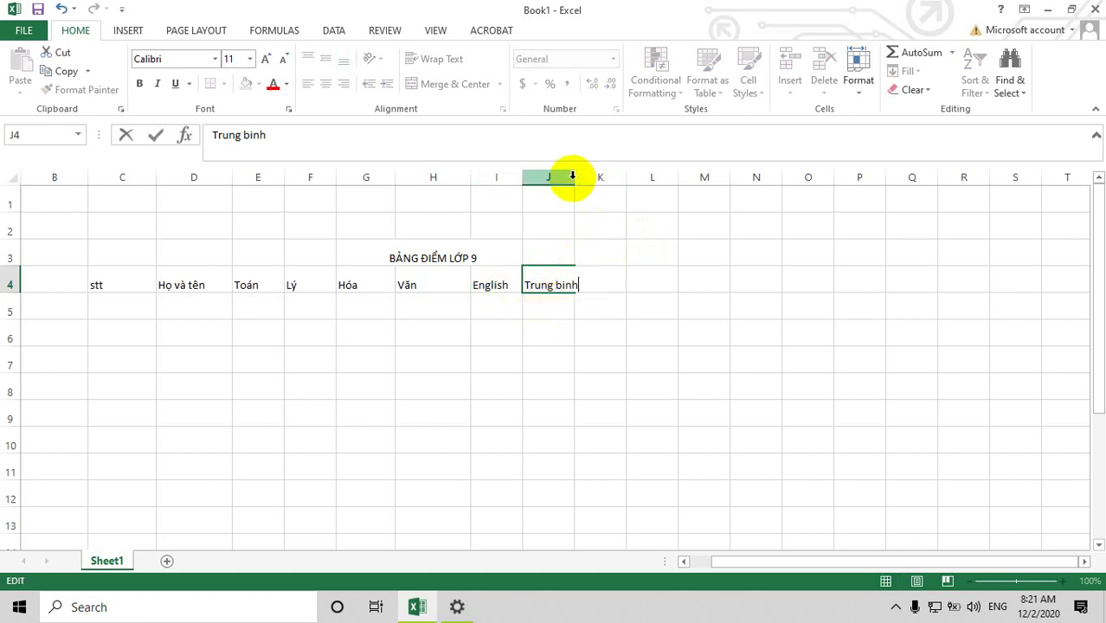
pyautogui.click(569, 178)
pyautogui.moveTo(574, 178); pyautogui.dragTo(616, 180)
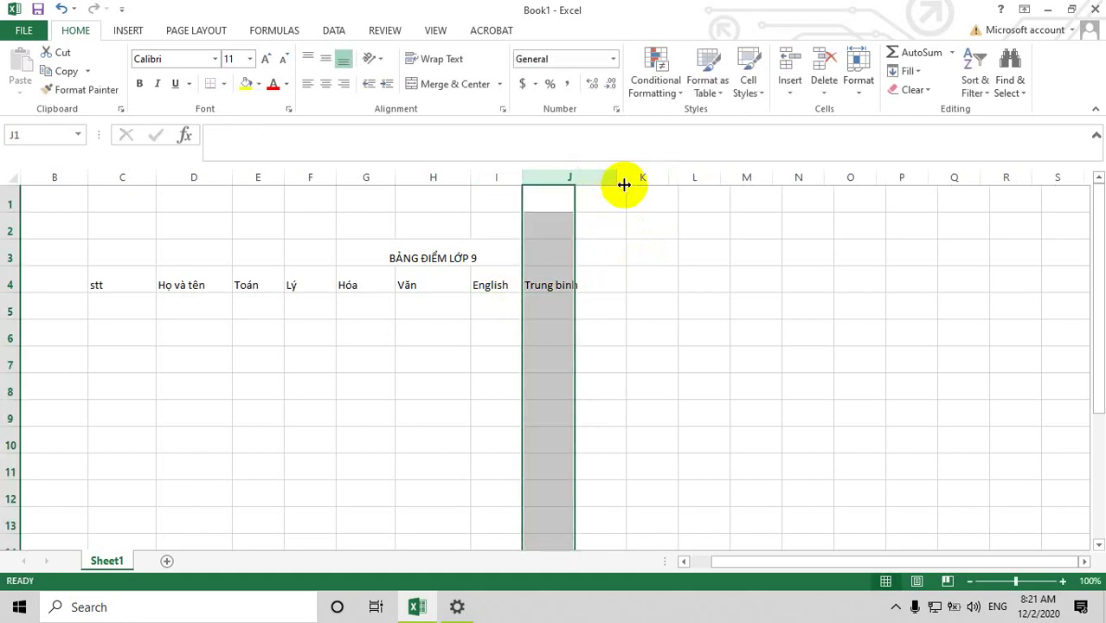
pyautogui.click(650, 279)
# Step: Add Tổng and Xếp loại headers in K4:L4, then select the header row from stt onward
pyautogui.write('X')
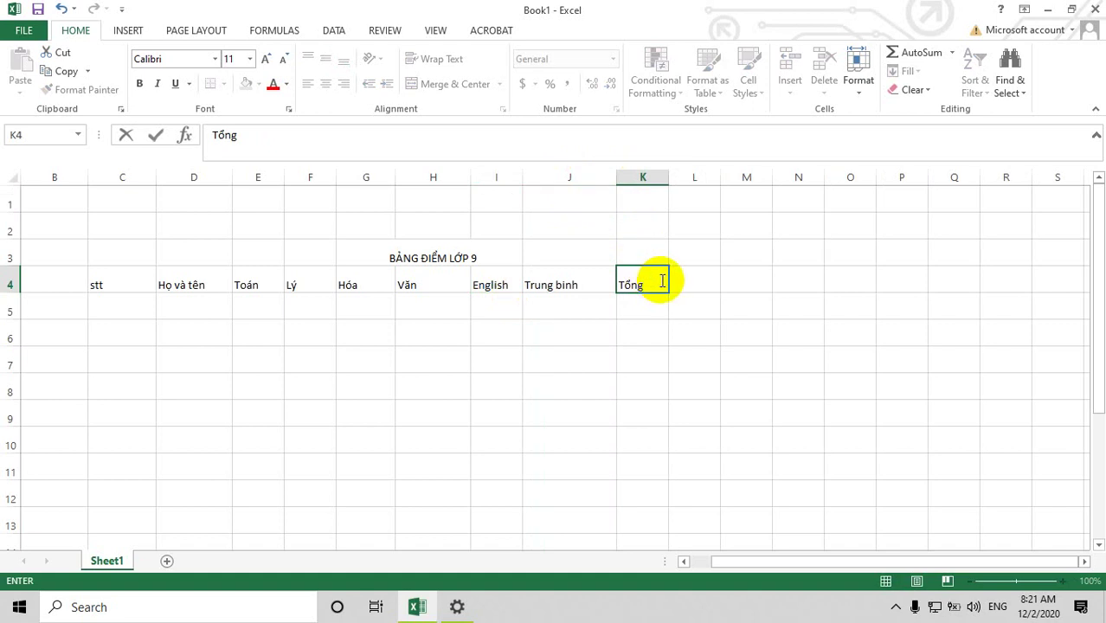
pyautogui.click(711, 285)
pyautogui.write('Xe')
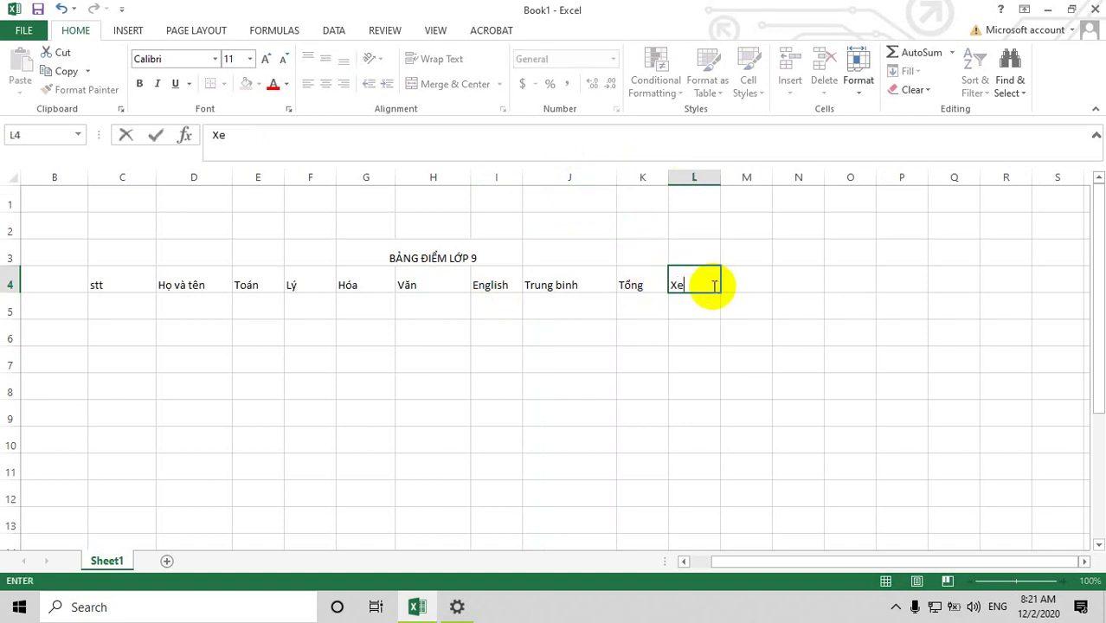
pyautogui.write('oai')
pyautogui.click(112, 288)
pyautogui.moveTo(111, 288); pyautogui.dragTo(709, 288)
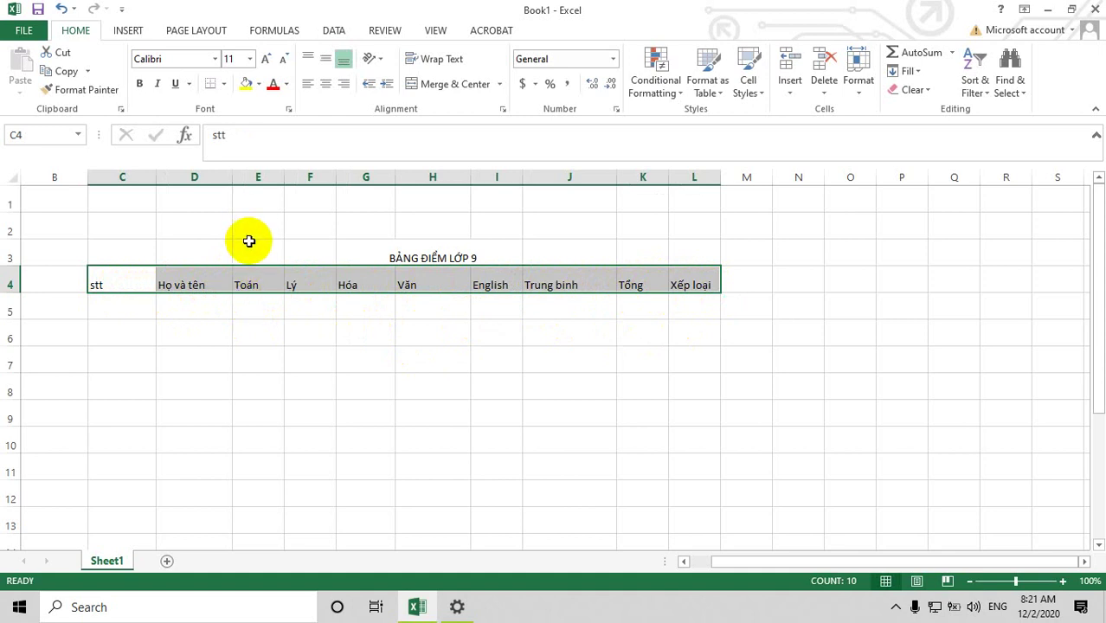
# Step: Format the C4:L4 header row as Tahoma 16 with a blue-grey fill
pyautogui.click(214, 62)
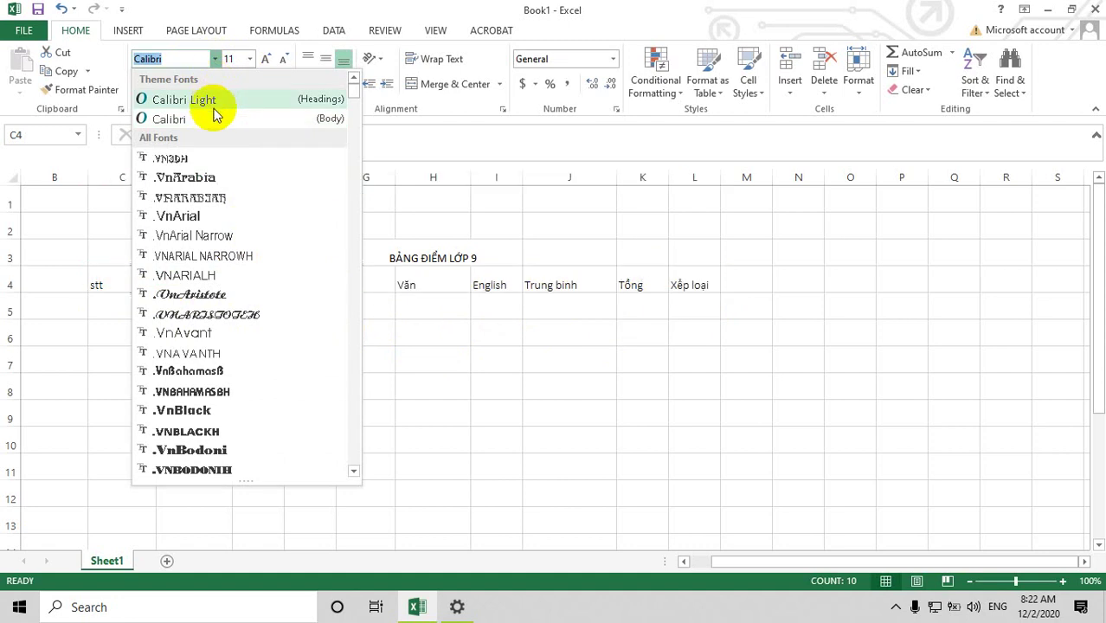
pyautogui.click(183, 60)
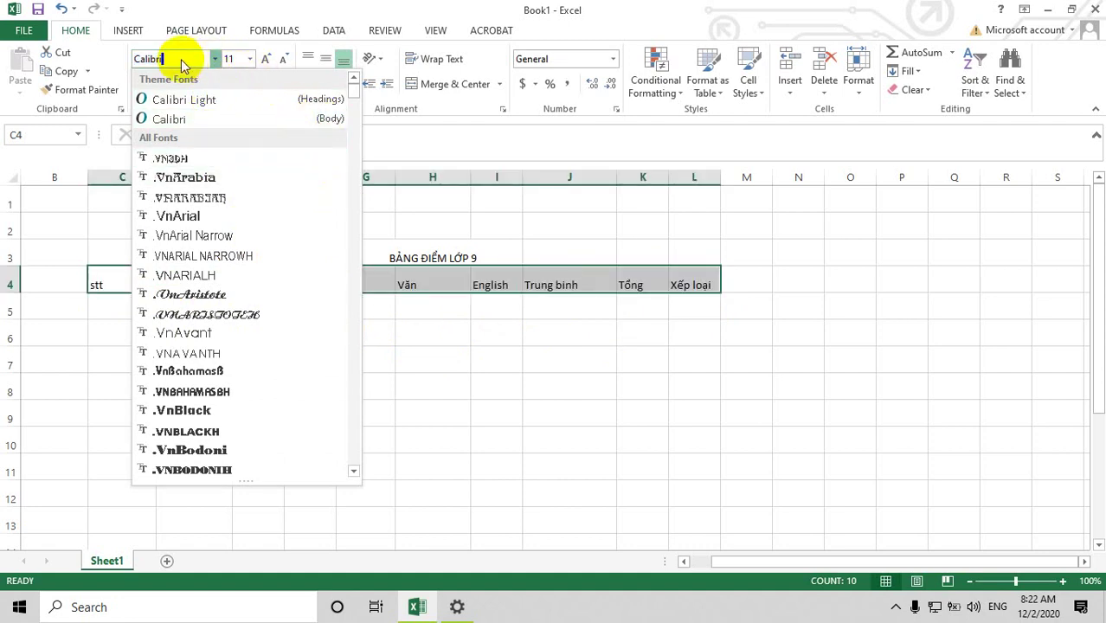
pyautogui.write('Tahoma')
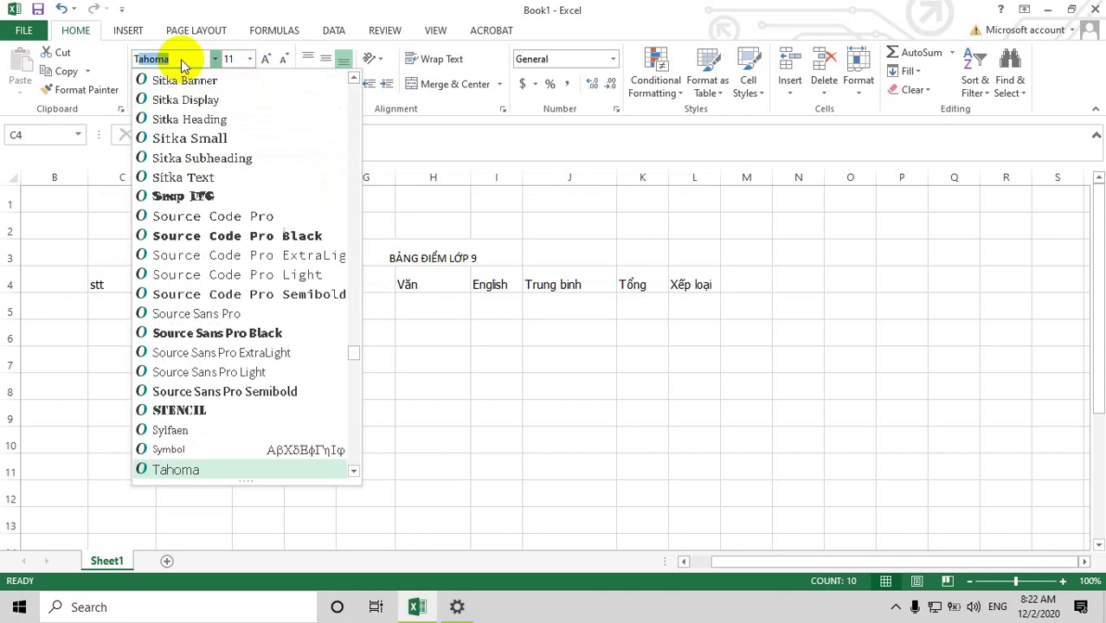
pyautogui.press('Return')
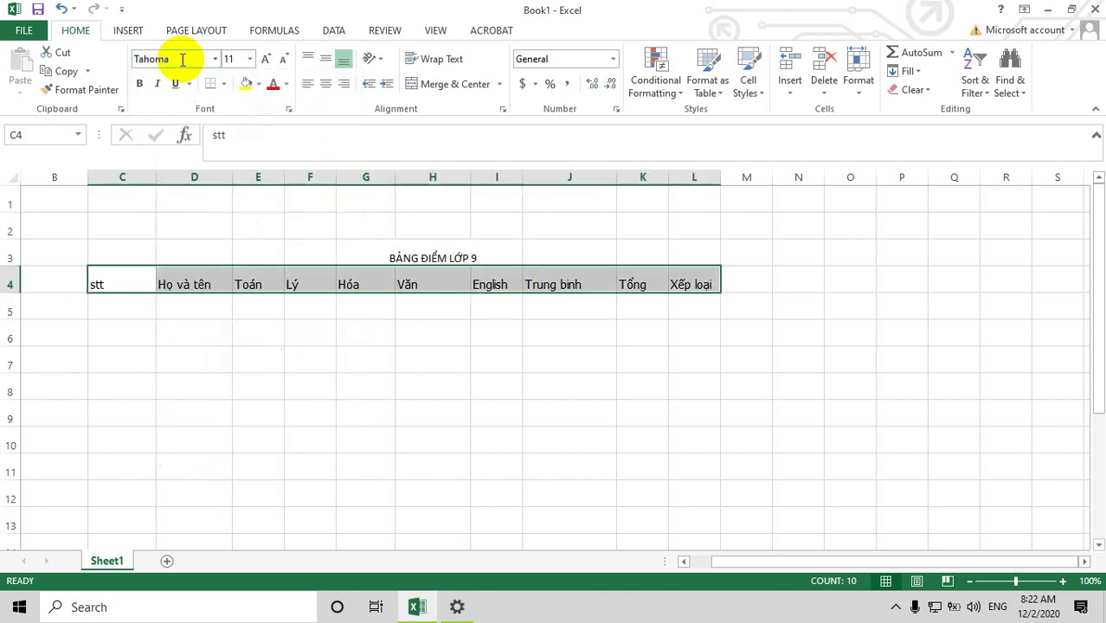
pyautogui.click(250, 61)
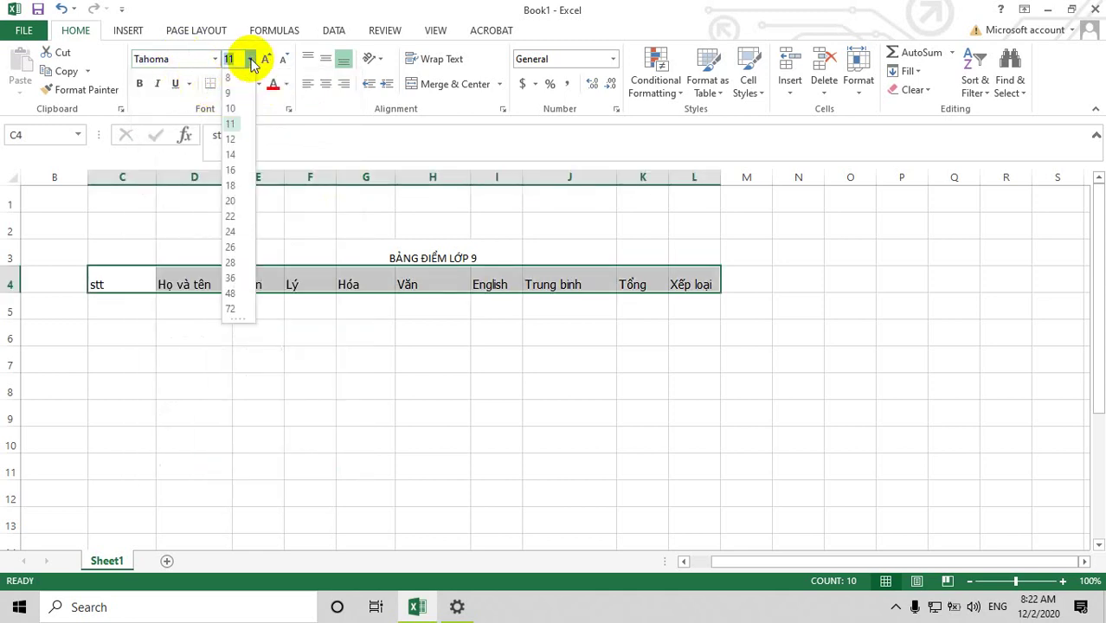
pyautogui.click(230, 170)
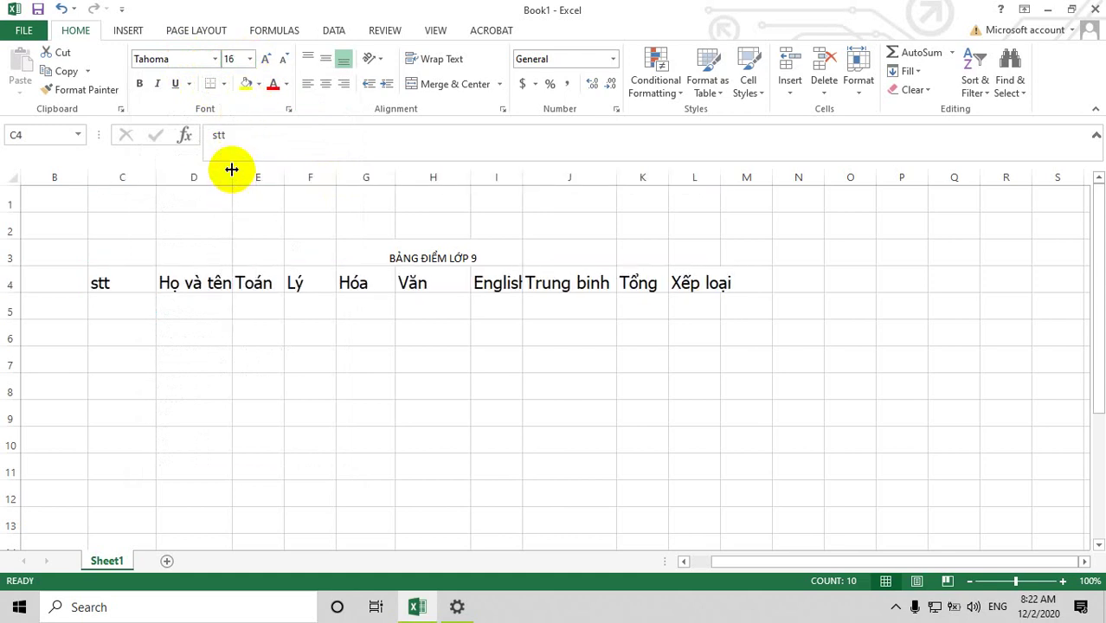
pyautogui.click(258, 84)
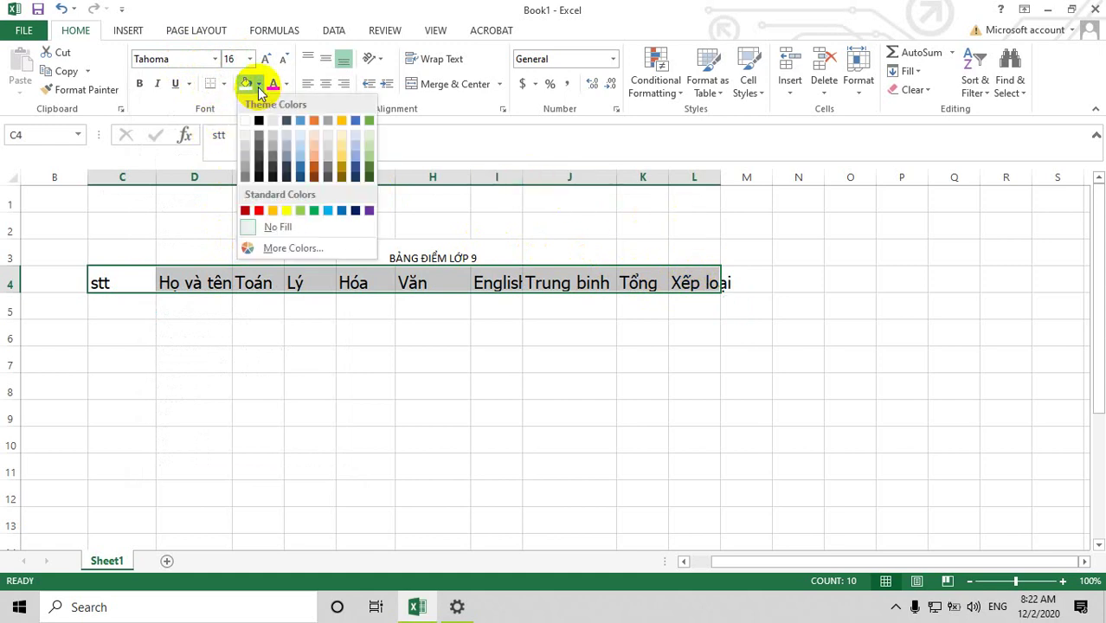
pyautogui.click(298, 163)
# Step: Widen column L to fit Xếp loại and column I to fit English
pyautogui.moveTo(737, 176); pyautogui.dragTo(770, 177)
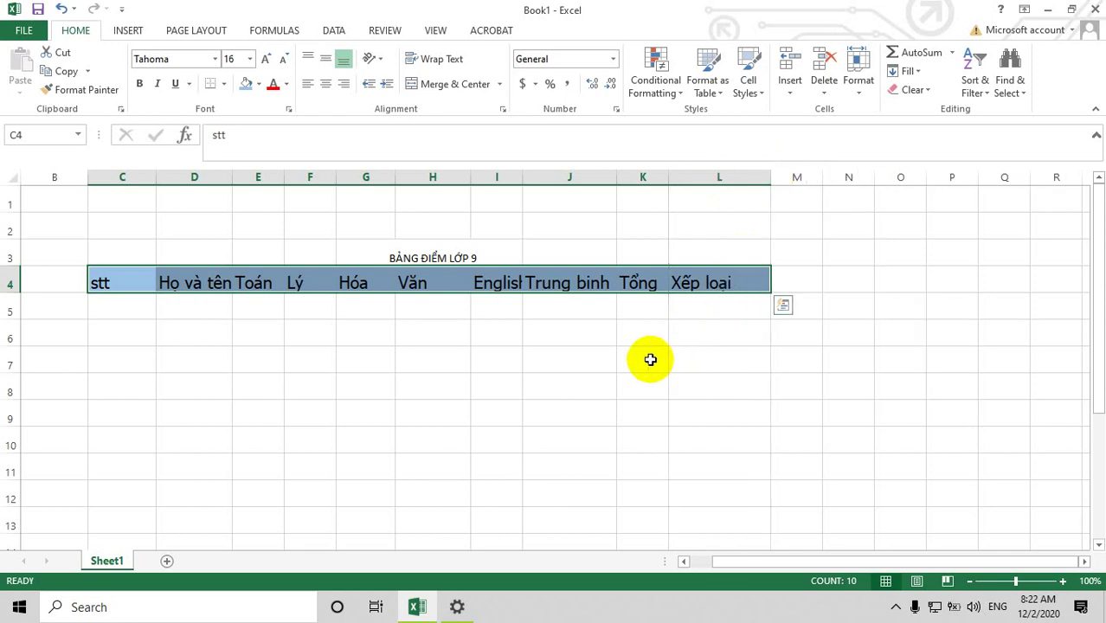
pyautogui.click(543, 329)
pyautogui.moveTo(523, 177); pyautogui.dragTo(543, 175)
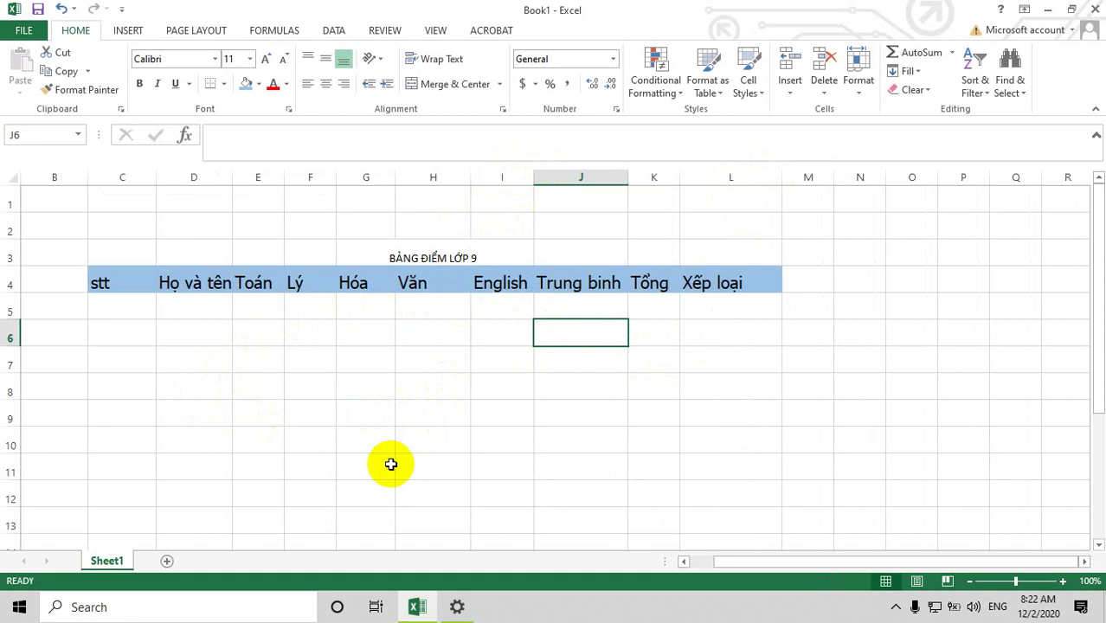
# Step: Enter 1 in C5 and 2 in C6 to start the stt numbering, then select both
pyautogui.click(120, 308)
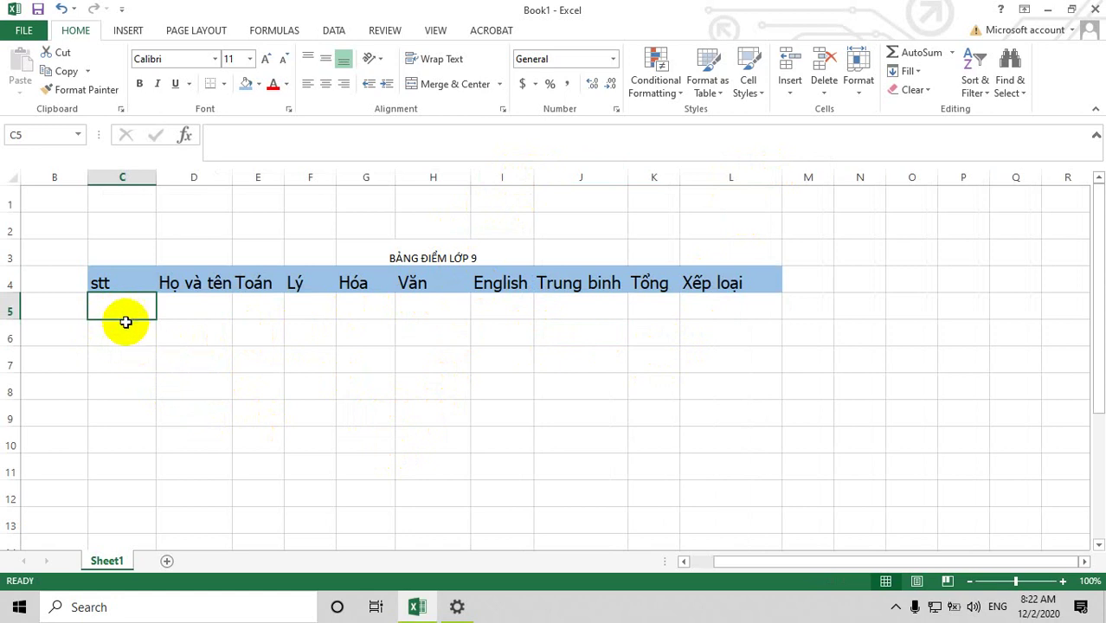
pyautogui.scroll(-1, 122, 303)
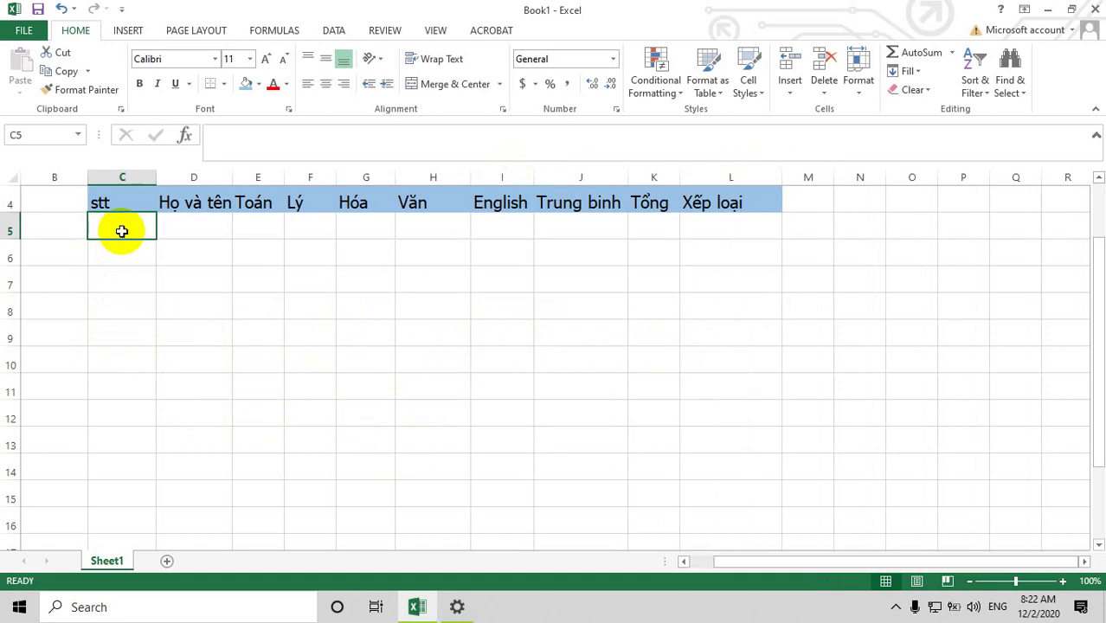
pyautogui.write('1')
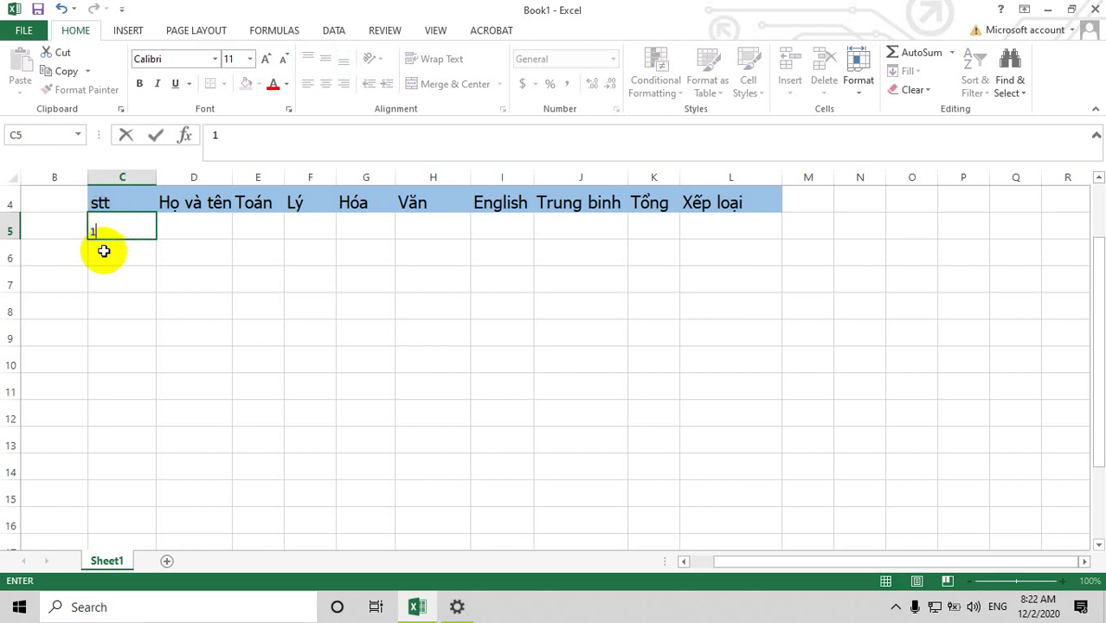
pyautogui.click(108, 262)
pyautogui.click(116, 221)
pyautogui.click(121, 256)
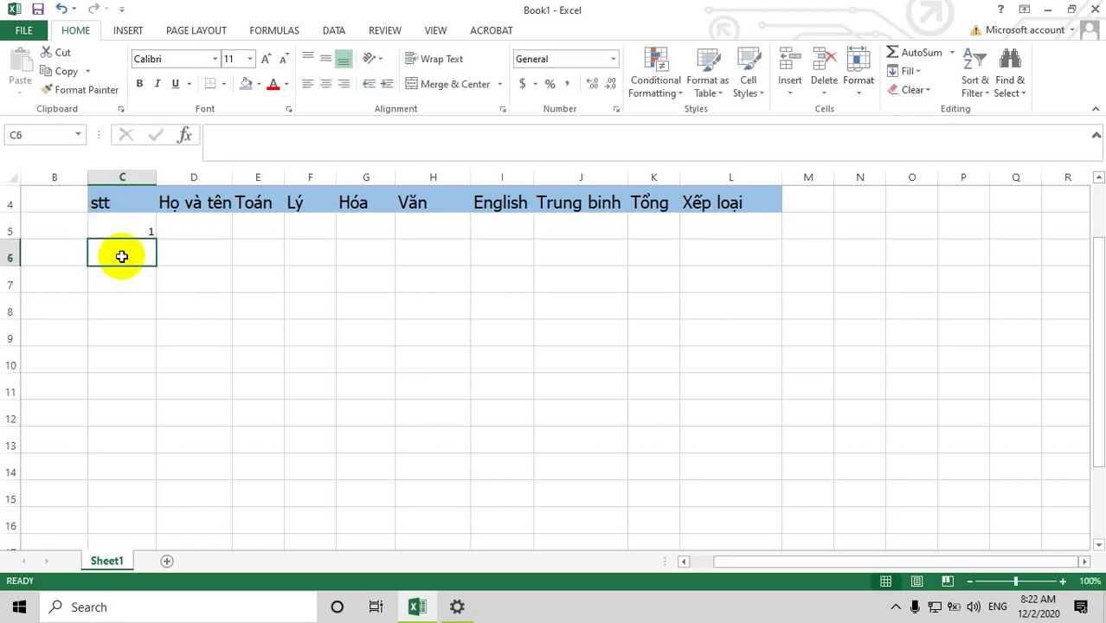
pyautogui.write('2')
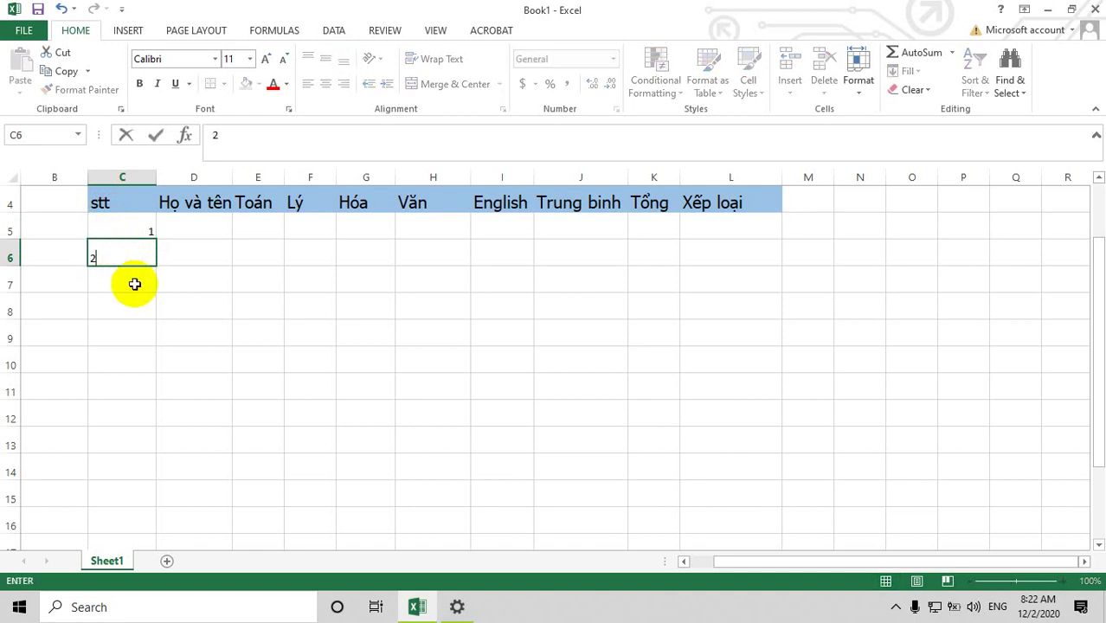
pyautogui.click(134, 284)
pyautogui.click(132, 256)
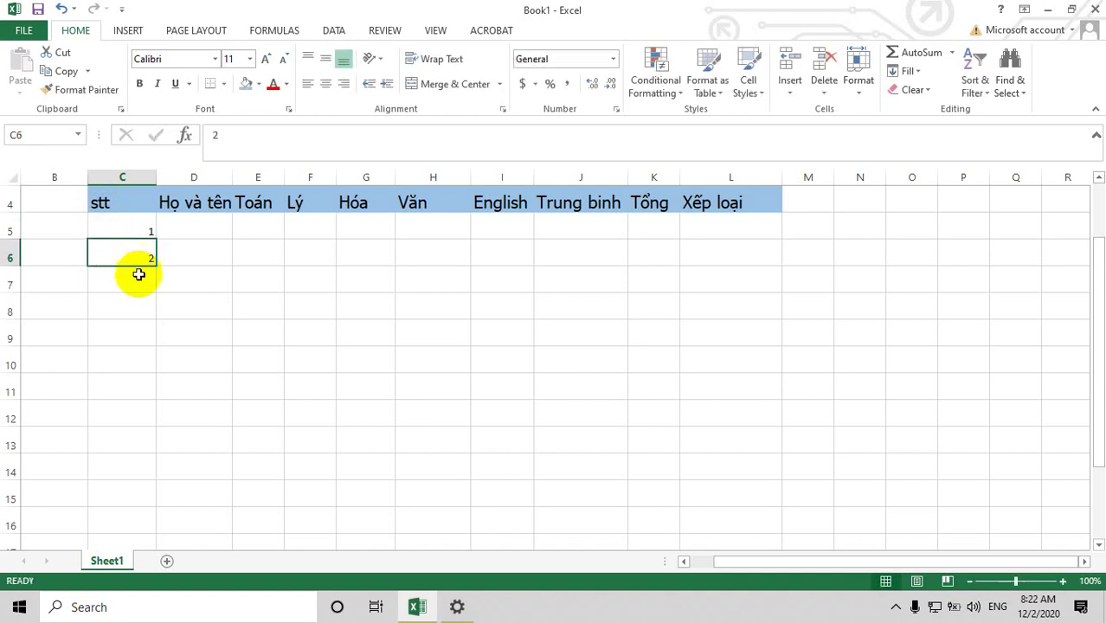
pyautogui.click(136, 229)
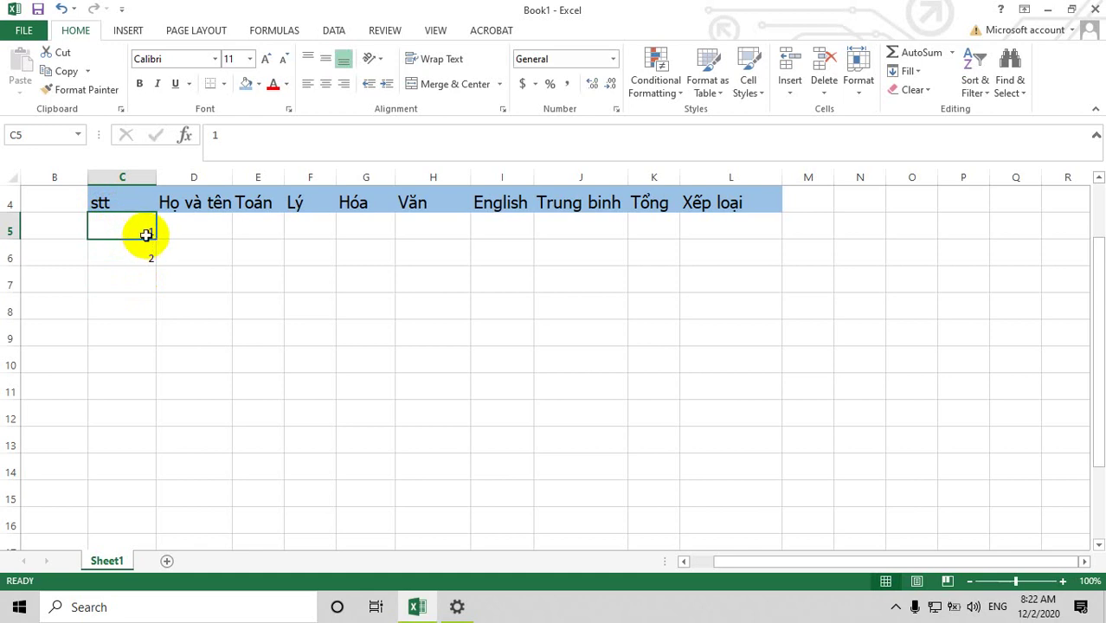
pyautogui.keyDown('shift'); pyautogui.click(137, 256); pyautogui.keyUp('shift')
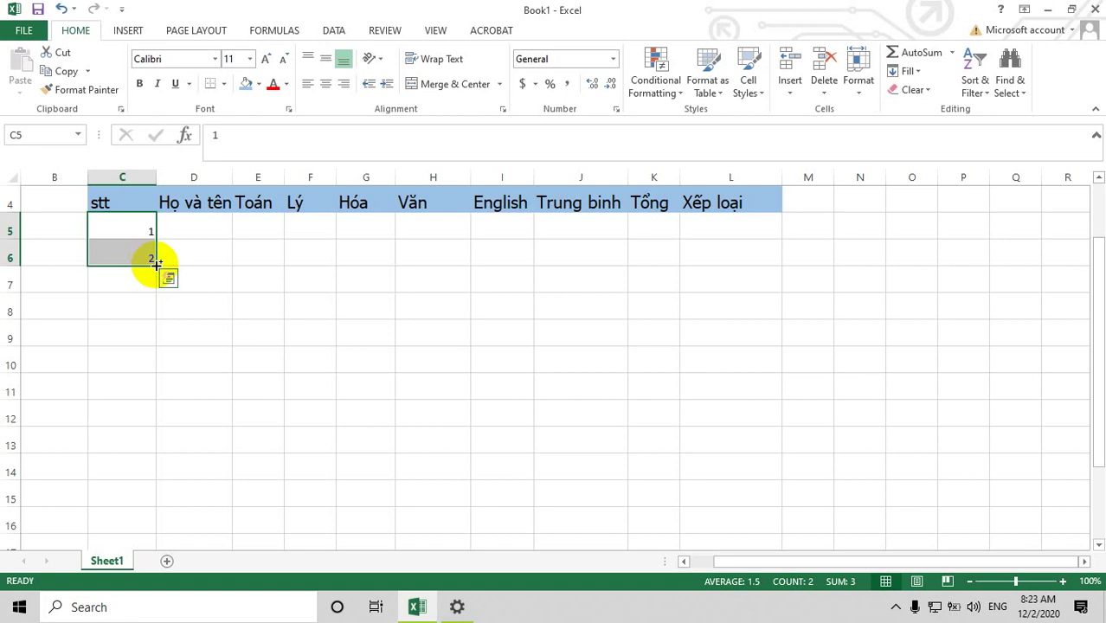
# Step: Drag the C5:C6 fill handle down the stt column to extend the numbering
pyautogui.moveTo(156, 264); pyautogui.dragTo(153, 412)
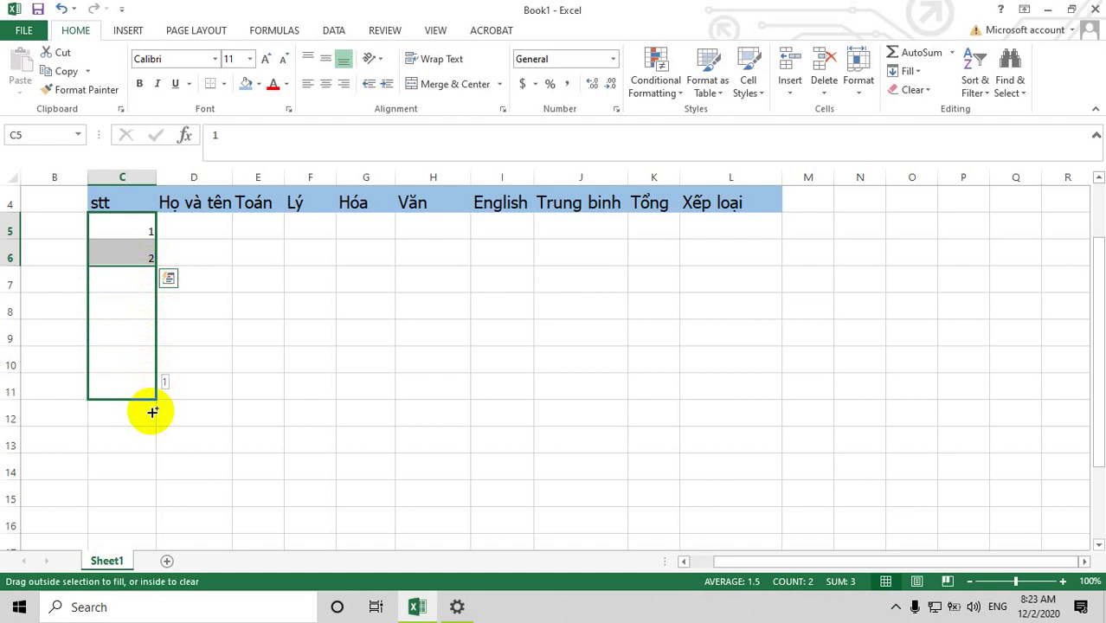
pyautogui.moveTo(152, 412)
pyautogui.mouseDown()
pyautogui.moveTo(141, 269)
pyautogui.moveTo(159, 354)
pyautogui.moveTo(158, 548)
pyautogui.moveTo(163, 499)
pyautogui.mouseUp()
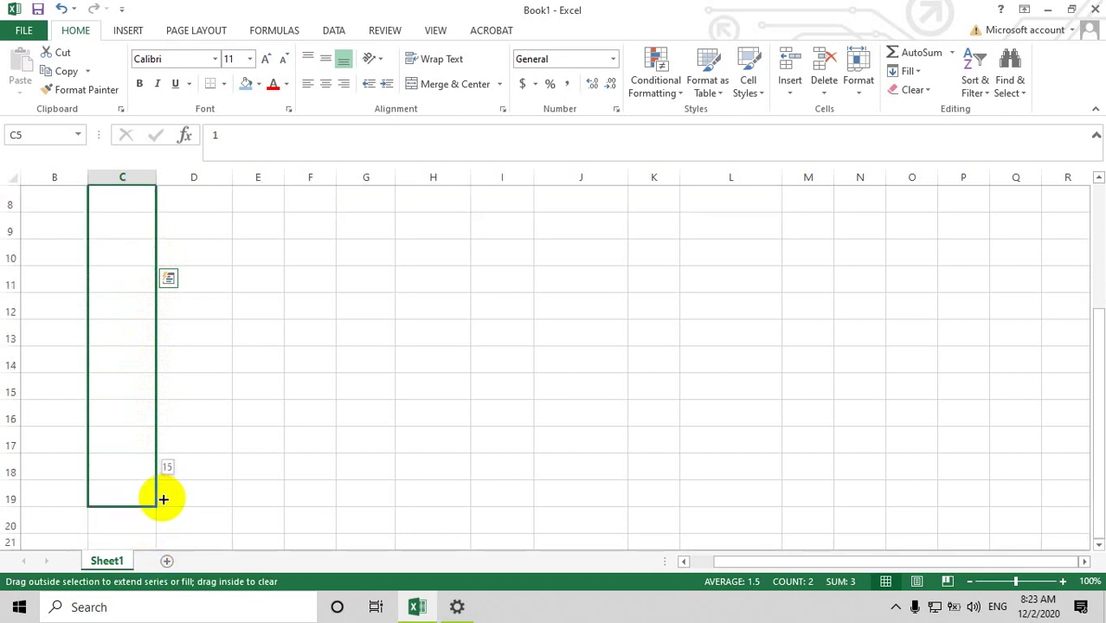
pyautogui.moveTo(163, 500); pyautogui.dragTo(162, 498)
pyautogui.scroll(2, 134, 398)
pyautogui.scroll(-2, 128, 365)
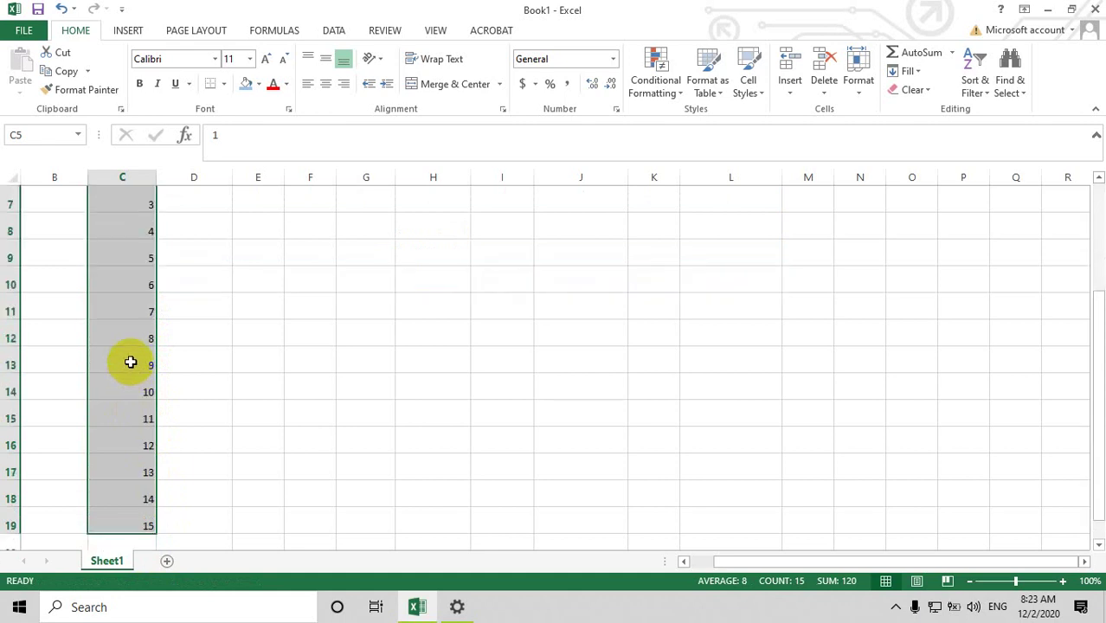
pyautogui.scroll(1, 142, 297)
pyautogui.scroll(1, 146, 308)
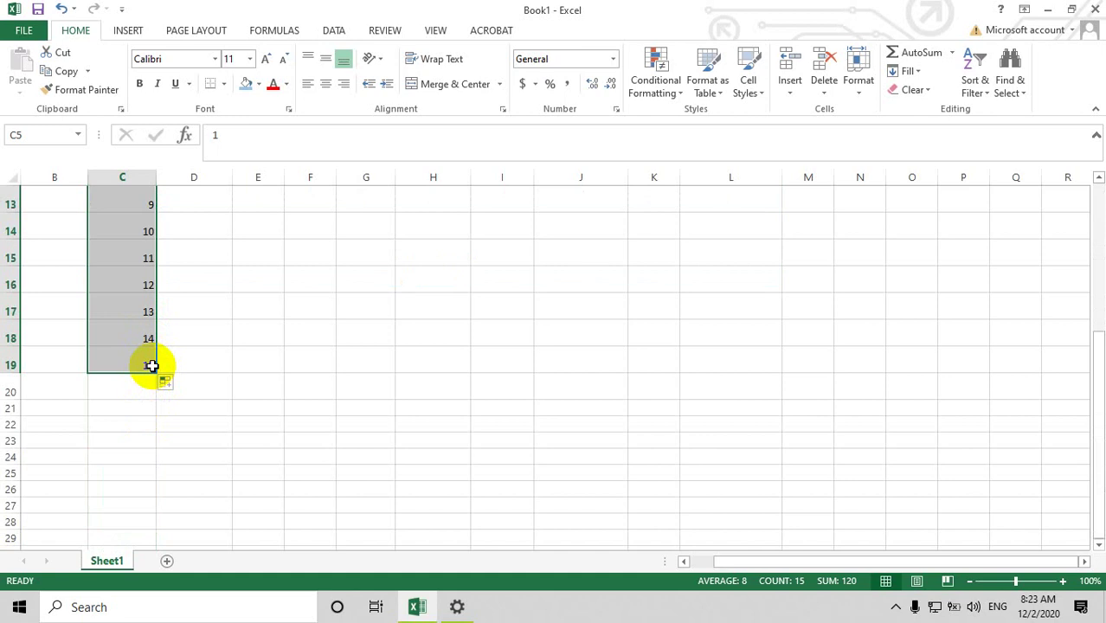
pyautogui.scroll(3, 152, 346)
pyautogui.scroll(1, 153, 312)
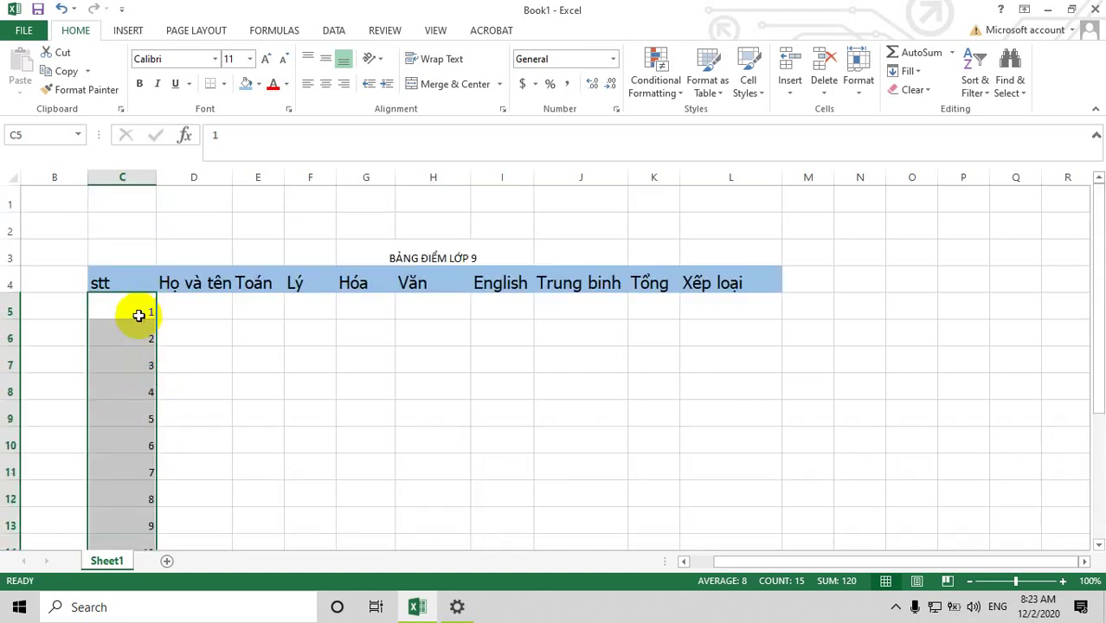
# Step: Refill the stt series 1–15 down to C19 and widen column D for names
pyautogui.click(139, 313)
pyautogui.click(143, 341)
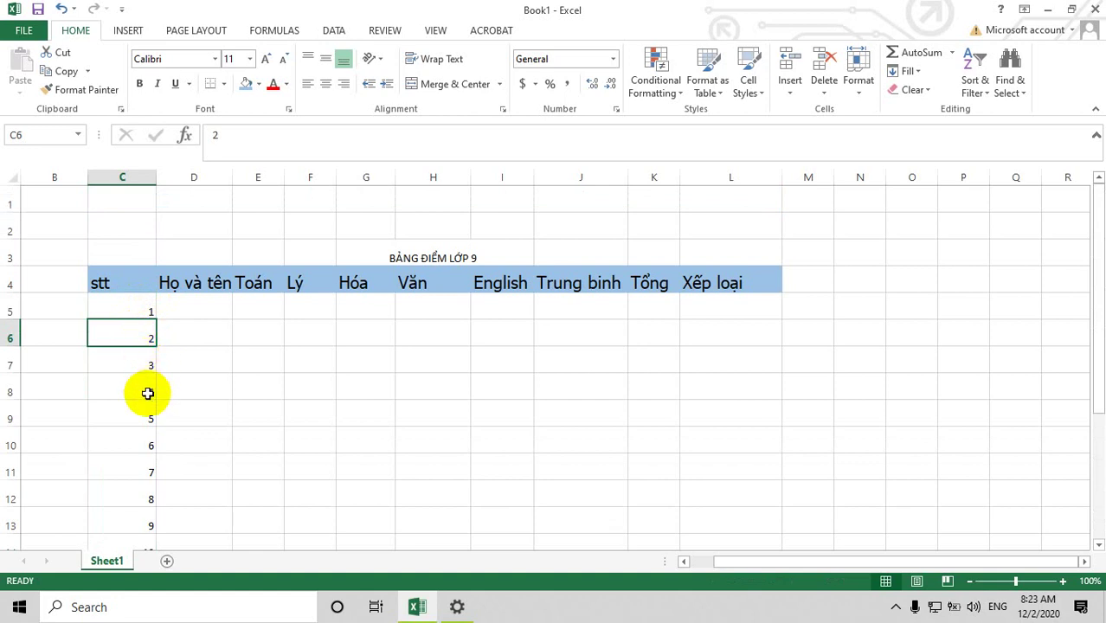
pyautogui.scroll(-3, 148, 394)
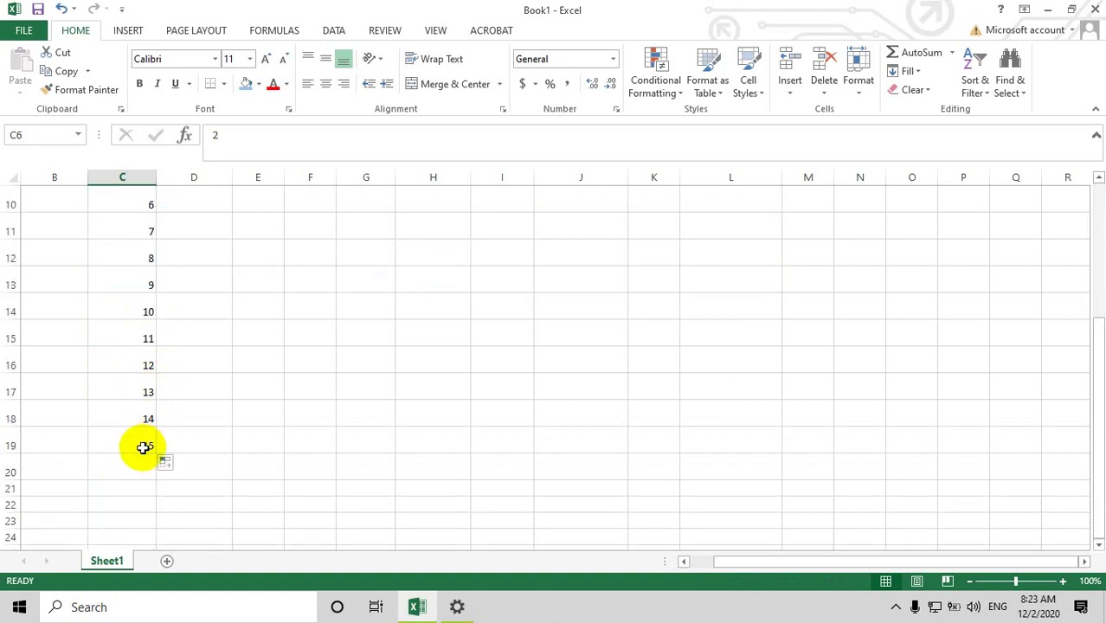
pyautogui.scroll(2, 143, 447)
pyautogui.click(141, 230)
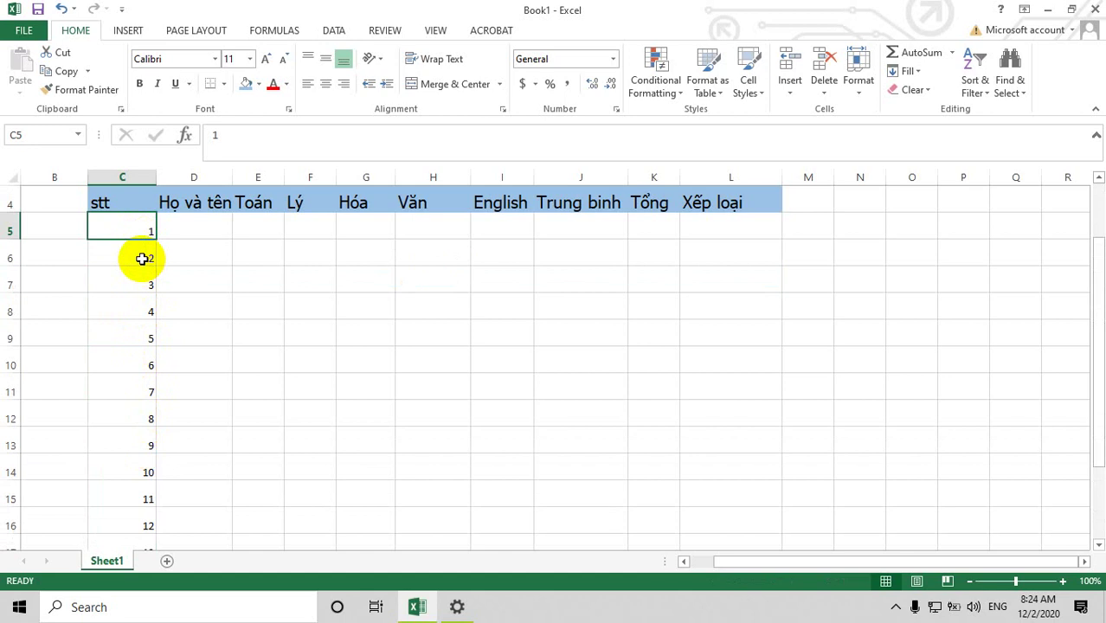
pyautogui.moveTo(142, 259)
pyautogui.mouseDown()
pyautogui.moveTo(154, 262)
pyautogui.moveTo(156, 542)
pyautogui.mouseUp()
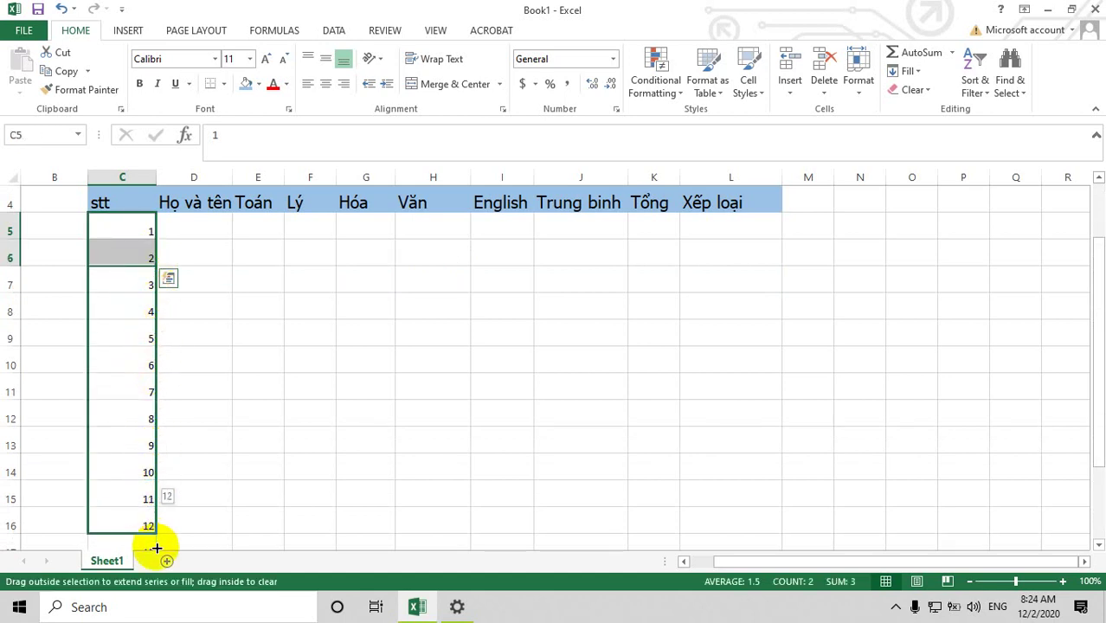
pyautogui.moveTo(157, 543); pyautogui.dragTo(162, 502)
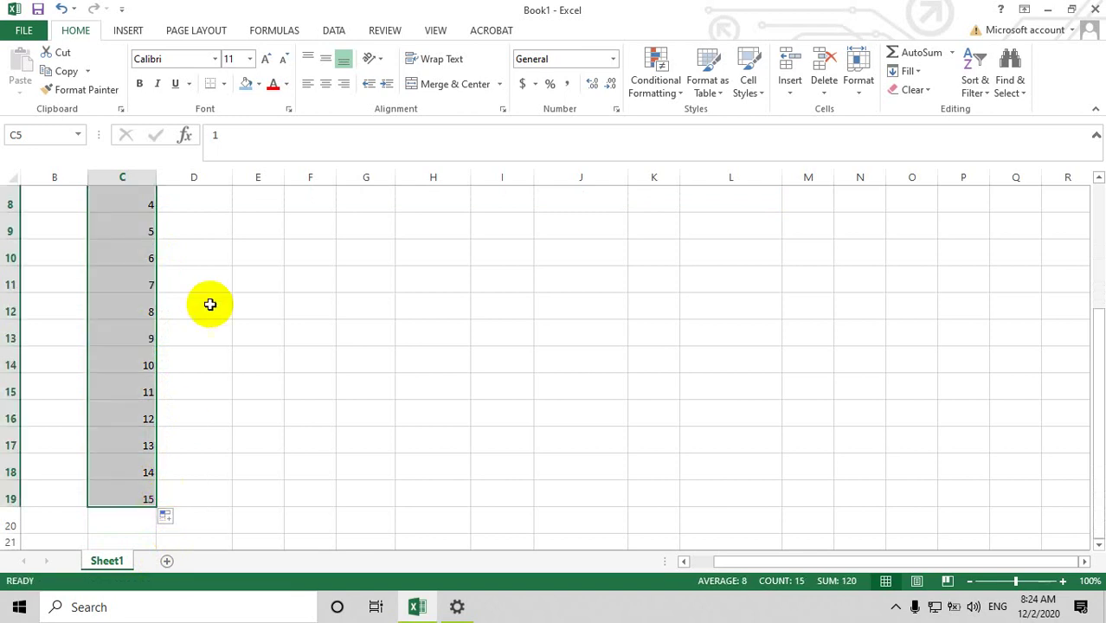
pyautogui.scroll(3, 207, 303)
pyautogui.moveTo(232, 177); pyautogui.dragTo(303, 176)
pyautogui.click(214, 308)
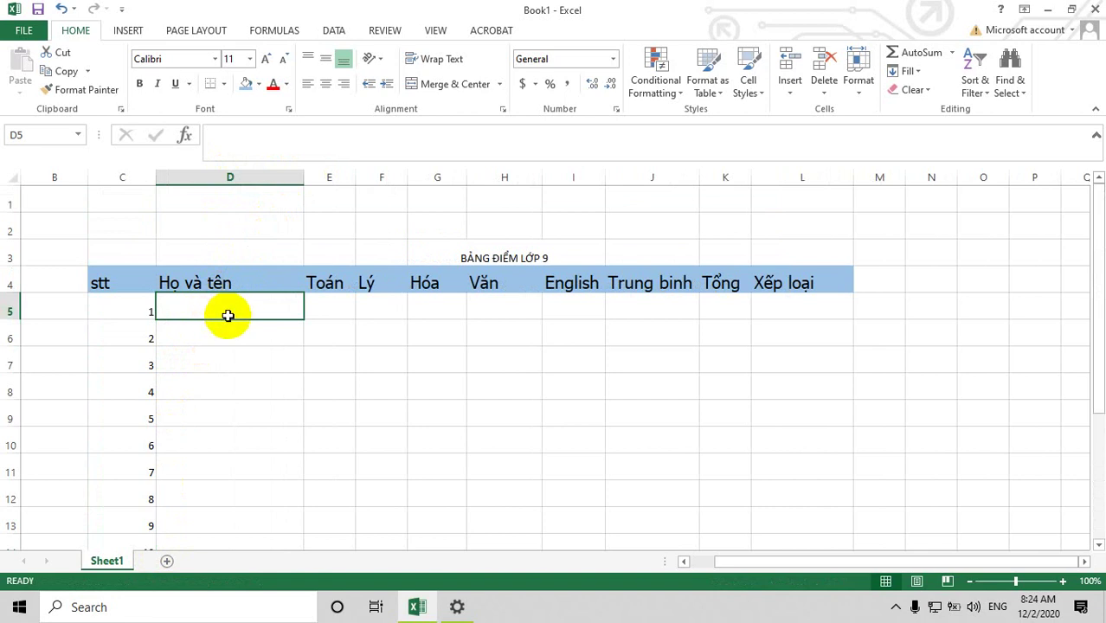
# Step: Type the first two students' full names into D5 and D6
pyautogui.scroll(-2, 225, 313)
pyautogui.scroll(2, 237, 295)
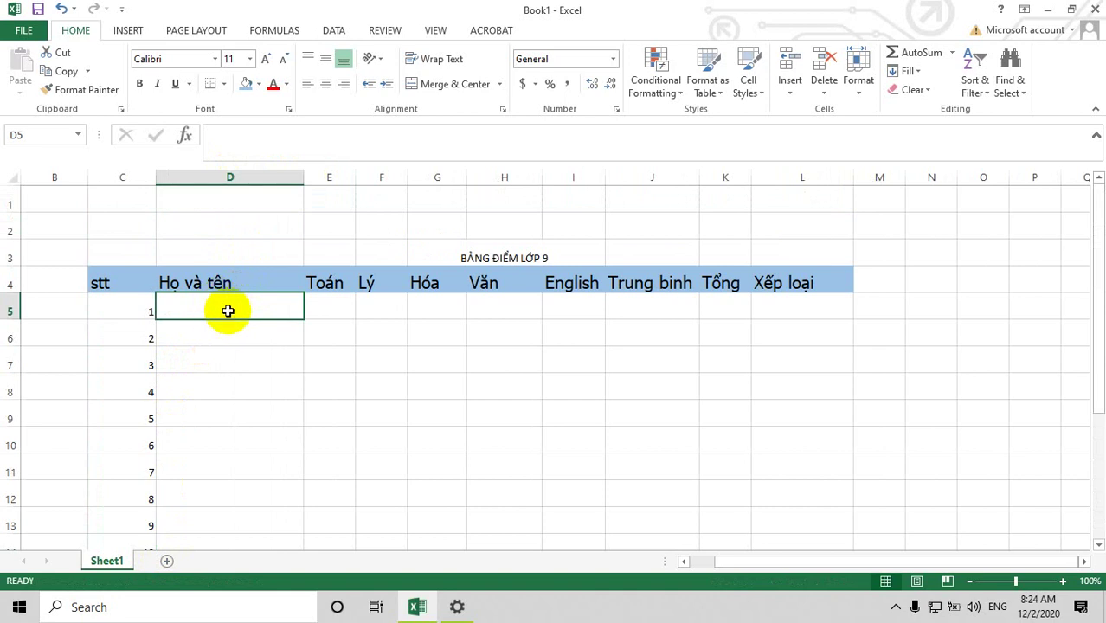
pyautogui.write('NguyênTh')
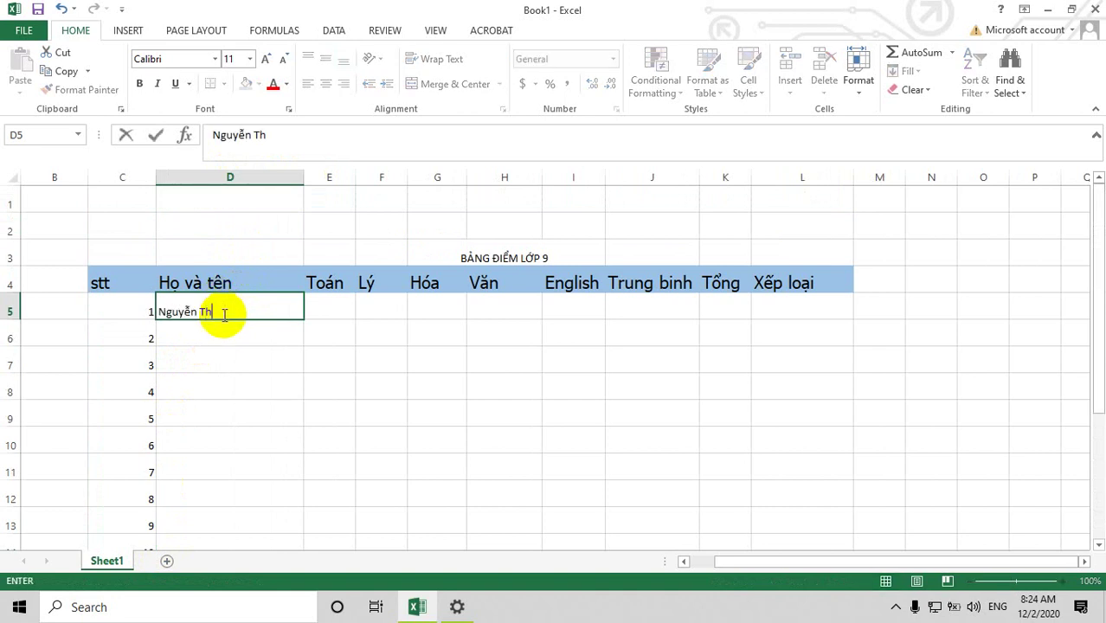
pyautogui.write(' anh')
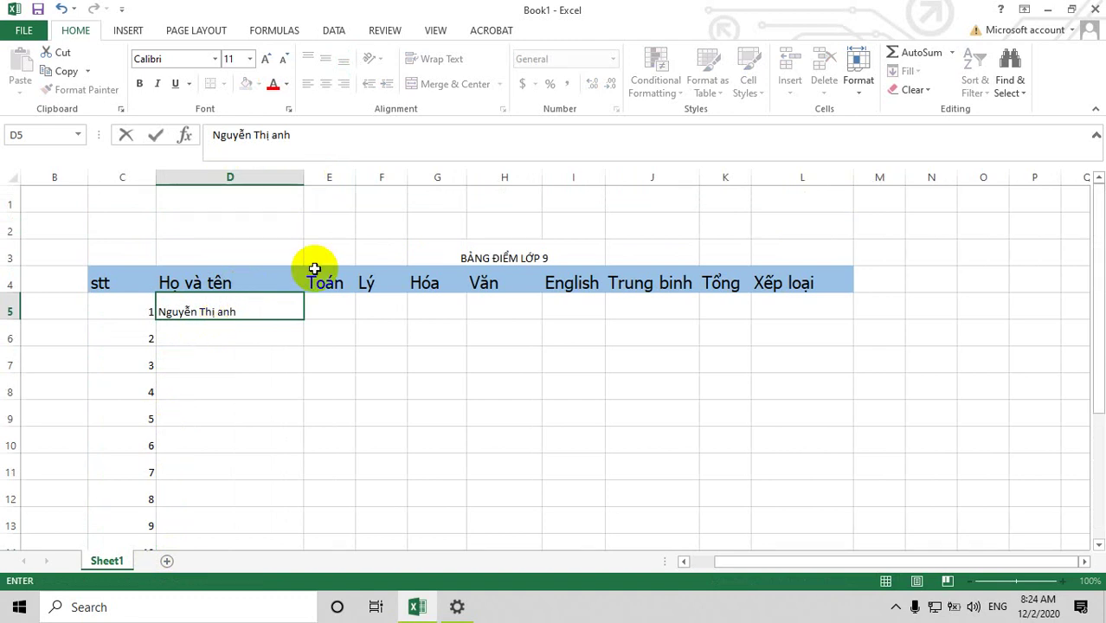
pyautogui.click(235, 339)
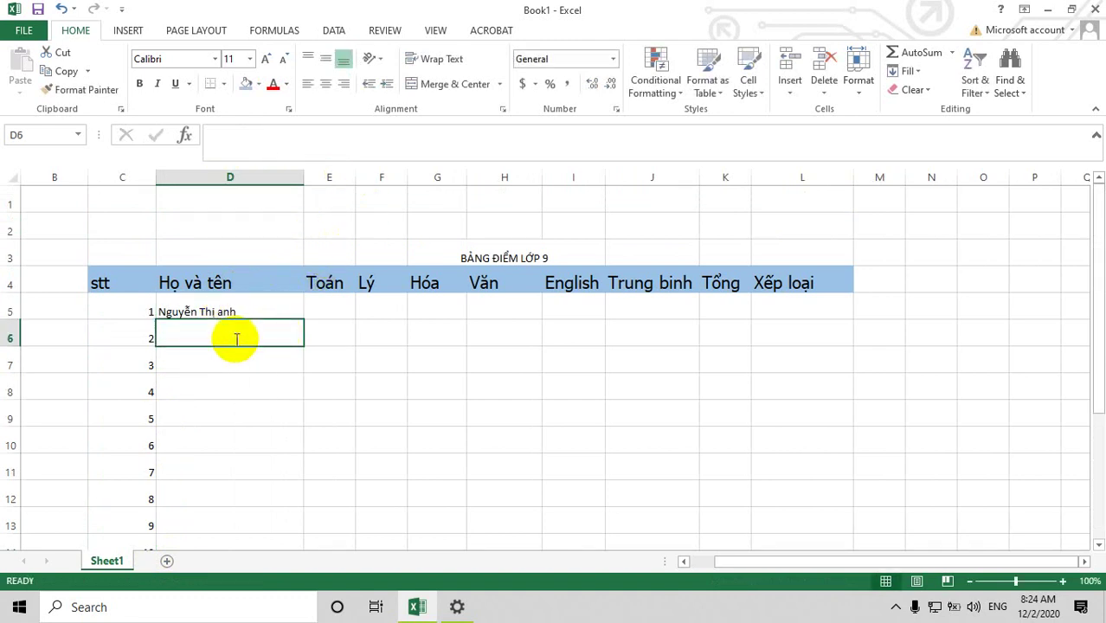
pyautogui.write('Nguyeễn Văn Đức')
pyautogui.click(227, 360)
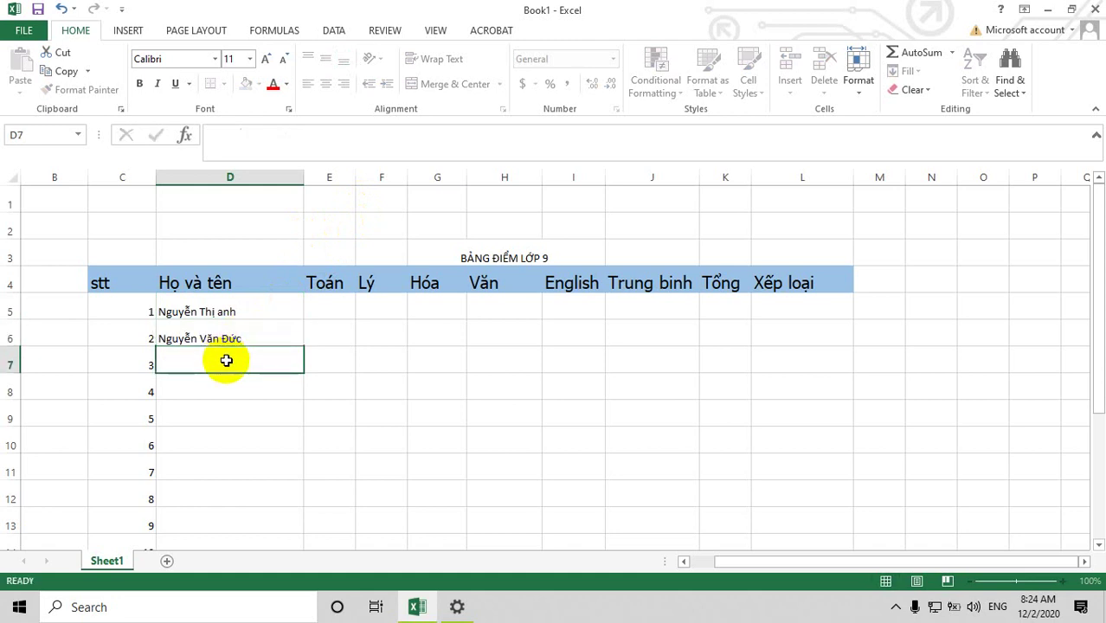
# Step: Type the third and fourth students' full names into D7 and D8, fixing a typo
pyautogui.write('Đo')
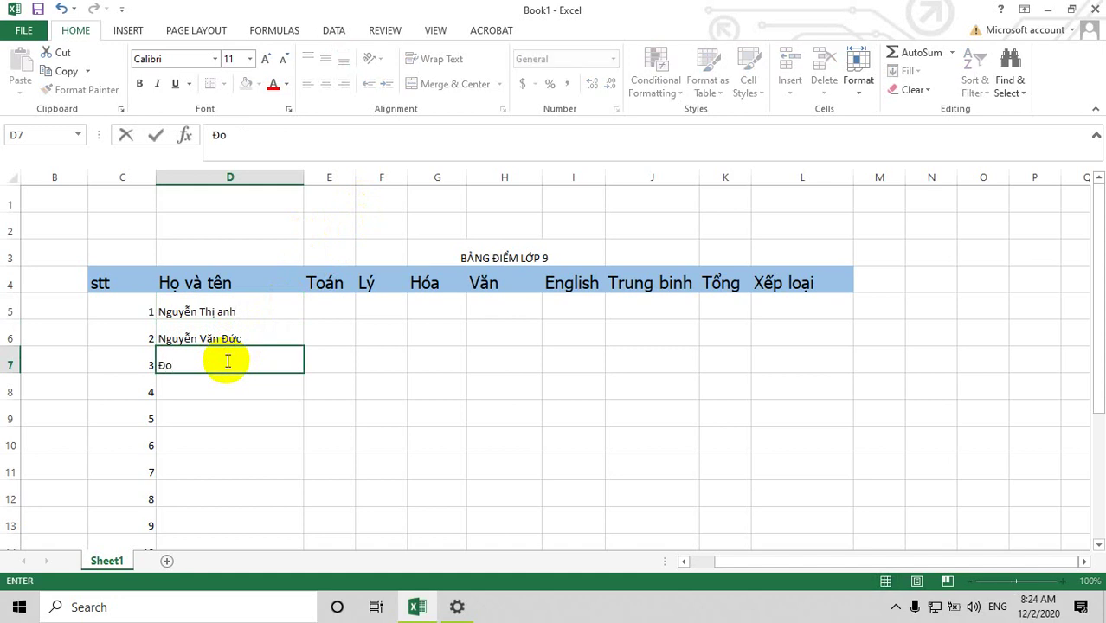
pyautogui.write('ănĐồng')
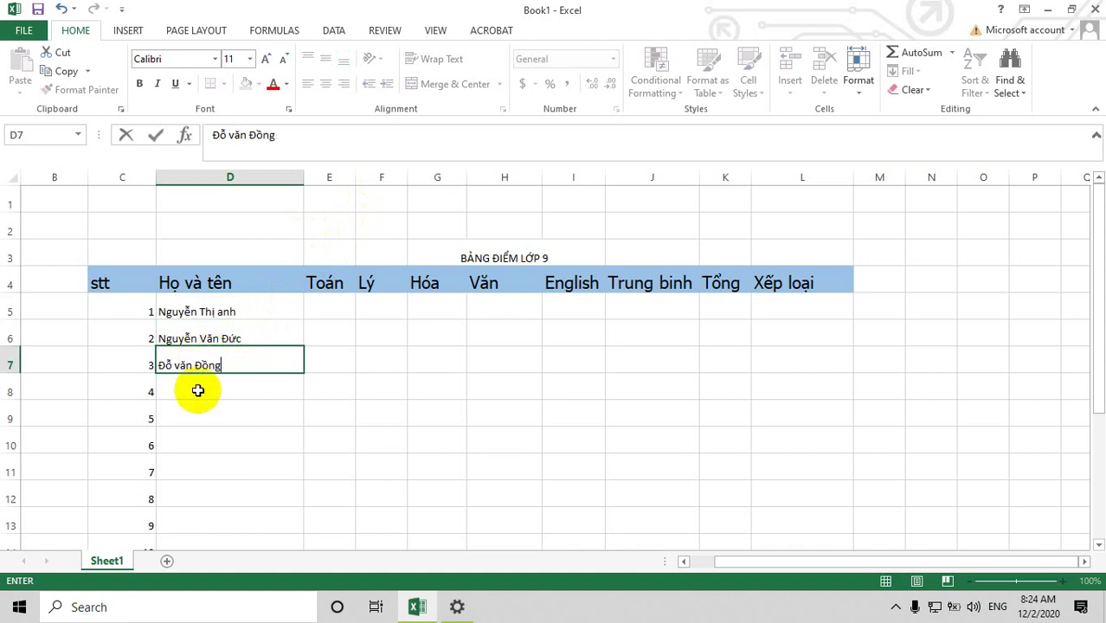
pyautogui.click(198, 390)
pyautogui.write('Hoàng ')
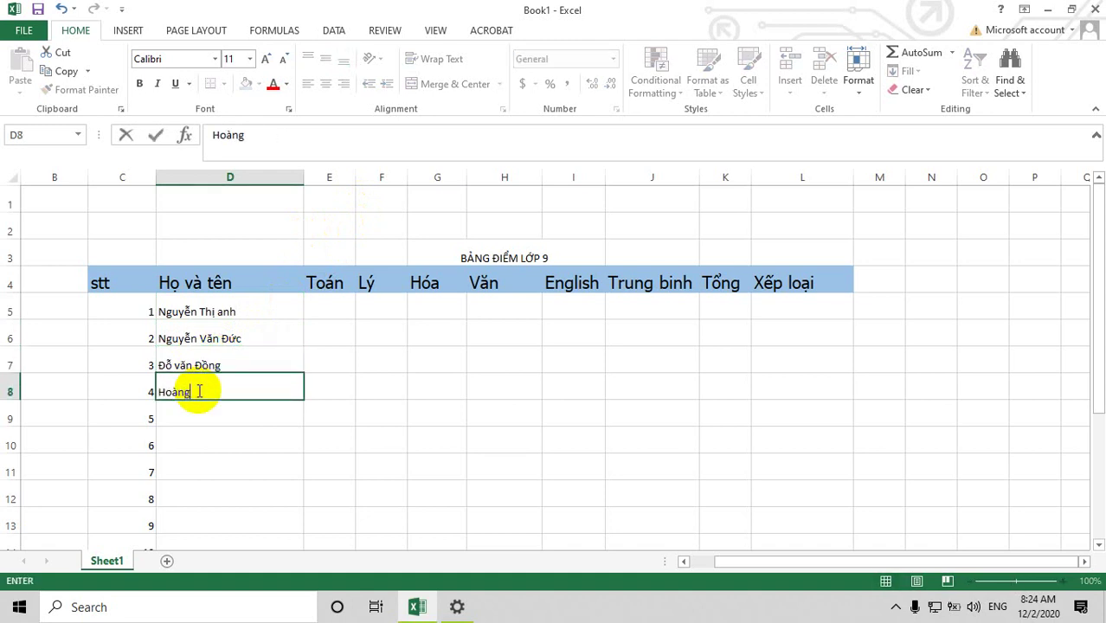
pyautogui.write('th')
pyautogui.write('EM')
pyautogui.press('BackSpace')
pyautogui.write('m')
pyautogui.click(192, 417)
pyautogui.scroll(-1, 194, 417)
# Step: Enter the full names of students 5–8 in D9 through D12, correcting typos
pyautogui.scroll(-1, 217, 278)
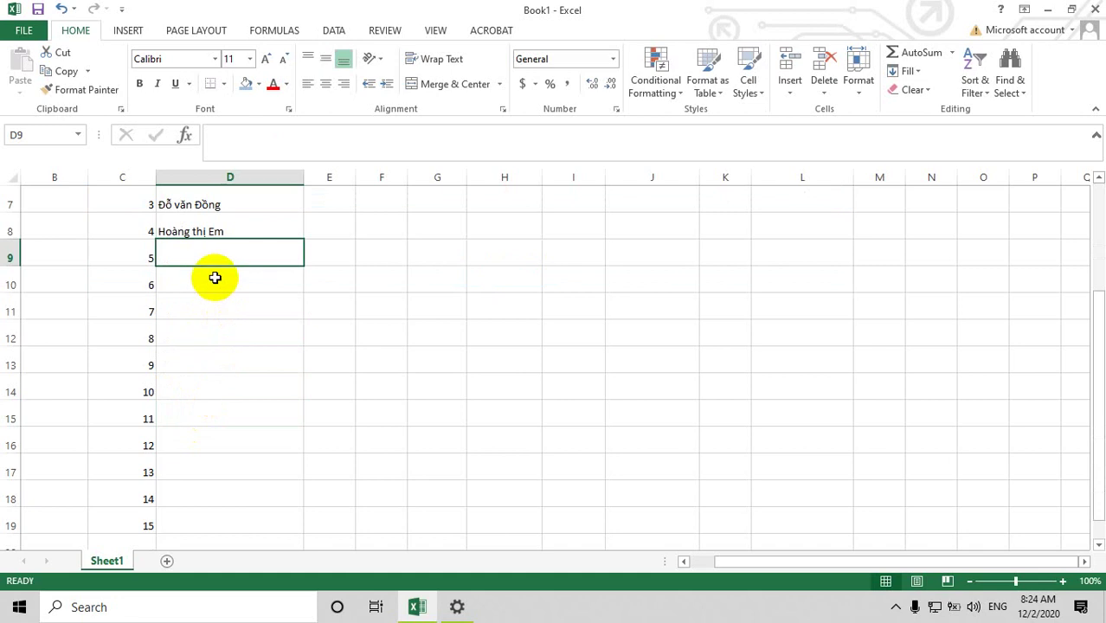
pyautogui.write('Lê Văn Hòa')
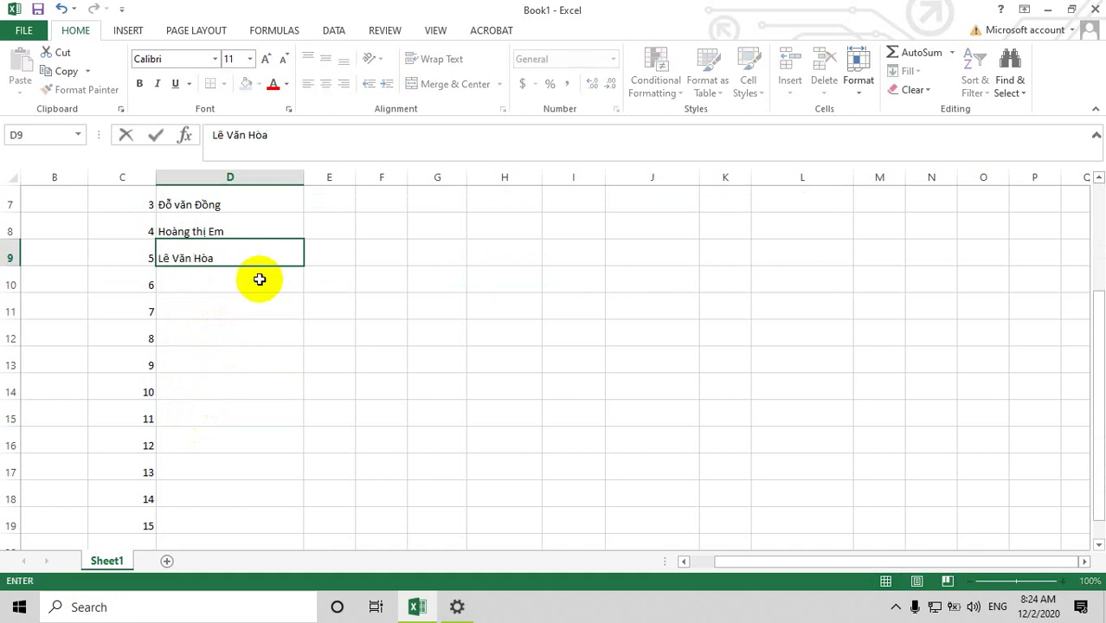
pyautogui.click(247, 278)
pyautogui.write('Nguyễn Minh ')
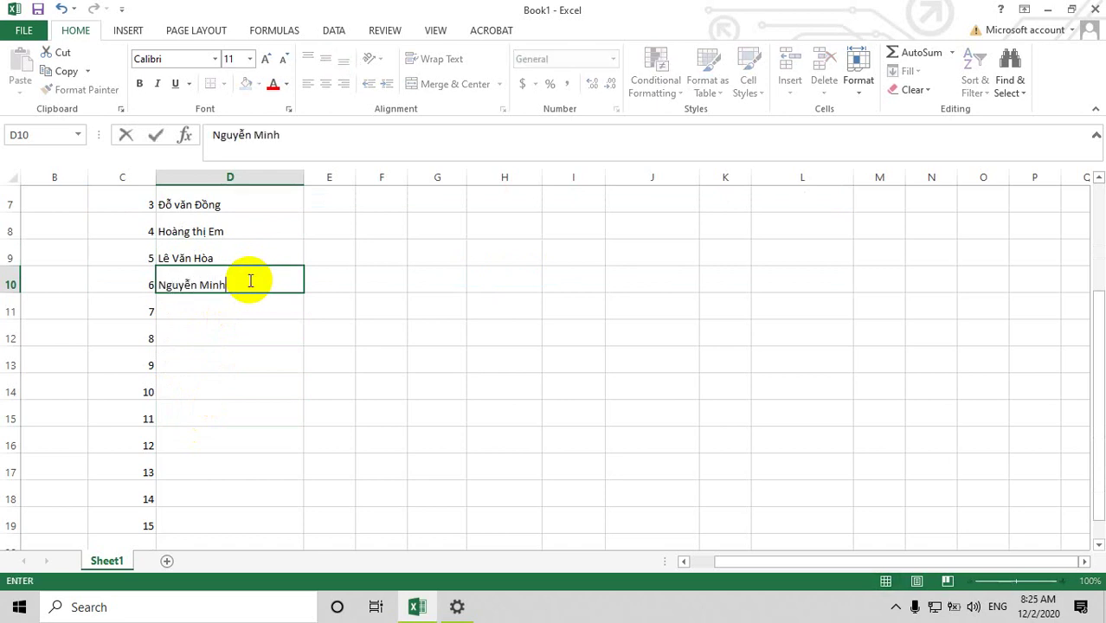
pyautogui.write('Hiêu')
pyautogui.click(246, 309)
pyautogui.write('TR')
pyautogui.press('BackSpace')
pyautogui.write('râ')
pyautogui.press('BackSpace')
pyautogui.press('BackSpace')
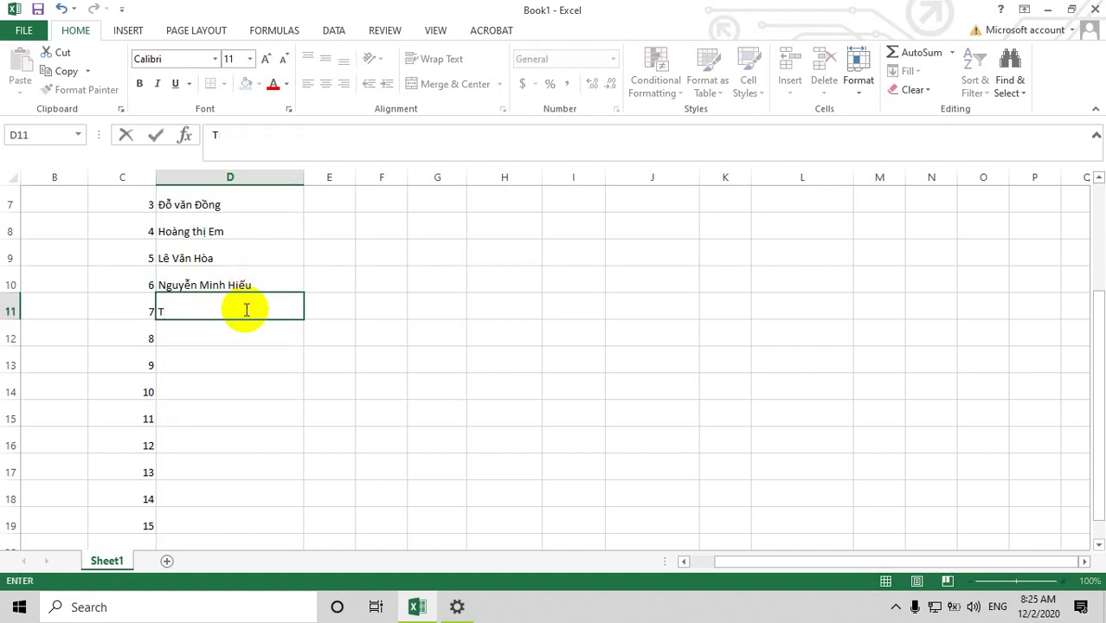
pyautogui.write('rần Thi')
pyautogui.write(' Hồng')
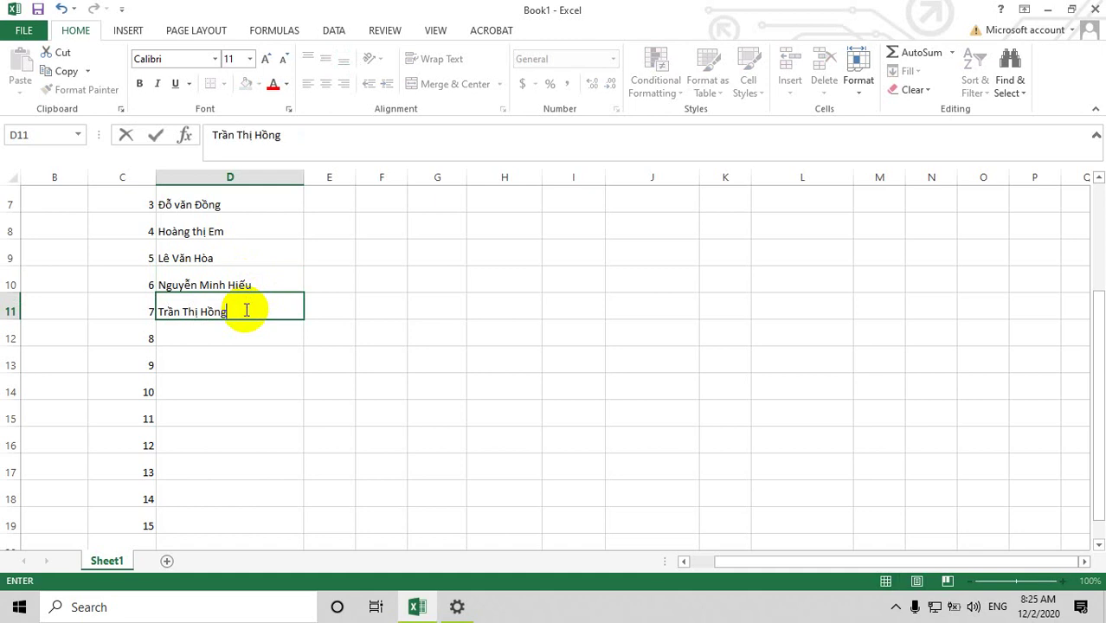
pyautogui.click(242, 333)
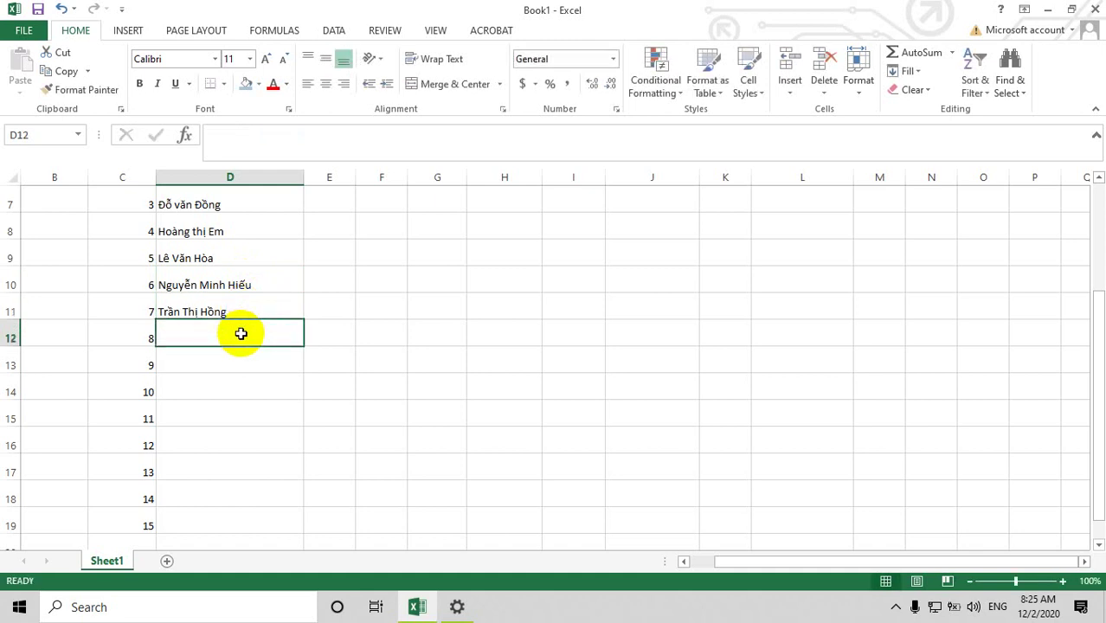
pyautogui.write('Nguye')
pyautogui.press('BackSpace')
pyautogui.press('BackSpace')
pyautogui.press('BackSpace')
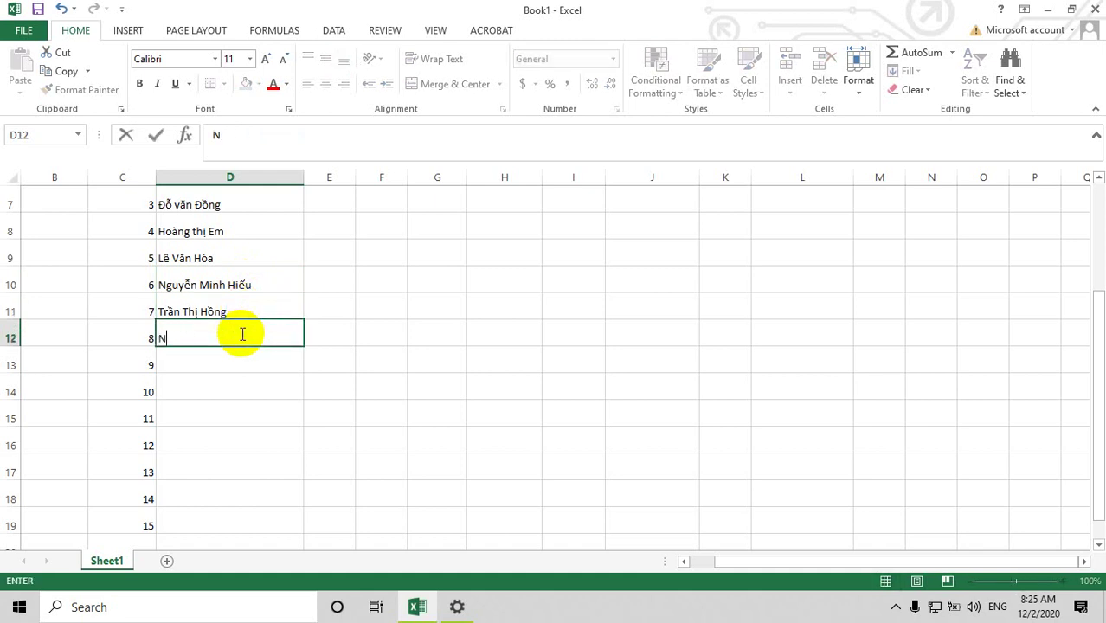
pyautogui.write('g')
pyautogui.write('uyeễn Thị')
pyautogui.press('BackSpace')
pyautogui.write('anh')
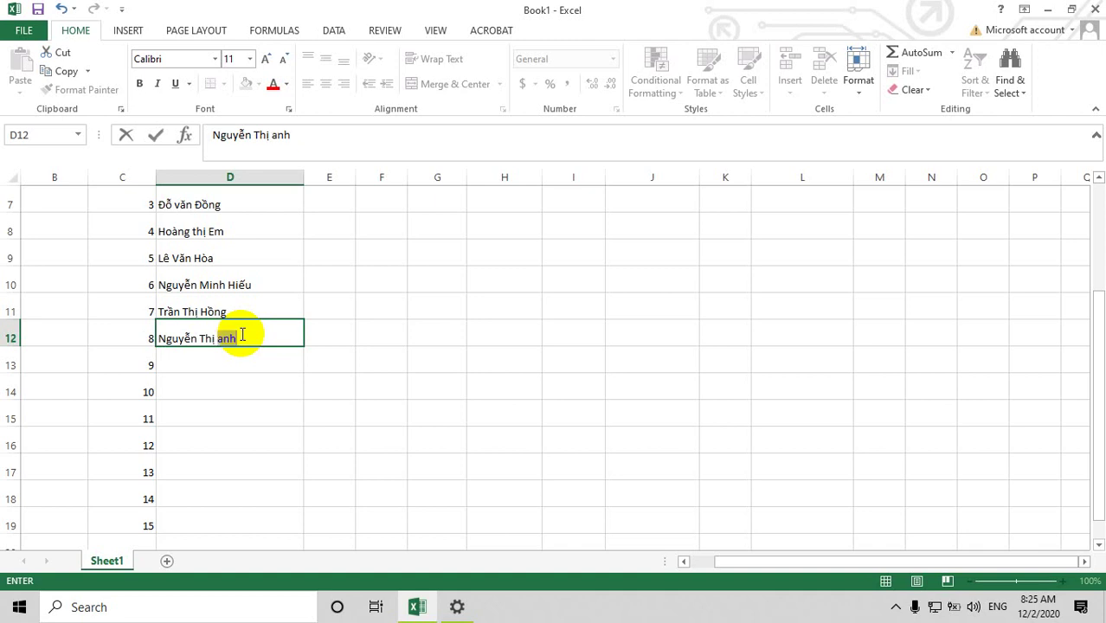
pyautogui.write('Hoa')
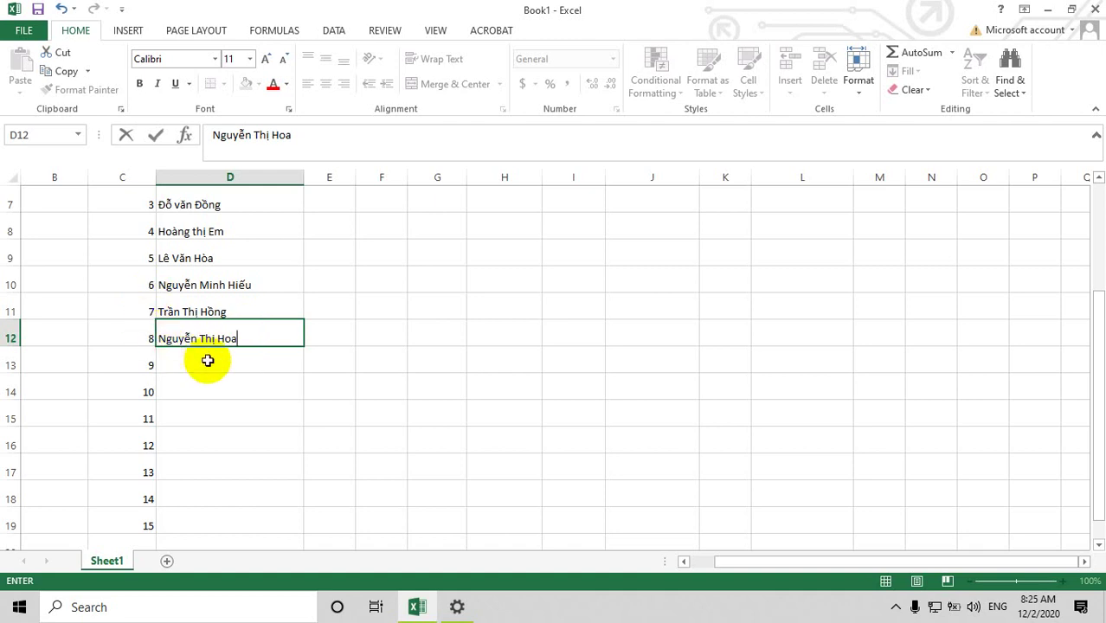
pyautogui.click(207, 361)
# Step: Enter the full names of students 9–12 in D13 through D16, rejecting wrong AutoComplete
pyautogui.write('NguyeễnVăn Hoàn')
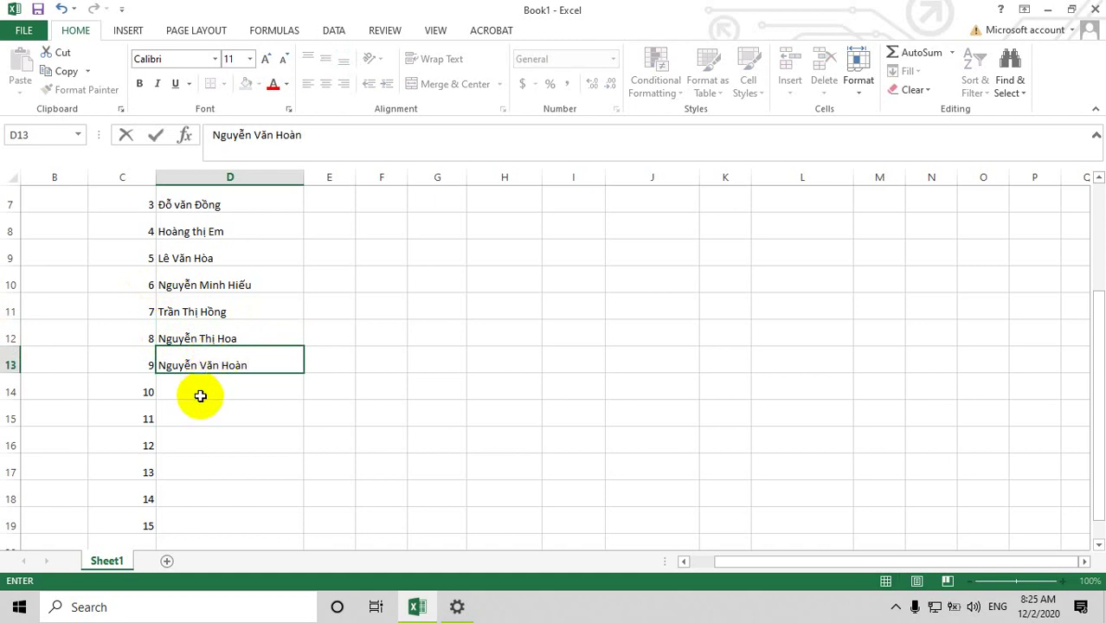
pyautogui.click(201, 396)
pyautogui.write('Đ')
pyautogui.write('ỗ')
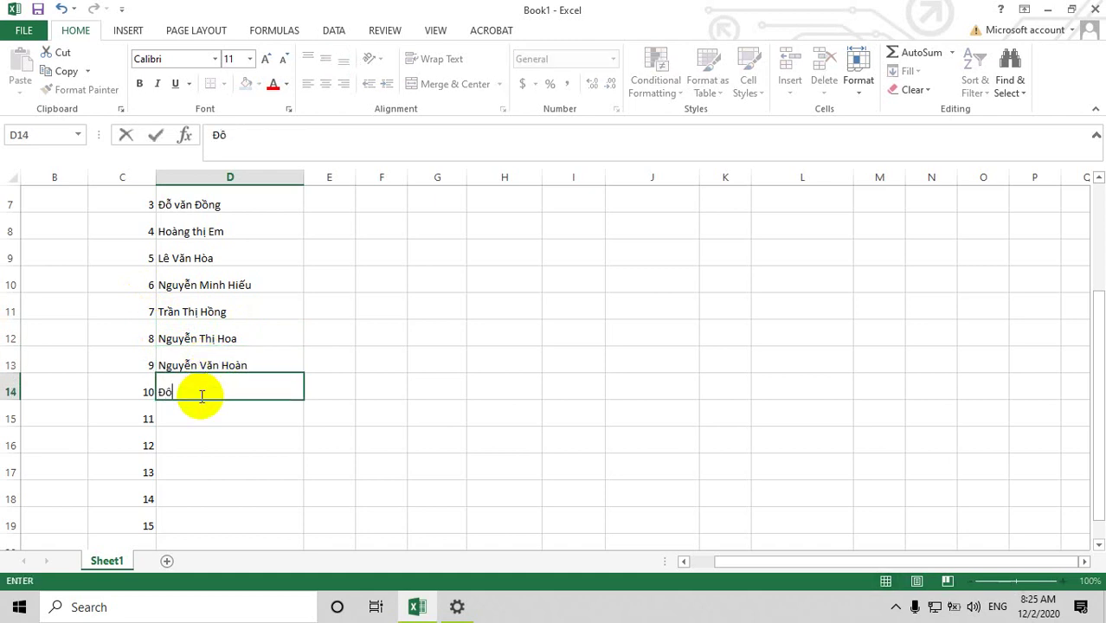
pyautogui.write(' Vaăn')
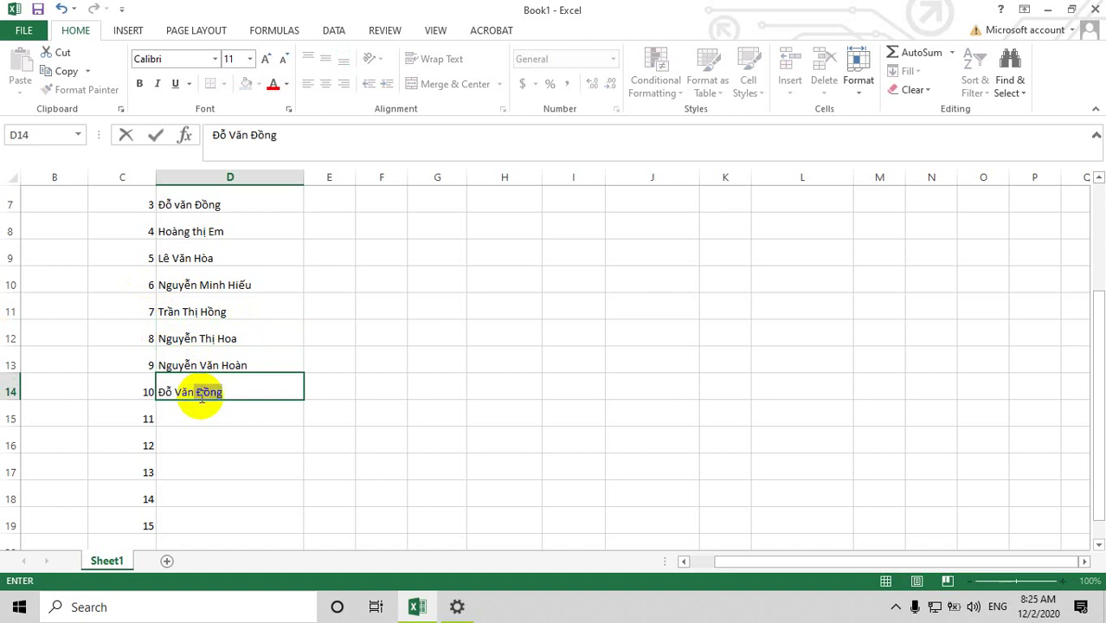
pyautogui.press('BackSpace')
pyautogui.press('BackSpace')
pyautogui.press('BackSpace')
pyautogui.press('BackSpace')
pyautogui.write('Hanh')
pyautogui.click(201, 414)
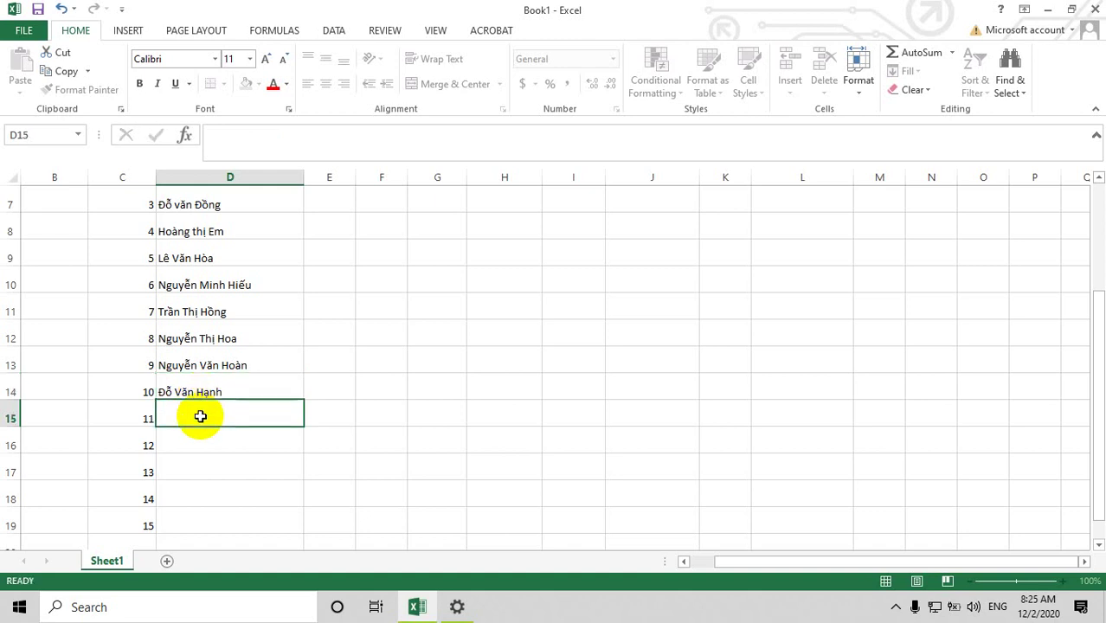
pyautogui.write('NG')
pyautogui.press('BackSpace')
pyautogui.write('guyên')
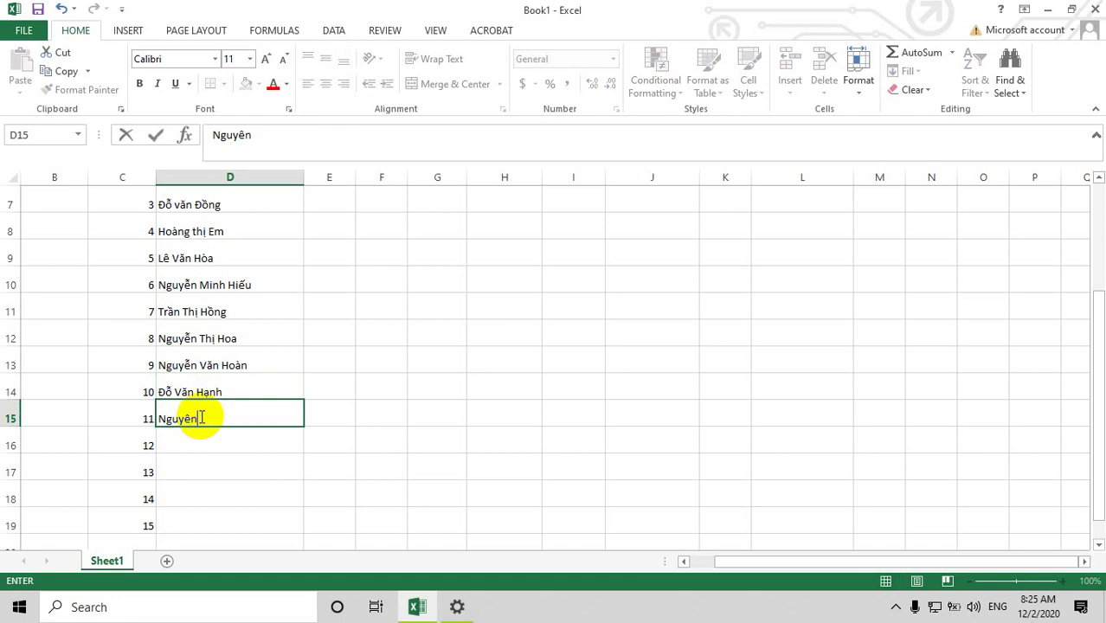
pyautogui.write(' Văn long')
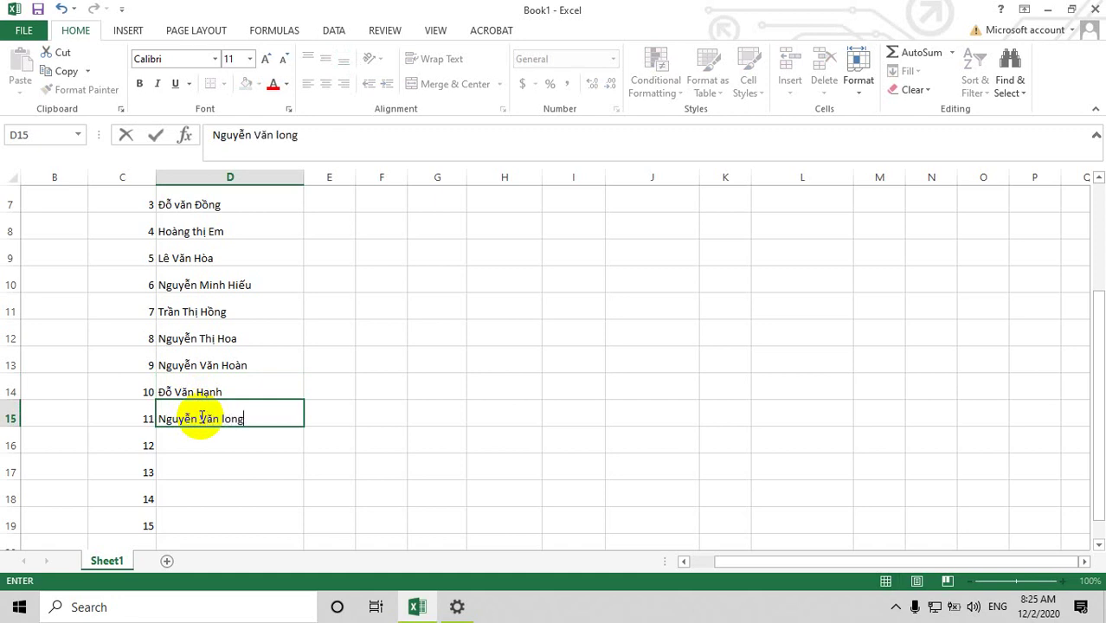
pyautogui.click(234, 450)
pyautogui.write('NguyênTh')
pyautogui.write('Lan')
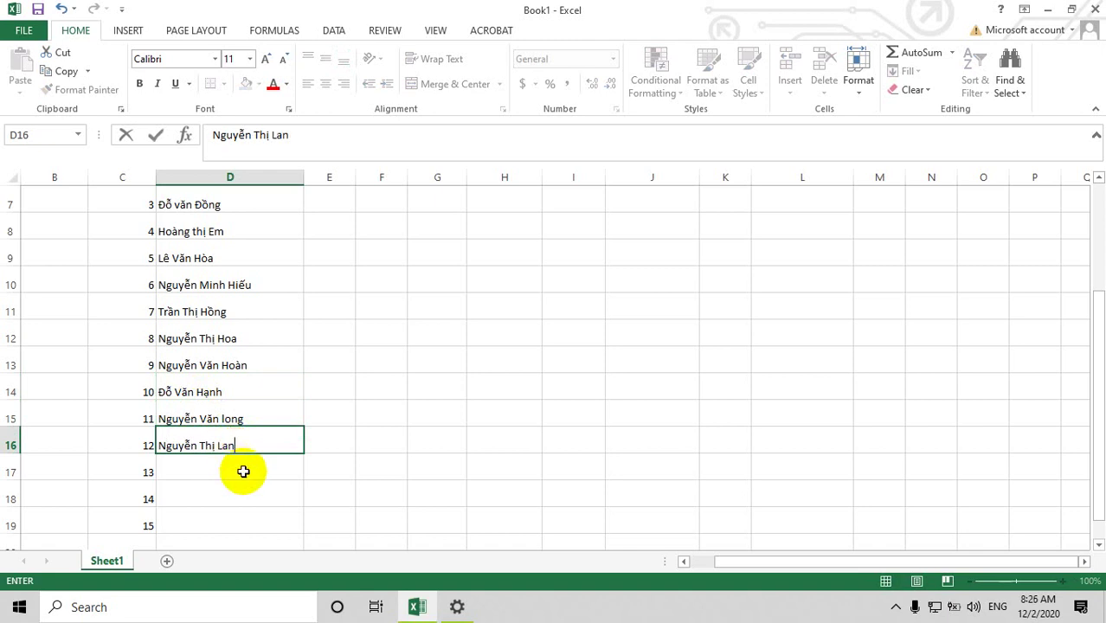
pyautogui.click(242, 469)
pyautogui.scroll(-2, 247, 429)
# Step: Type the full names of students 13–15 into D17, D18 and D19
pyautogui.write('Nguyeenx ')
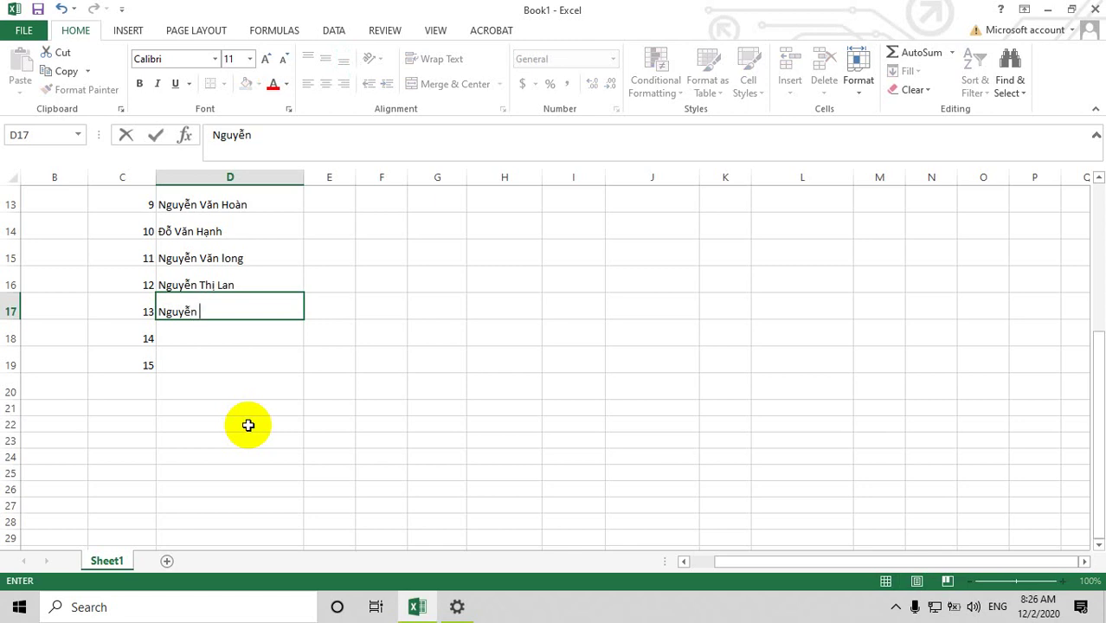
pyautogui.write('Anh Li')
pyautogui.write('nh')
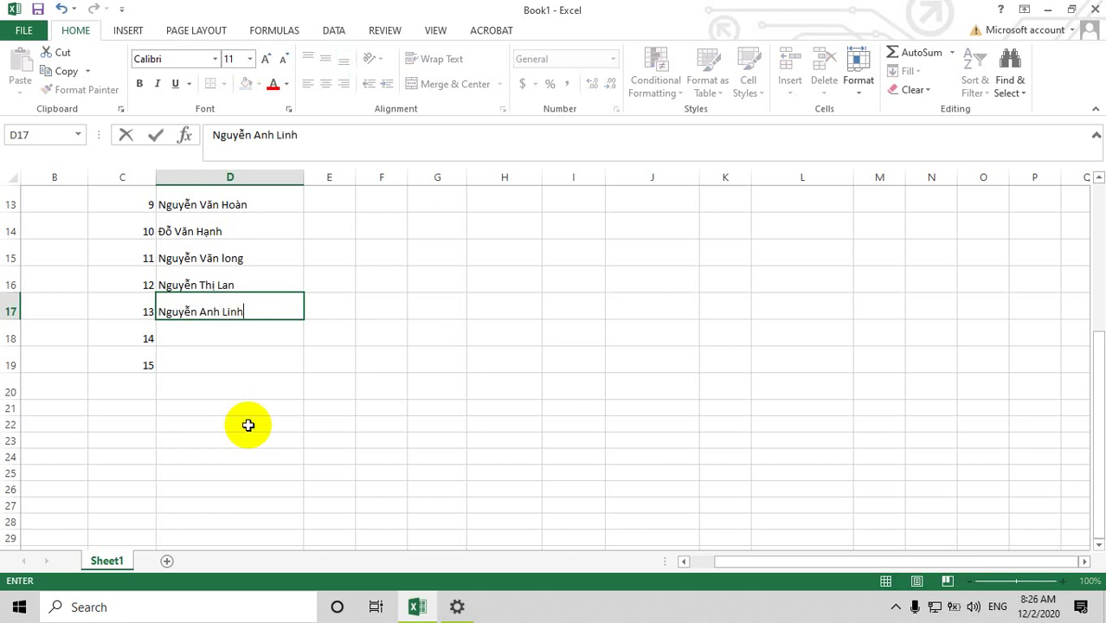
pyautogui.click(231, 338)
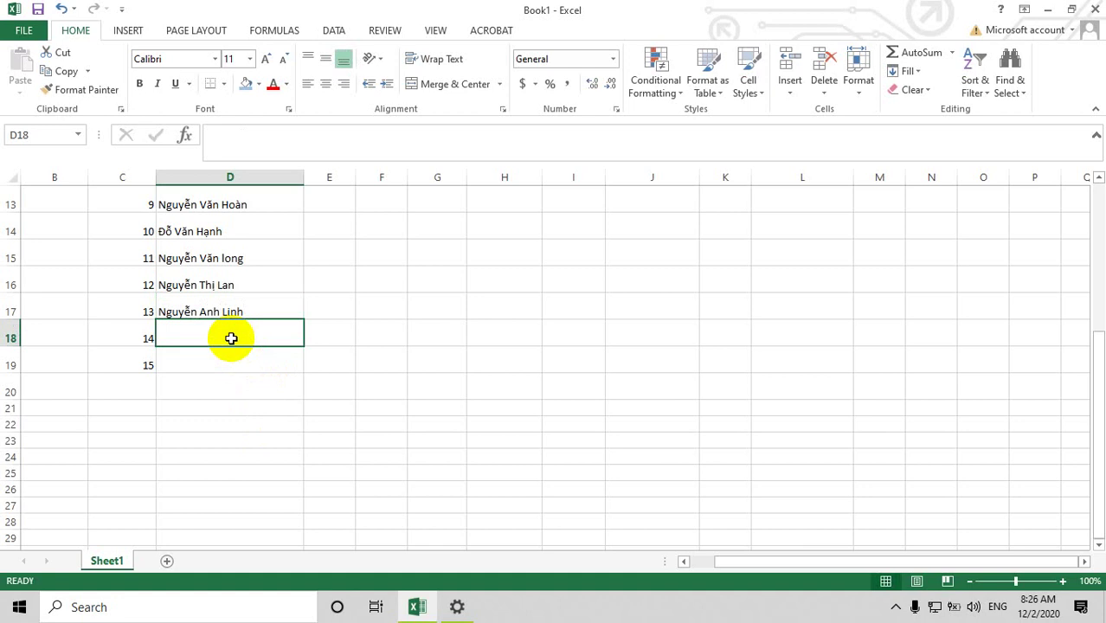
pyautogui.write('Hoàng')
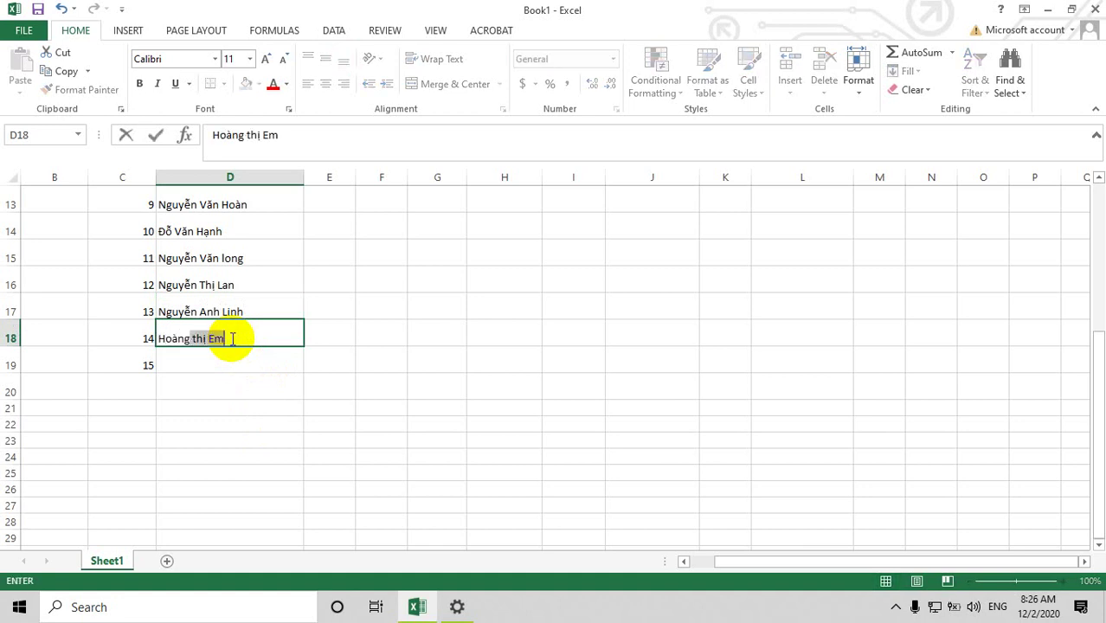
pyautogui.write(' Vaăn')
pyautogui.write('Sang')
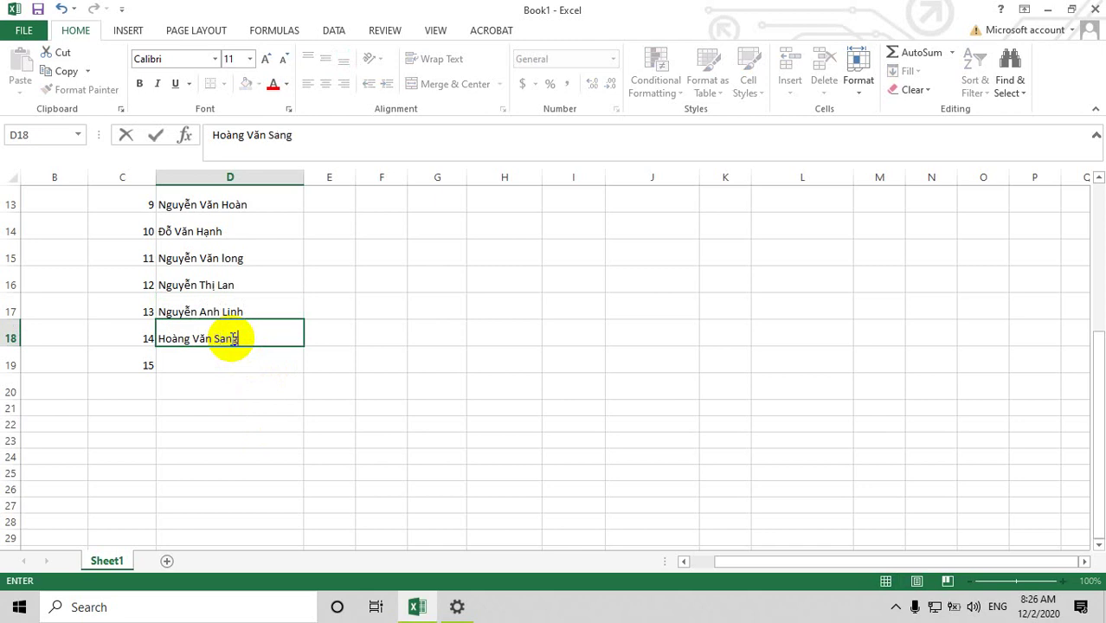
pyautogui.click(236, 360)
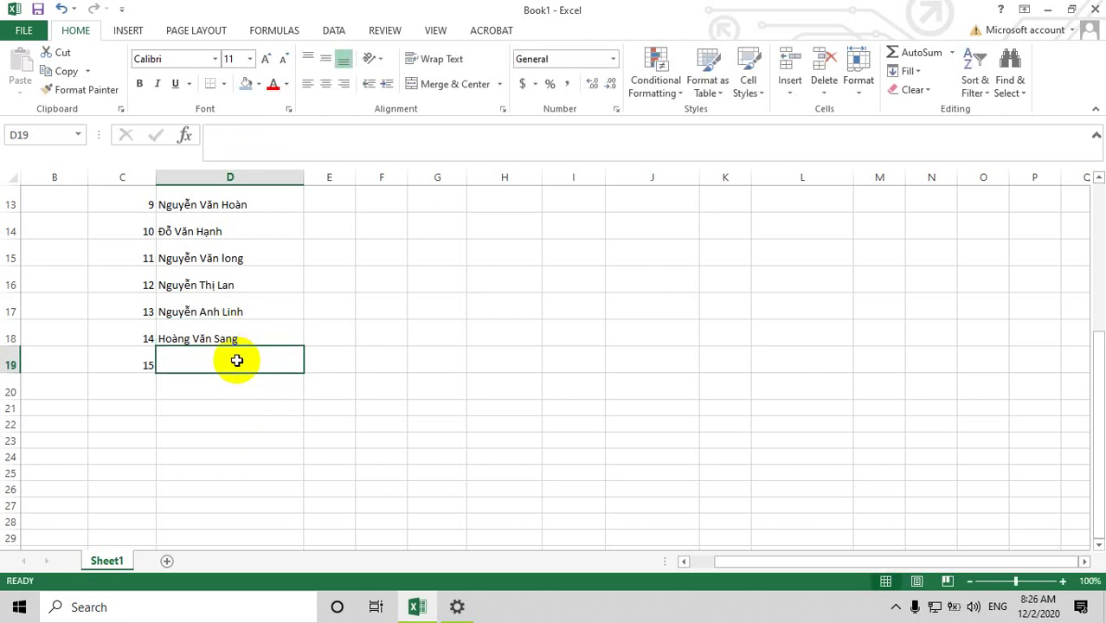
pyautogui.write('Ng')
pyautogui.write('uyeen')
pyautogui.write(' Thị')
pyautogui.write('Sinh')
# Step: Centre the student names in D5:D16 horizontally
pyautogui.scroll(3, 272, 359)
pyautogui.scroll(1, 275, 360)
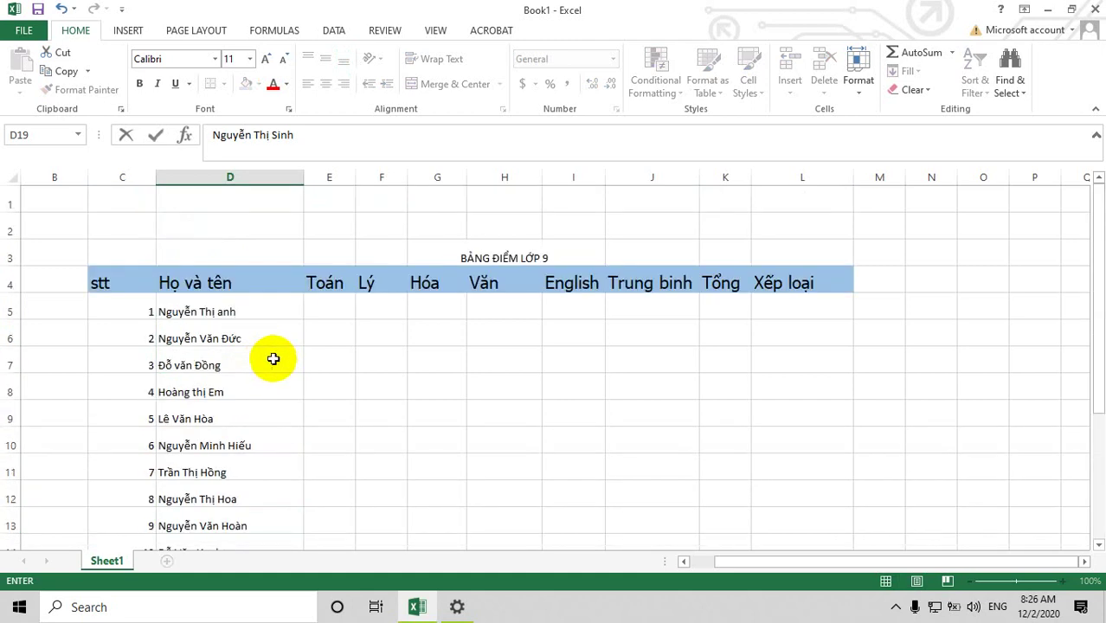
pyautogui.scroll(-2, 276, 360)
pyautogui.scroll(2, 246, 362)
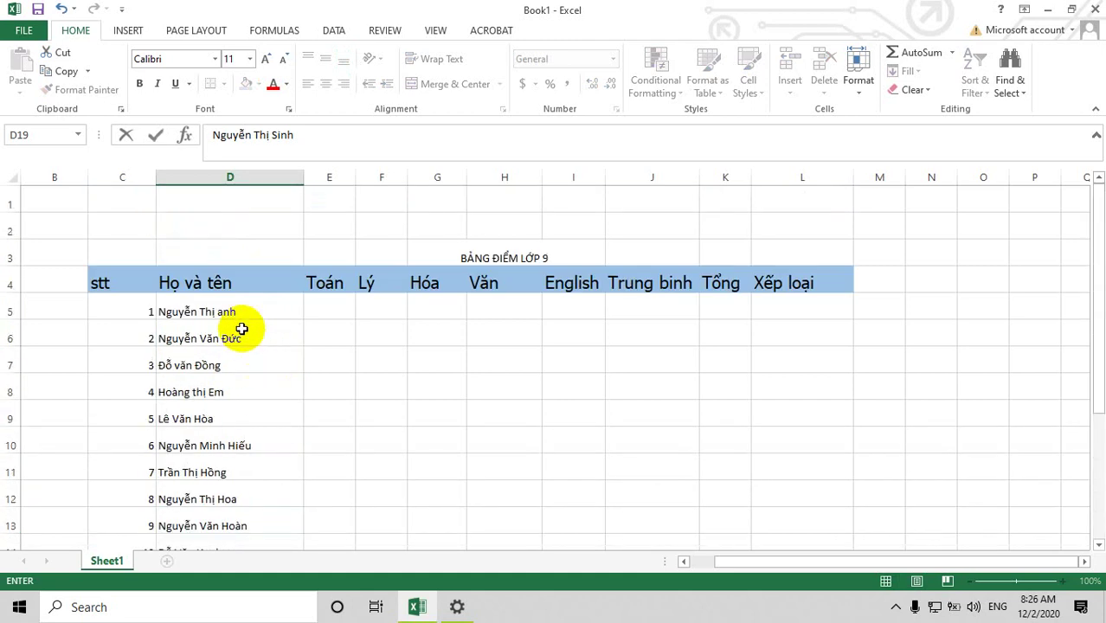
pyautogui.click(165, 314)
pyautogui.scroll(-1, 212, 346)
pyautogui.moveTo(162, 231); pyautogui.dragTo(234, 525)
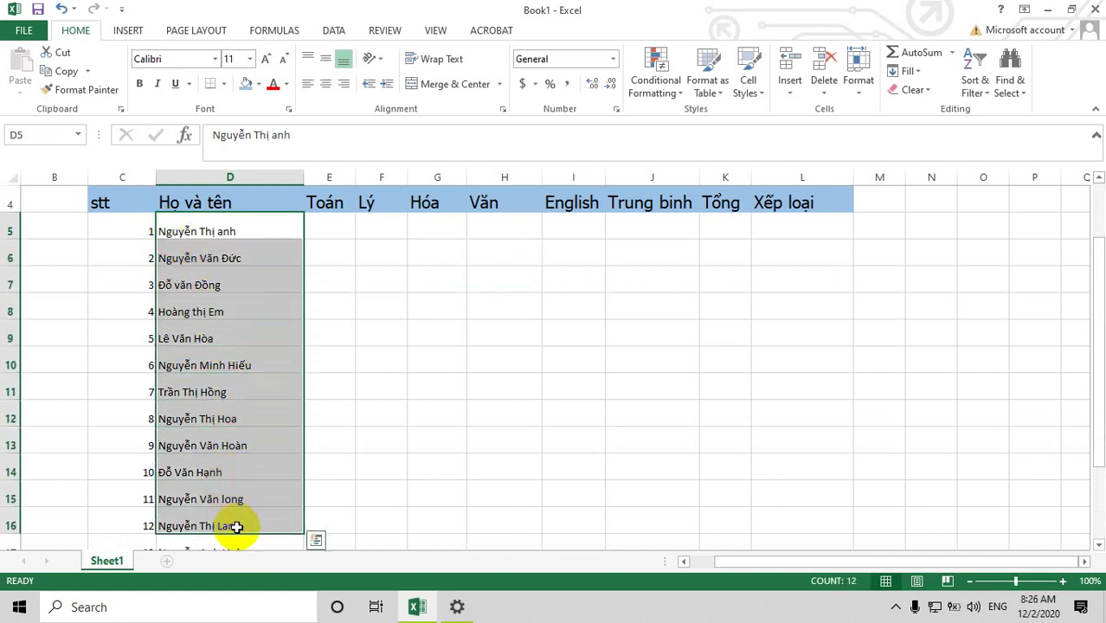
pyautogui.click(326, 84)
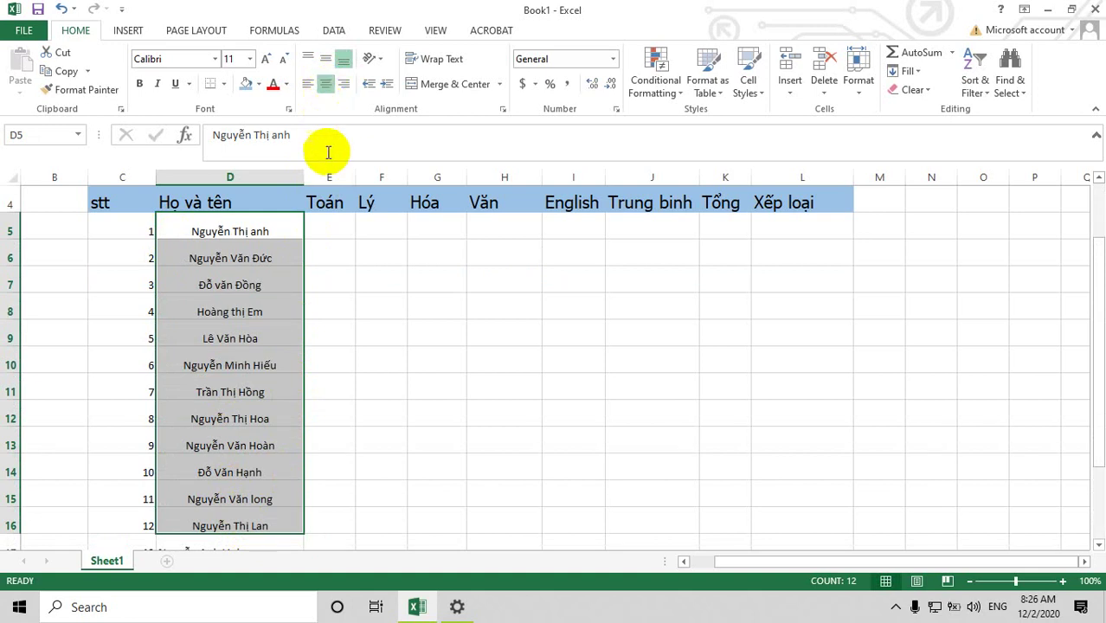
pyautogui.scroll(1, 313, 288)
pyautogui.click(332, 310)
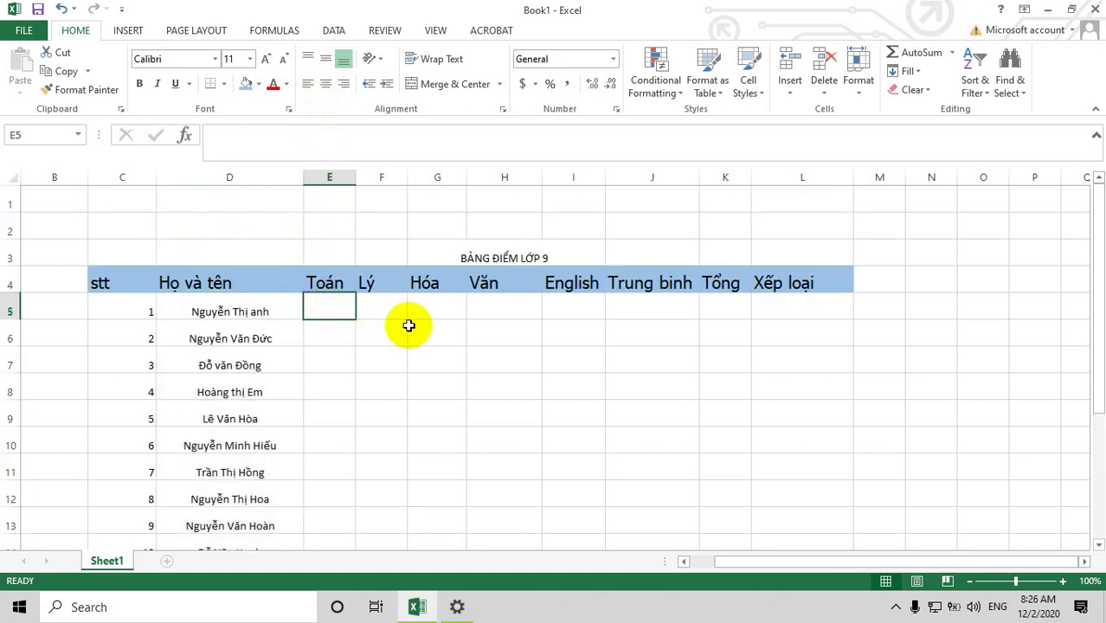
pyautogui.scroll(-2, 437, 328)
pyautogui.scroll(1, 440, 327)
pyautogui.scroll(1, 441, 327)
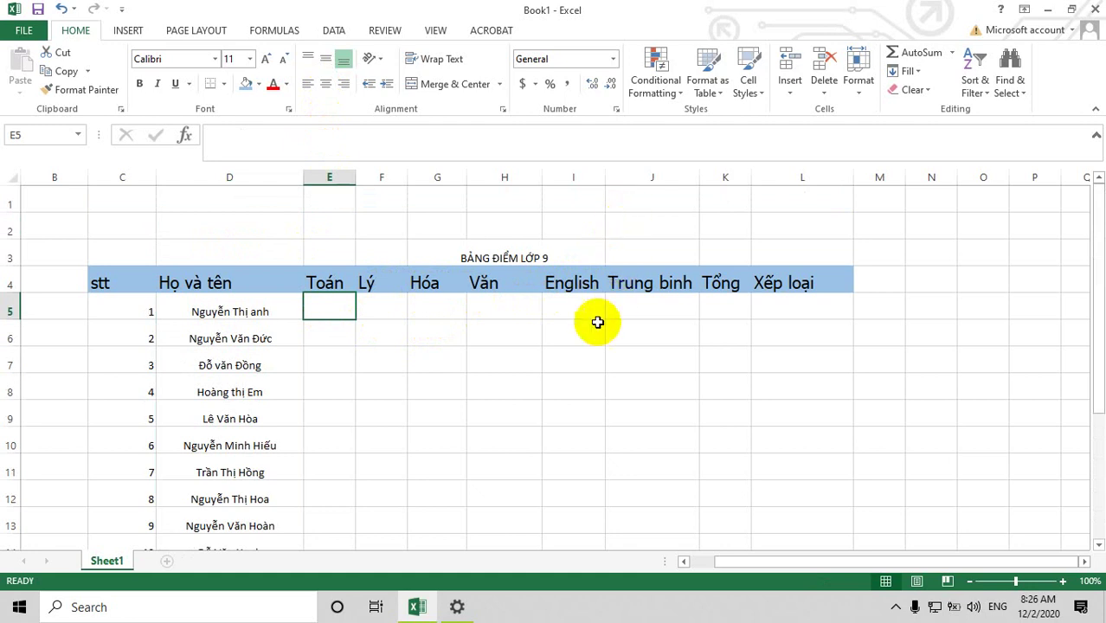
# Step: Widen column I, then enter Toán scores 6, 8, 6, 9, 7, 8, 7, 6 down column E
pyautogui.moveTo(606, 181); pyautogui.dragTo(620, 178)
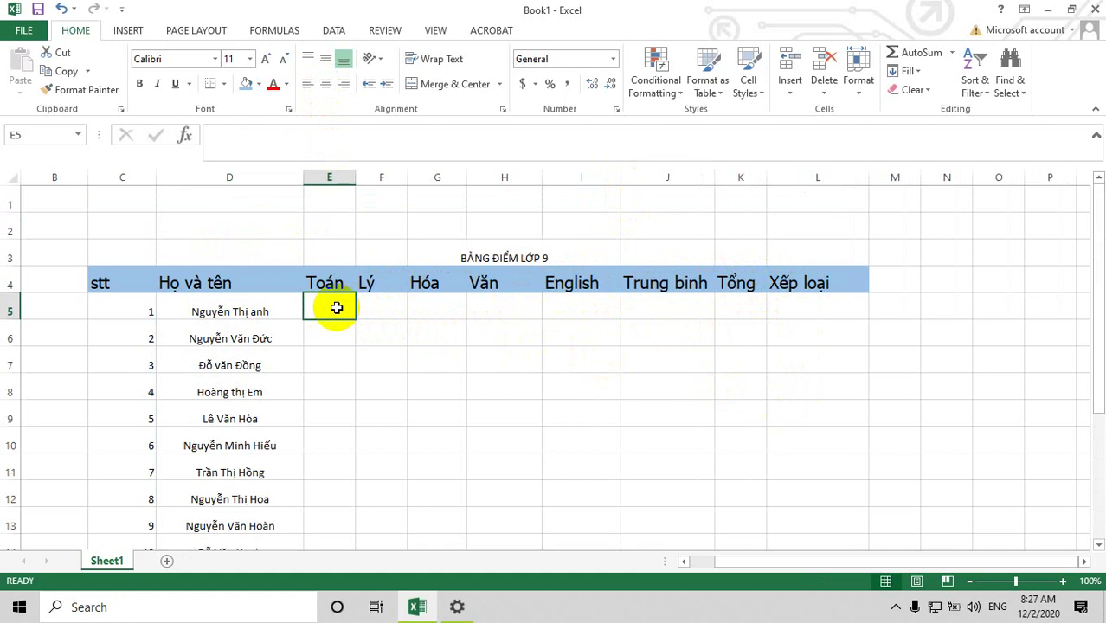
pyautogui.write('6')
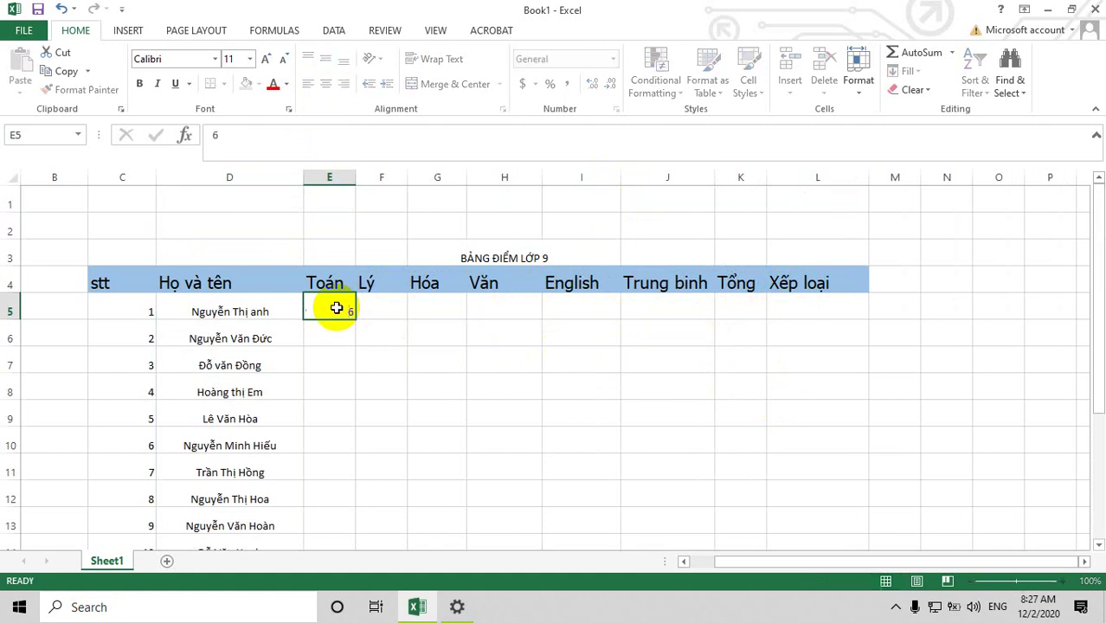
pyautogui.press('Return')
pyautogui.write('7')
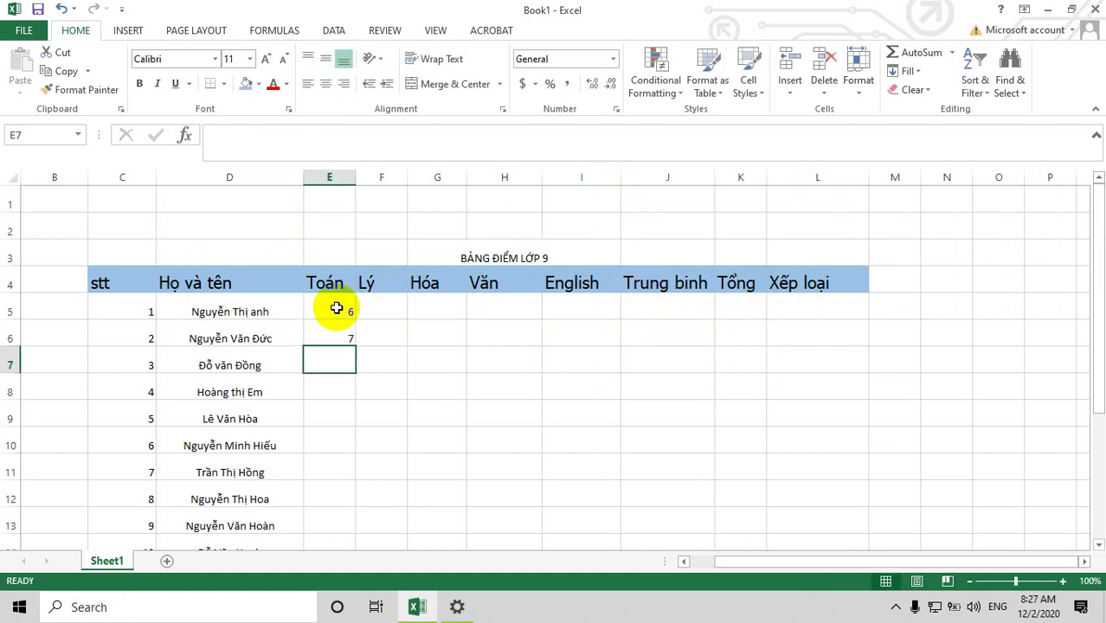
pyautogui.write('8')
pyautogui.press('Return')
pyautogui.write('6')
pyautogui.press('Return')
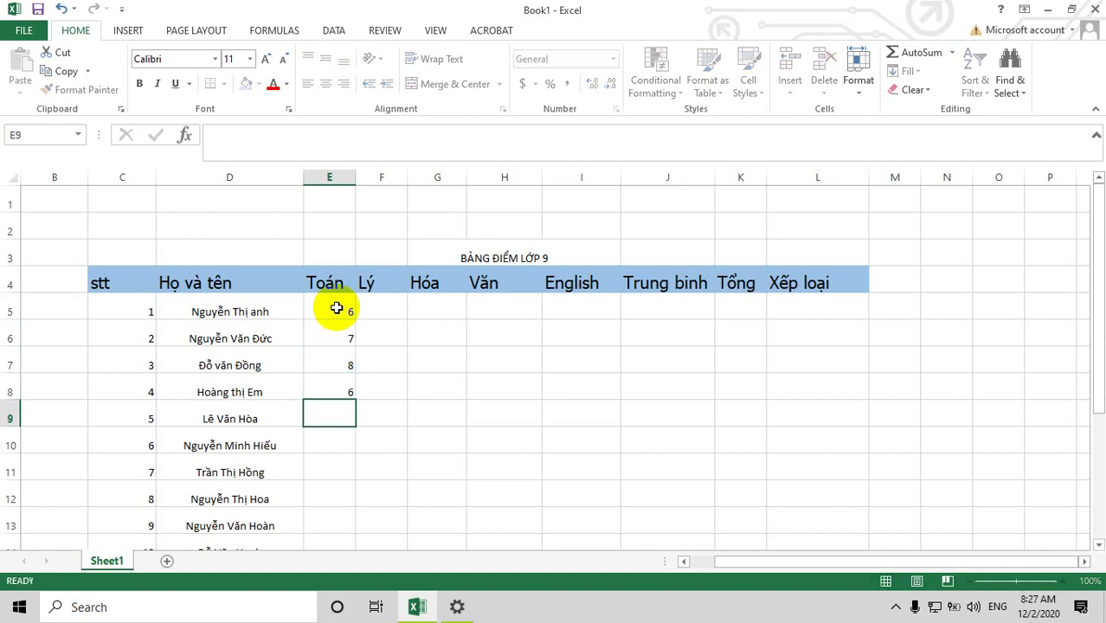
pyautogui.write('9')
pyautogui.press('Return')
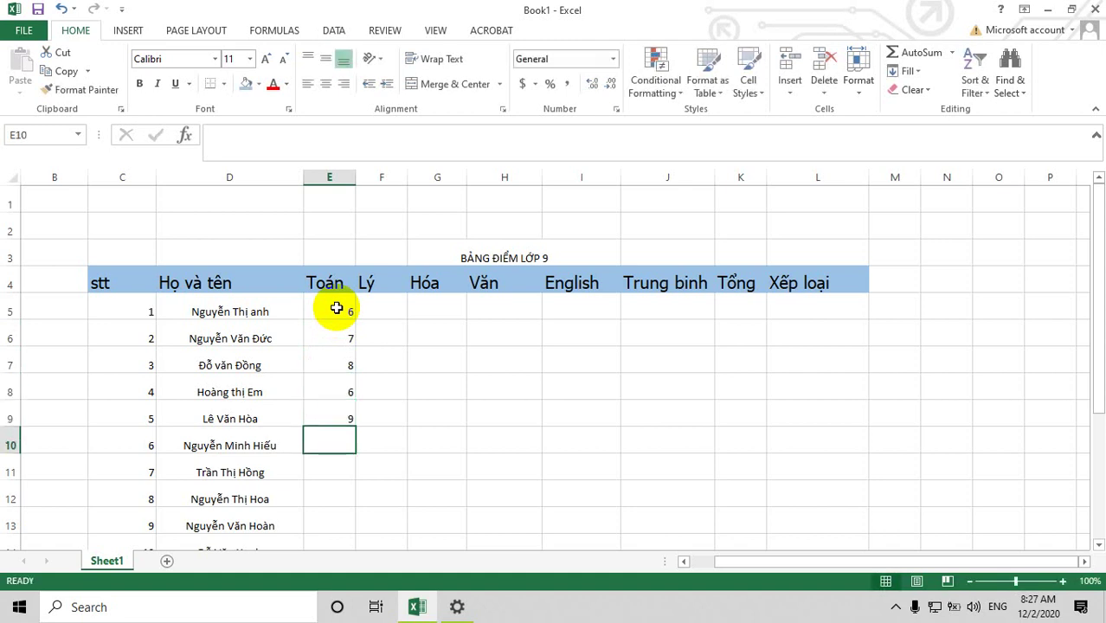
pyautogui.write('7')
pyautogui.press('Return')
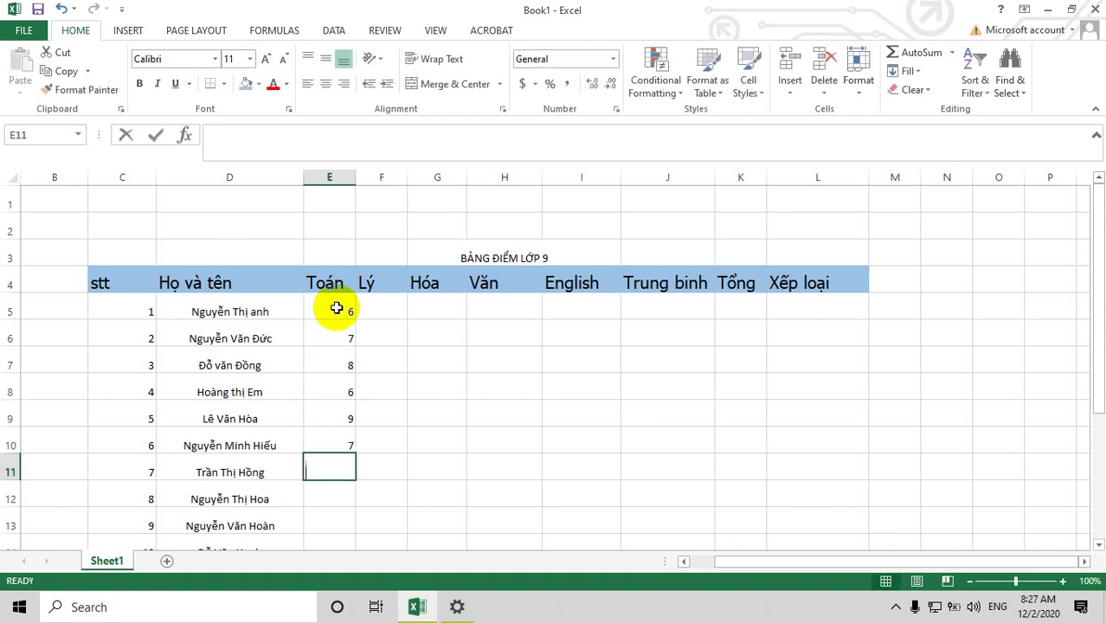
pyautogui.write('8')
pyautogui.press('Return')
pyautogui.write('7')
pyautogui.press('Return')
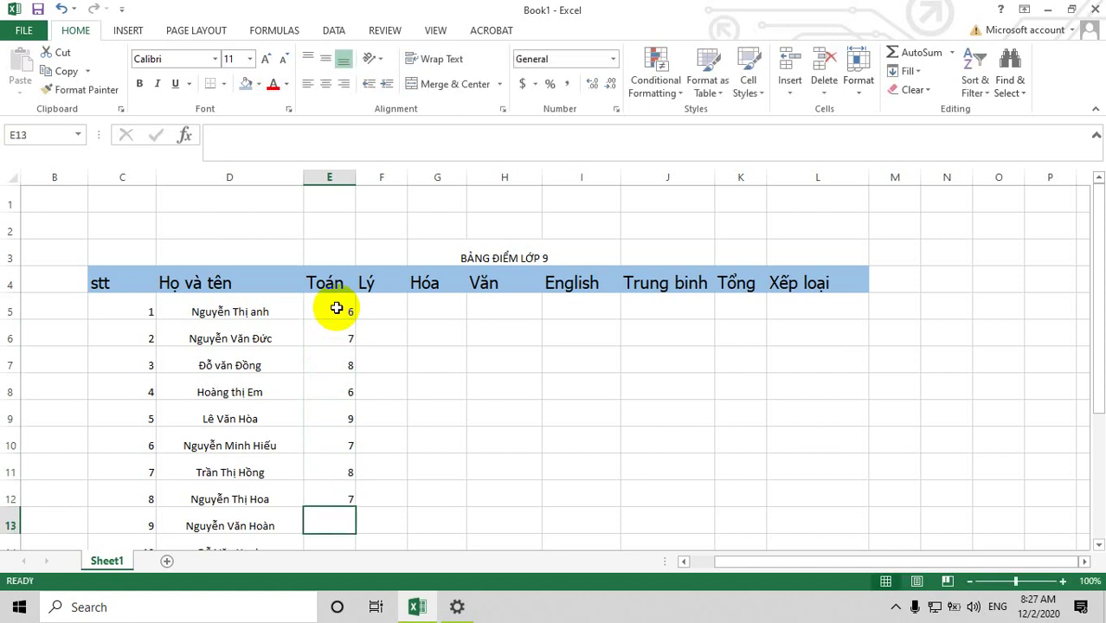
pyautogui.write('6')
pyautogui.press('Return')
# Step: Enter the remaining Toán scores 7, 8, 7, 6, 7, 6 down to E19
pyautogui.write('7')
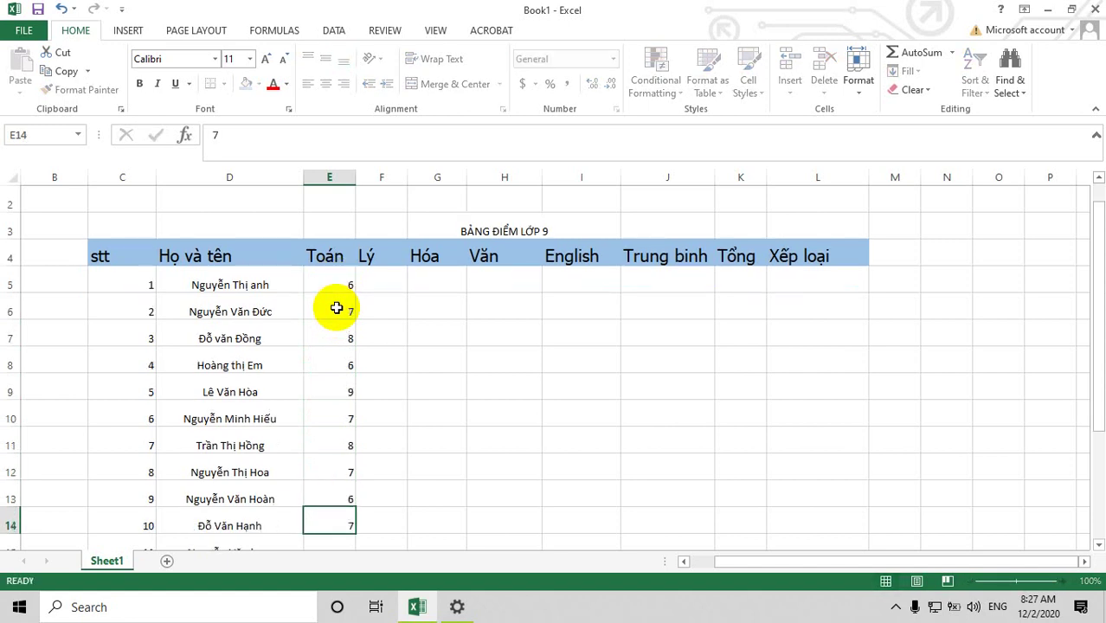
pyautogui.press('Return')
pyautogui.write('8')
pyautogui.press('Return')
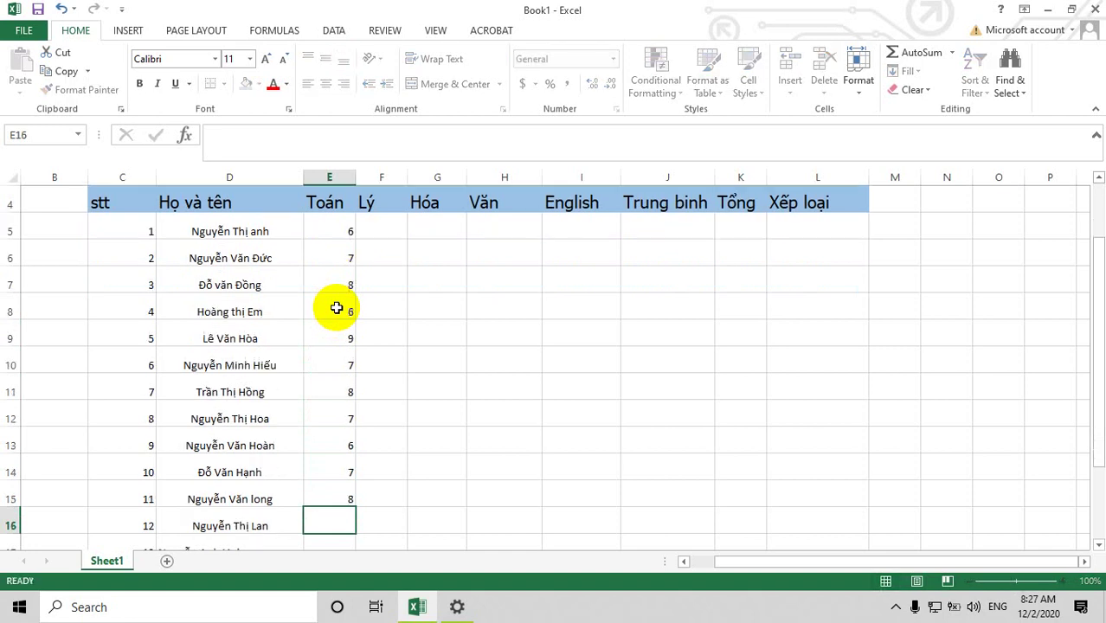
pyautogui.write('7')
pyautogui.press('Return')
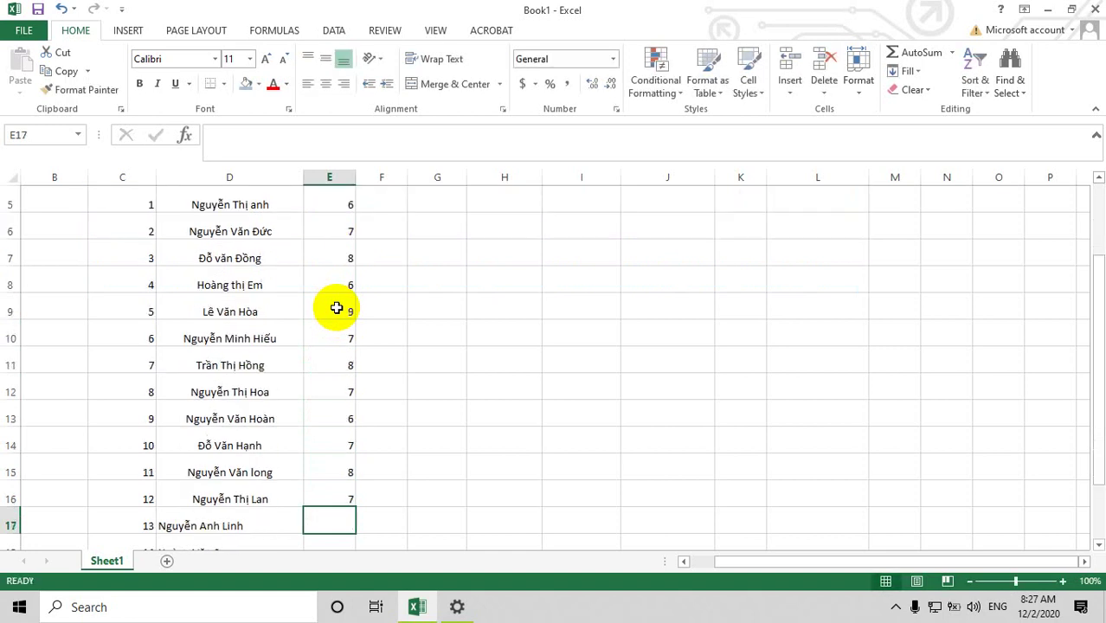
pyautogui.write('6')
pyautogui.press('Return')
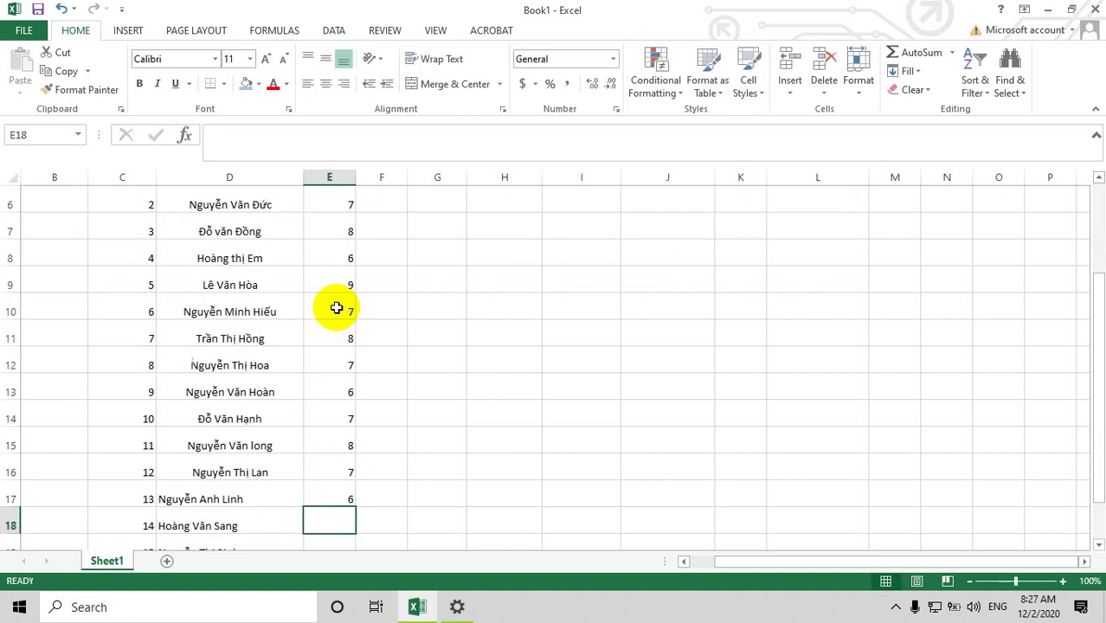
pyautogui.press('Return')
pyautogui.press('Up')
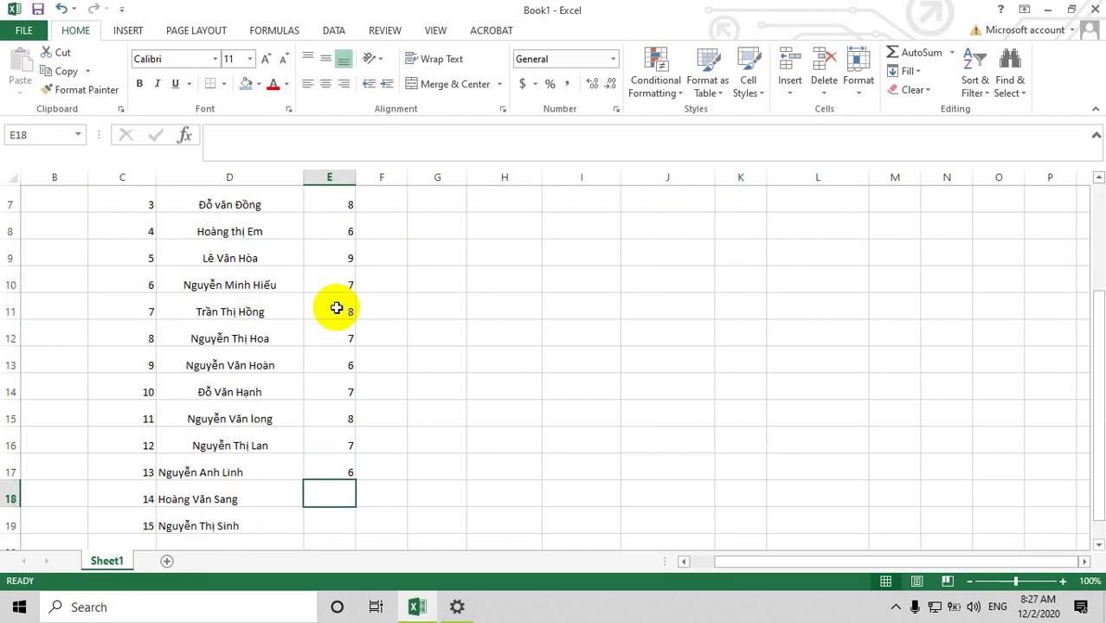
pyautogui.write('7')
pyautogui.press('Return')
pyautogui.write('6')
pyautogui.press('Return')
pyautogui.scroll(3, 406, 312)
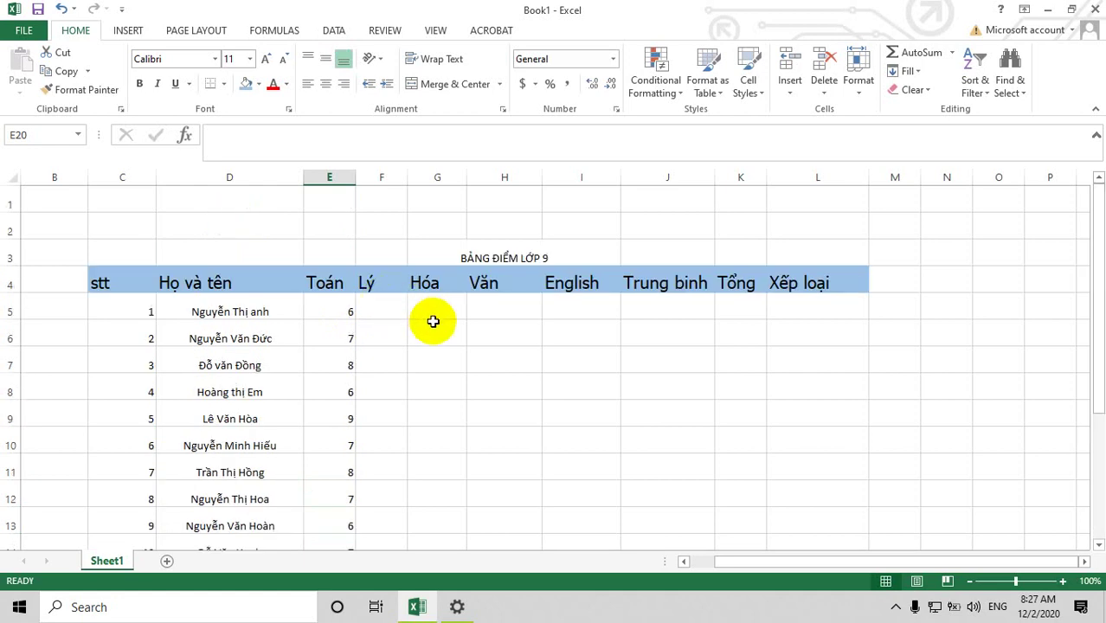
# Step: Centre the Toán scores in column E
pyautogui.click(390, 312)
pyautogui.moveTo(334, 308)
pyautogui.mouseDown()
pyautogui.moveTo(361, 524)
pyautogui.moveTo(353, 530)
pyautogui.mouseUp()
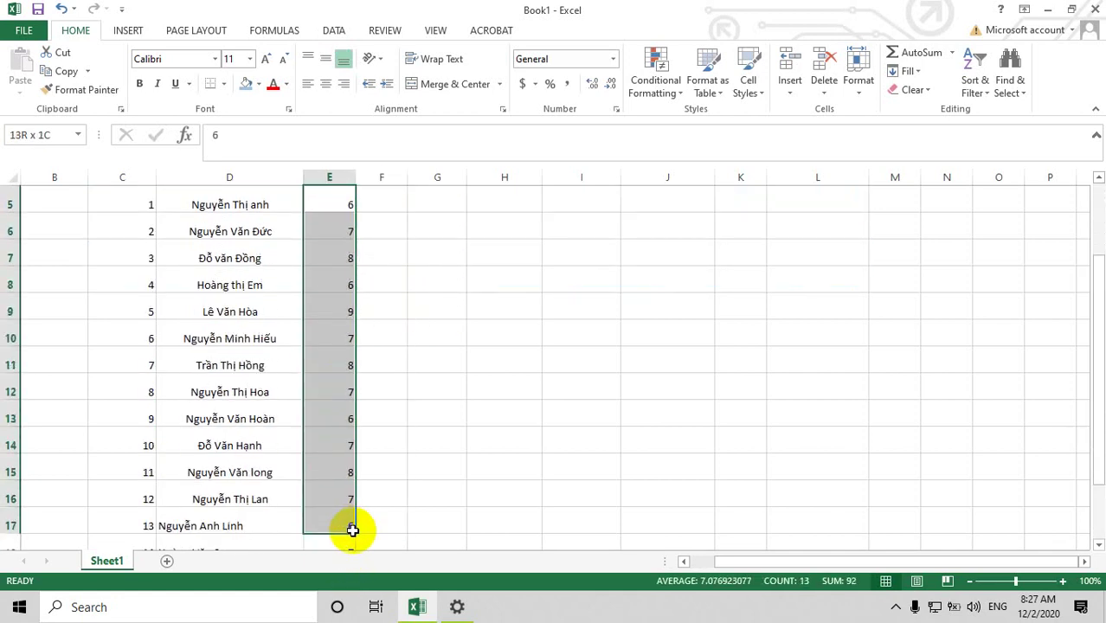
pyautogui.click(325, 84)
pyautogui.scroll(2, 424, 321)
# Step: Set the score area E5:L19 to font size 12
pyautogui.click(381, 312)
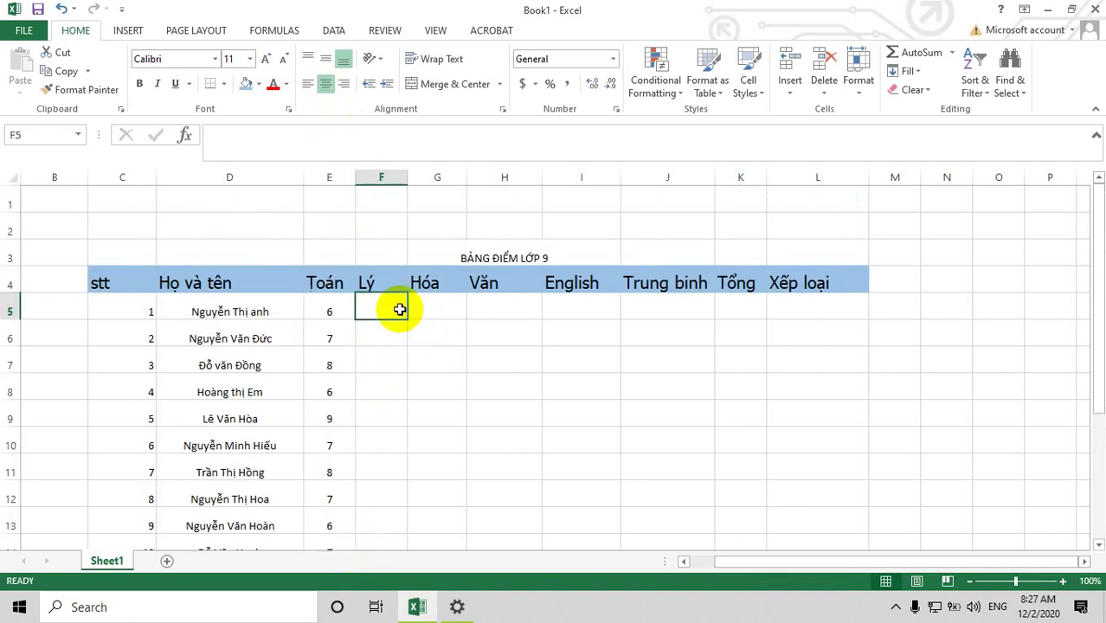
pyautogui.scroll(-2, 422, 372)
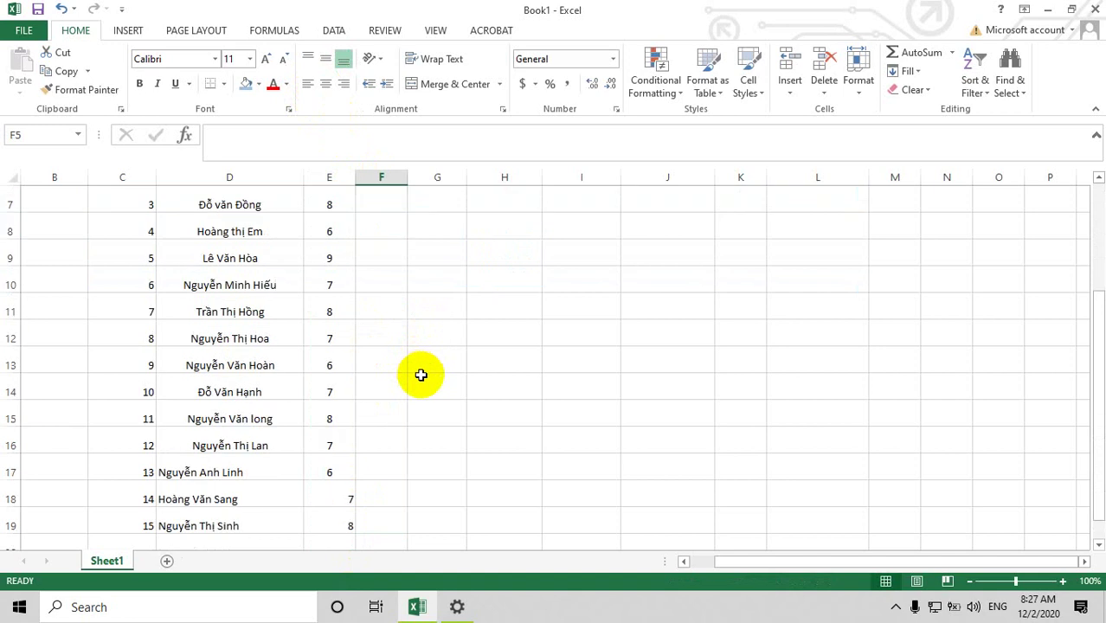
pyautogui.scroll(2, 412, 316)
pyautogui.scroll(-1, 402, 321)
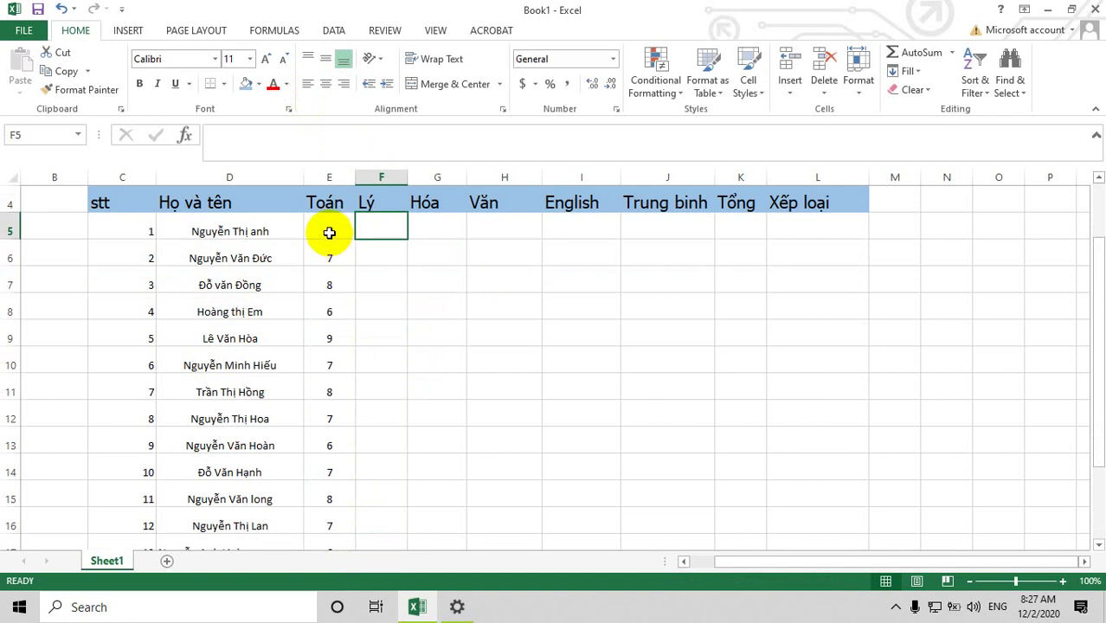
pyautogui.moveTo(329, 232)
pyautogui.mouseDown()
pyautogui.moveTo(734, 521)
pyautogui.moveTo(826, 513)
pyautogui.moveTo(824, 502)
pyautogui.mouseUp()
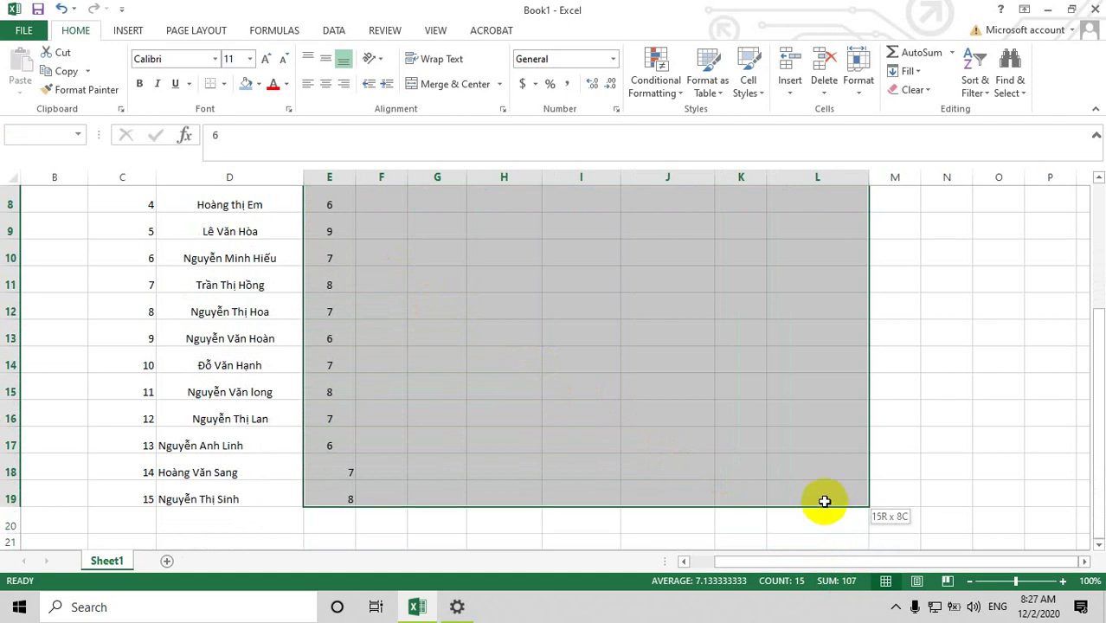
pyautogui.click(249, 59)
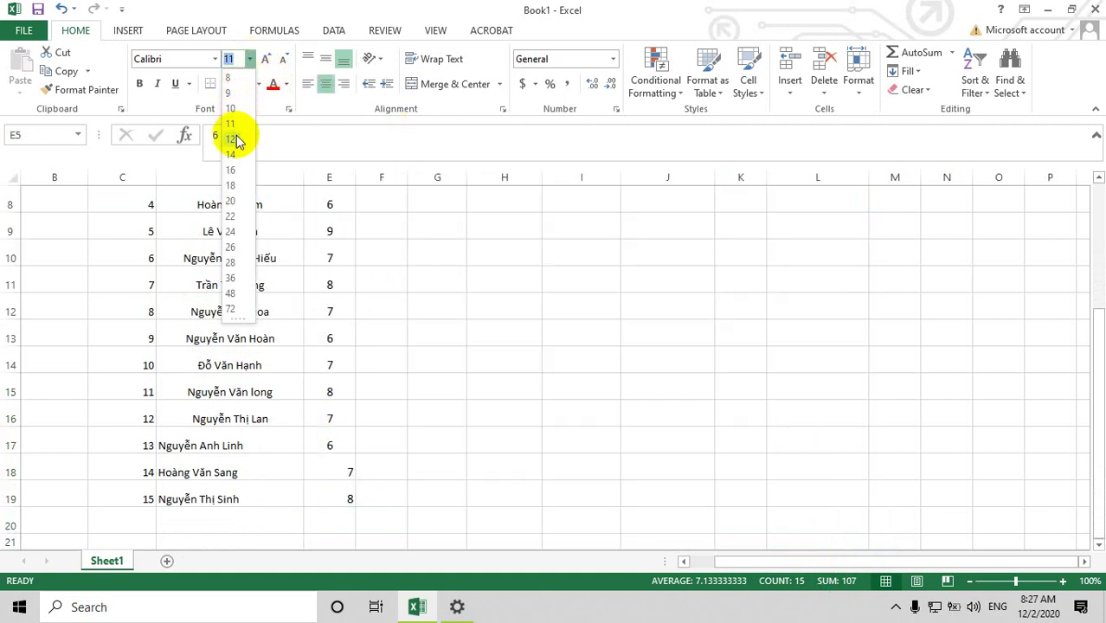
pyautogui.click(230, 138)
pyautogui.scroll(3, 308, 226)
pyautogui.click(379, 309)
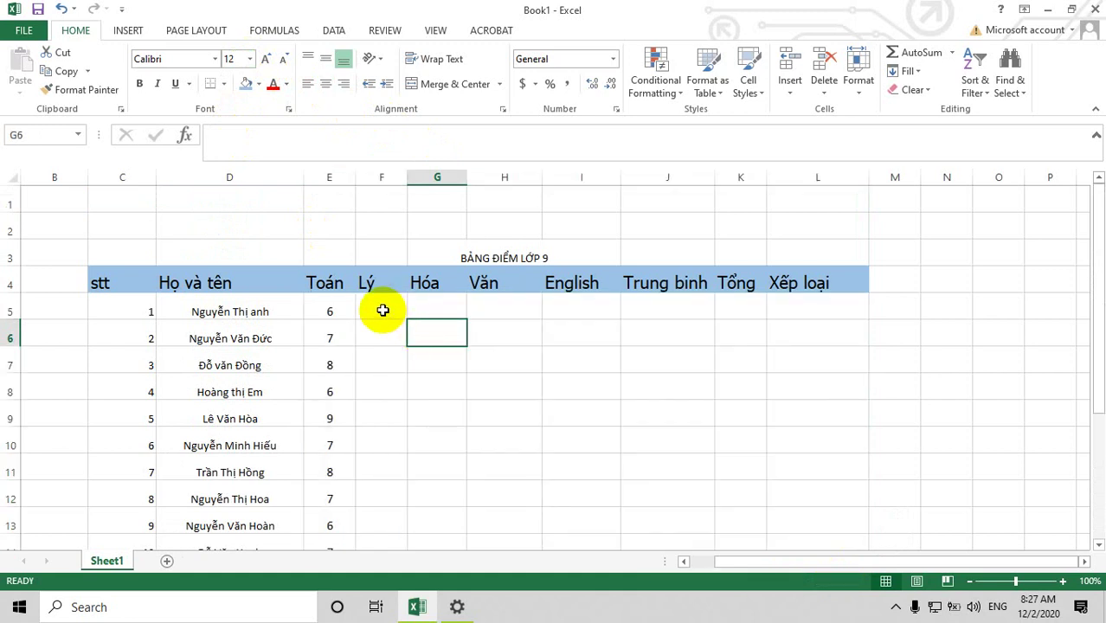
pyautogui.scroll(-1, 386, 311)
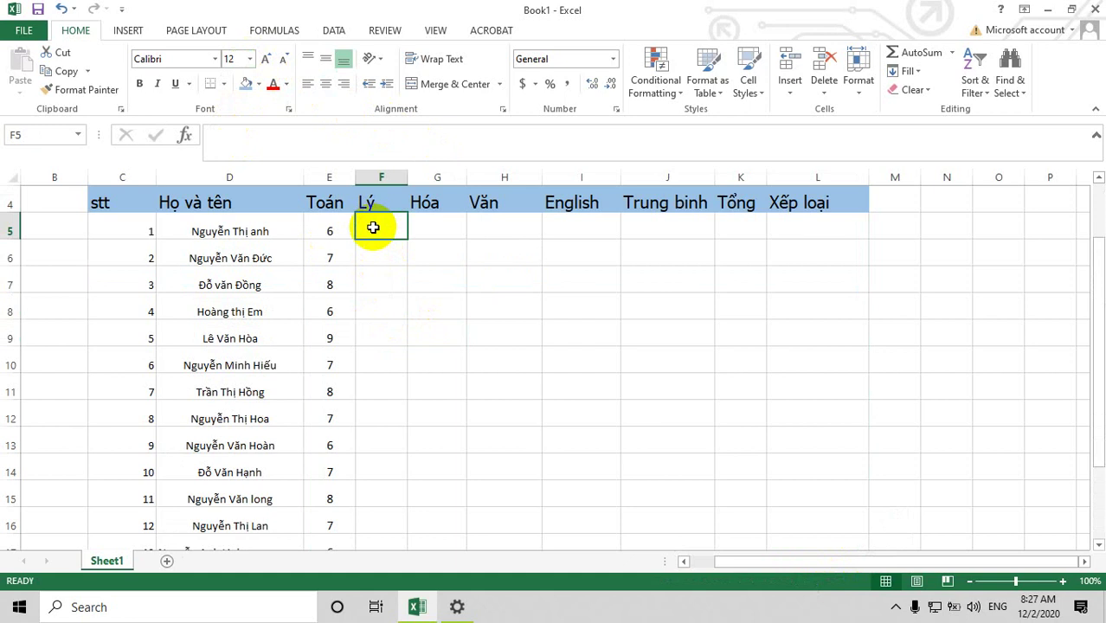
# Step: Enter Lý scores 9, 6, 4, 3, 7, 8, 7, 7 into F5:F12
pyautogui.write('9')
pyautogui.press('Return')
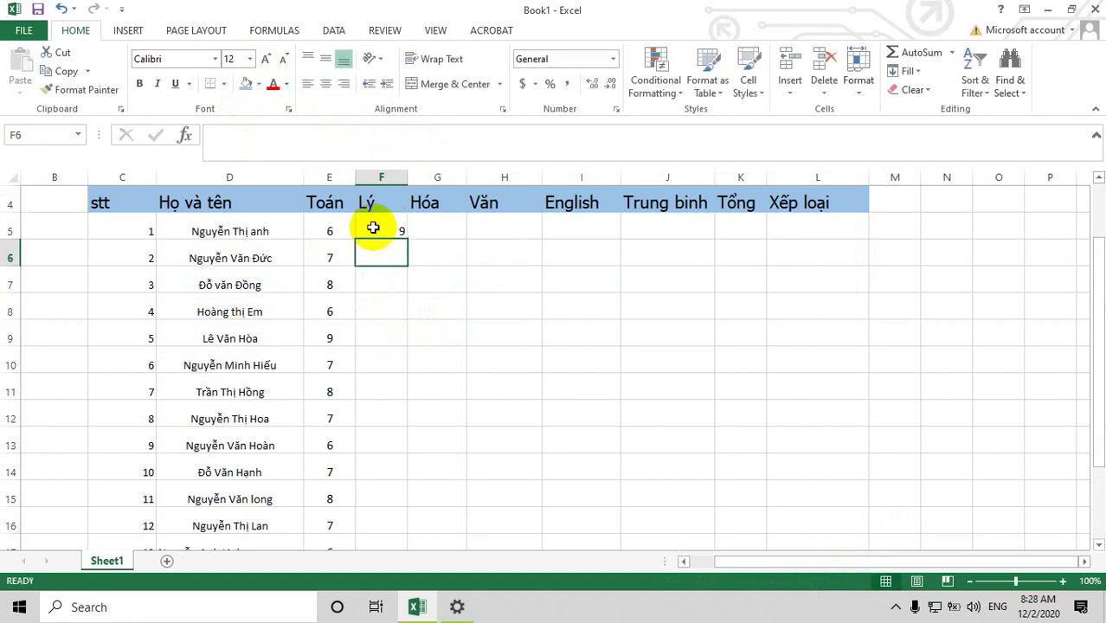
pyautogui.write('6')
pyautogui.press('Return')
pyautogui.write('4')
pyautogui.press('Return')
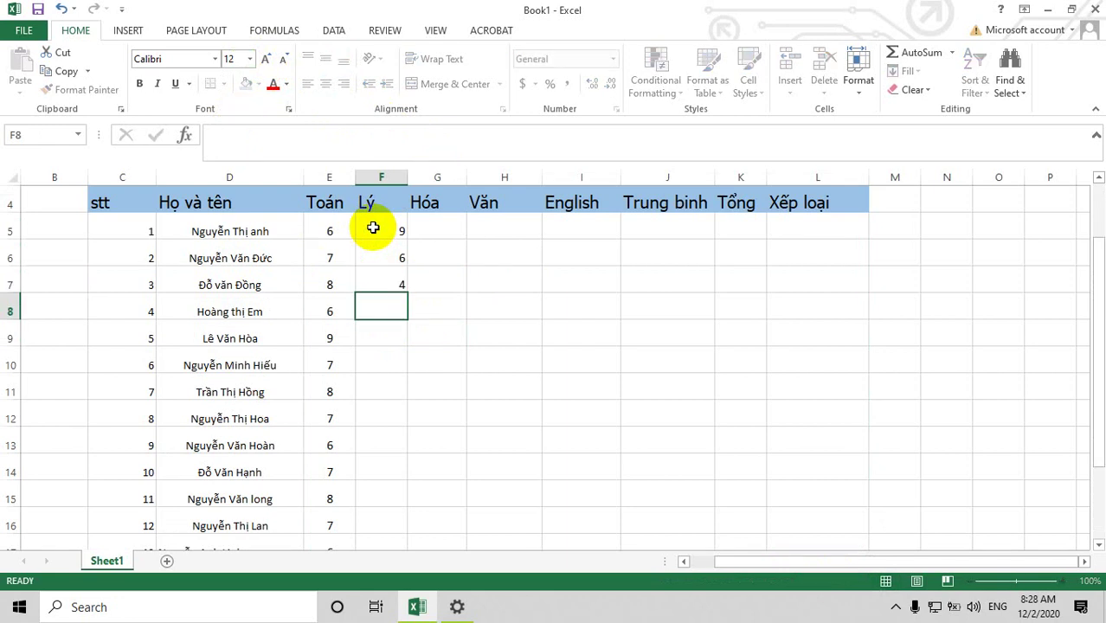
pyautogui.write('3')
pyautogui.press('Return')
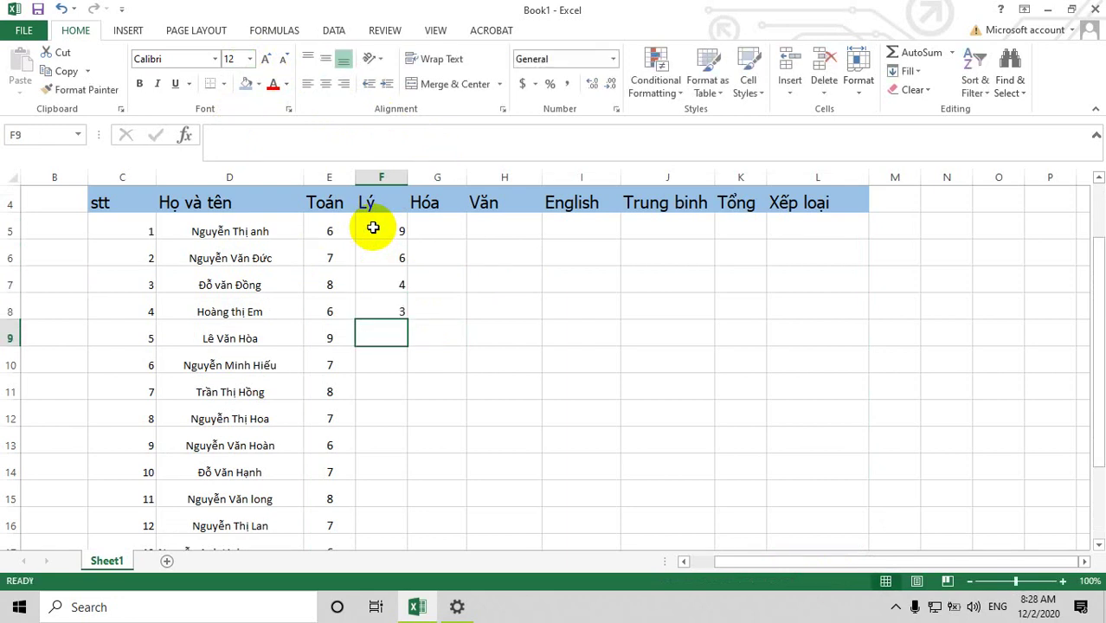
pyautogui.write('7')
pyautogui.press('Return')
pyautogui.write('8')
pyautogui.press('Return')
pyautogui.write('7')
pyautogui.press('Return')
pyautogui.write('7')
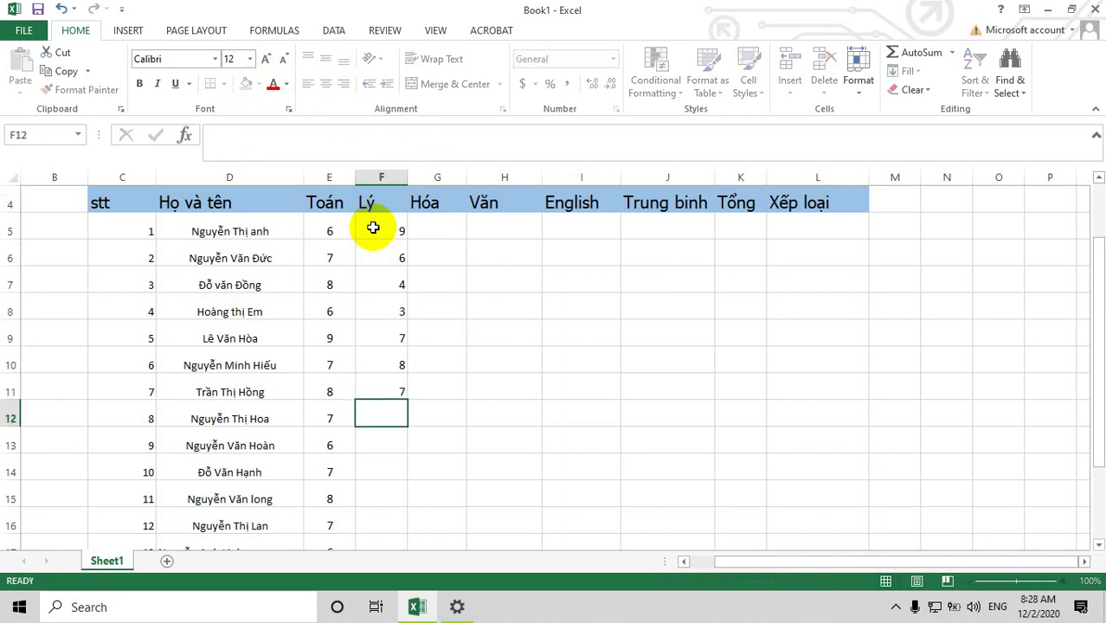
pyautogui.press('Return')
# Step: Enter the remaining Lý scores 6, 6, 9, 7, 6, 7, 7 into F13:F19
pyautogui.write('6')
pyautogui.press('Return')
pyautogui.write('6')
pyautogui.press('Return')
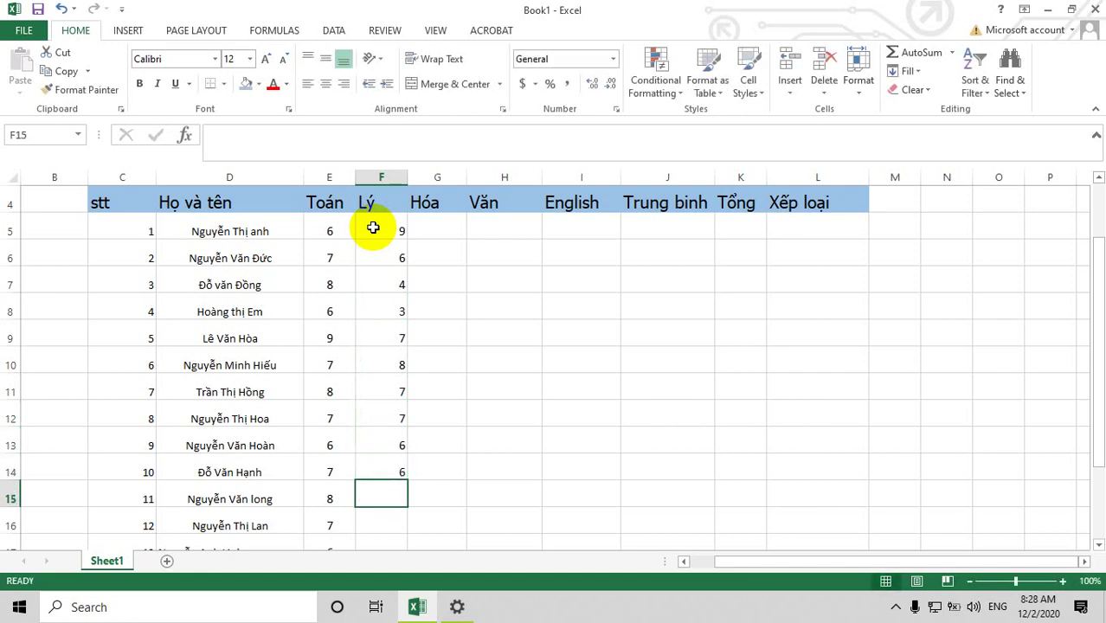
pyautogui.write('9')
pyautogui.press('Return')
pyautogui.write('7')
pyautogui.press('Return')
pyautogui.write('6')
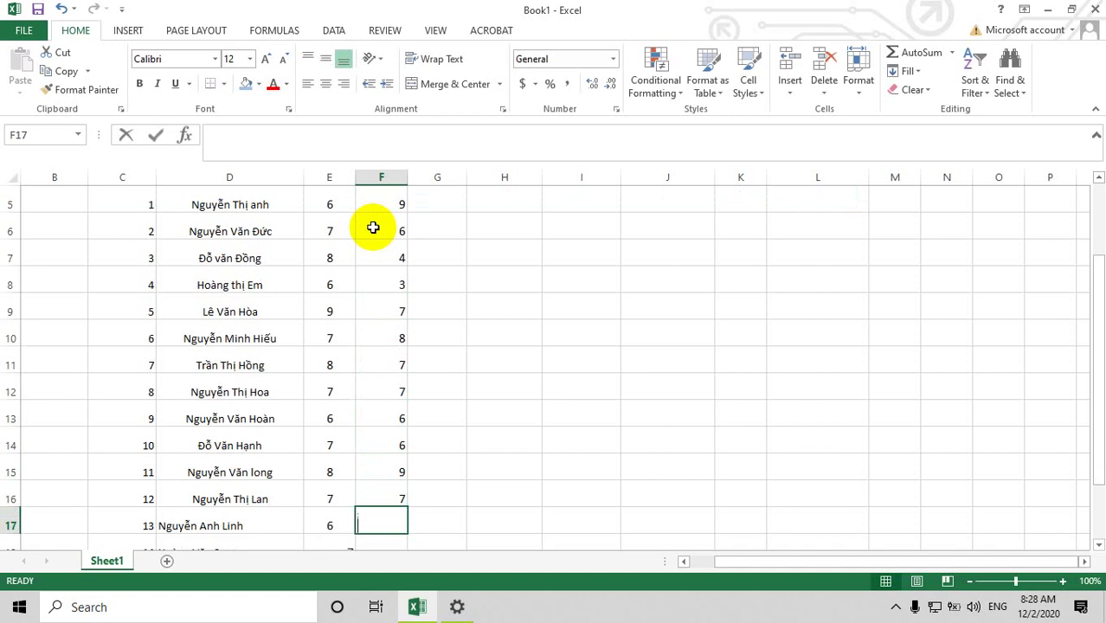
pyautogui.press('Return')
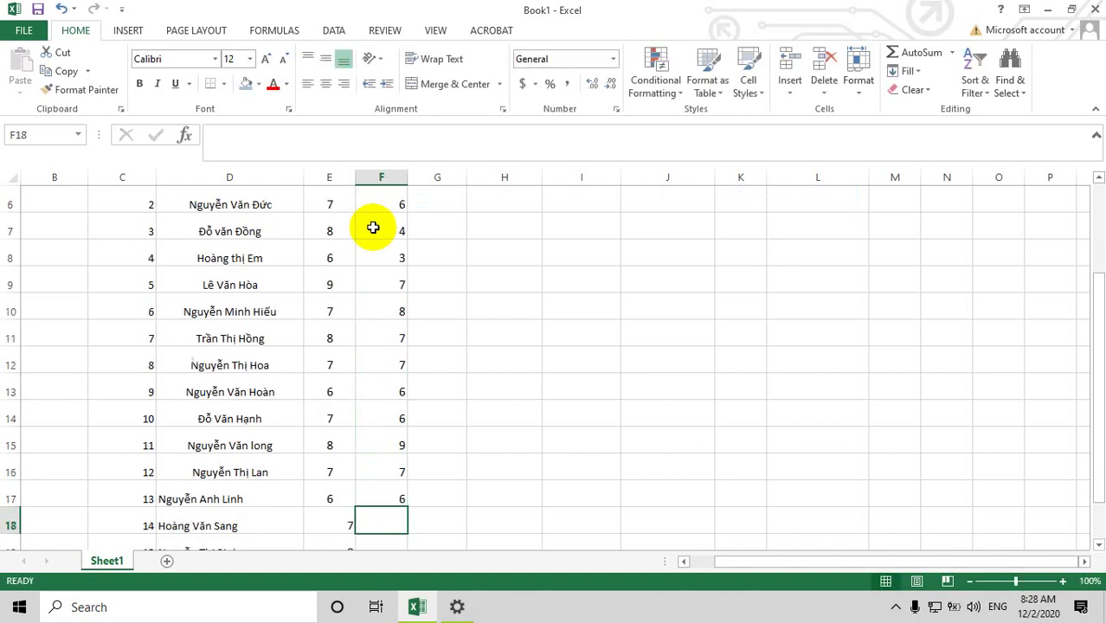
pyautogui.write('7')
pyautogui.press('Return')
pyautogui.write('7')
pyautogui.press('Return')
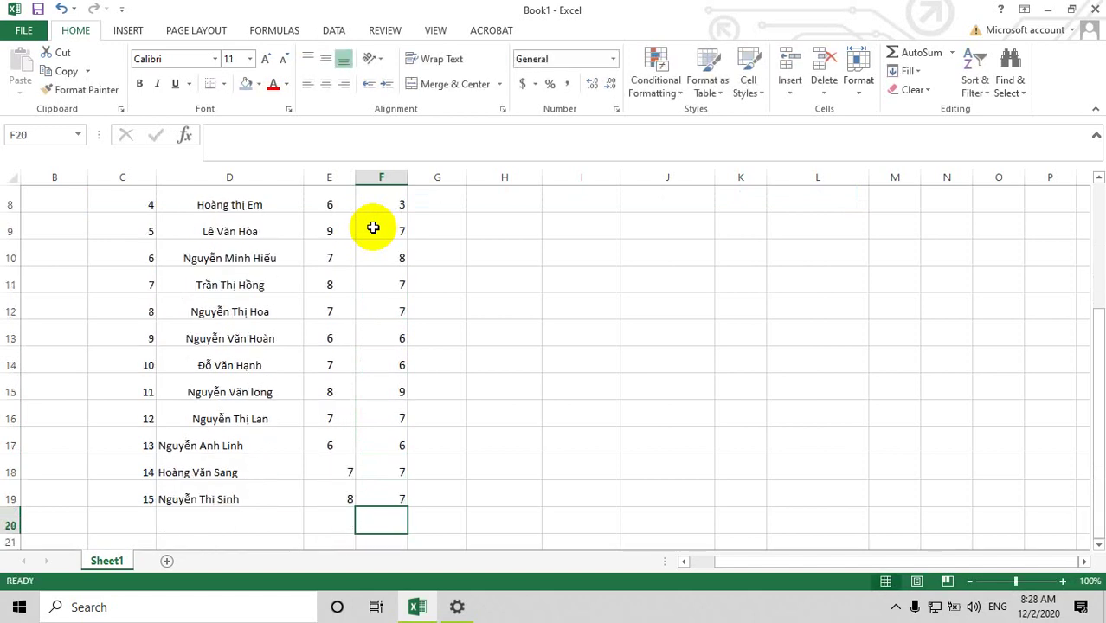
# Step: Centre the Toán and Lý scores in rows 18–19 (E18:F19)
pyautogui.moveTo(323, 470); pyautogui.dragTo(391, 500)
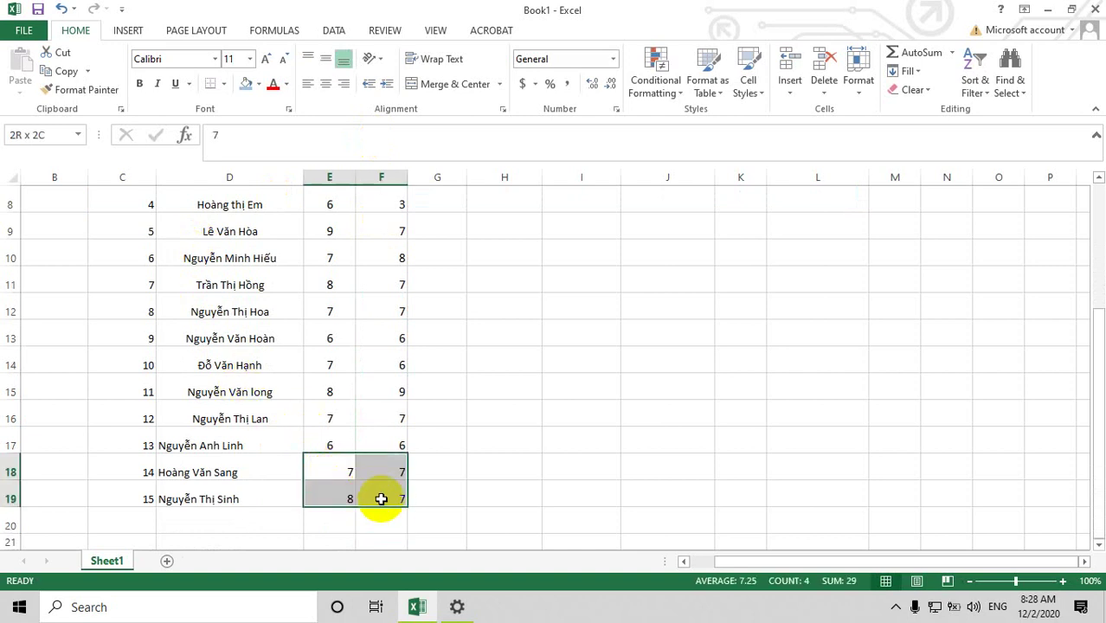
pyautogui.click(325, 83)
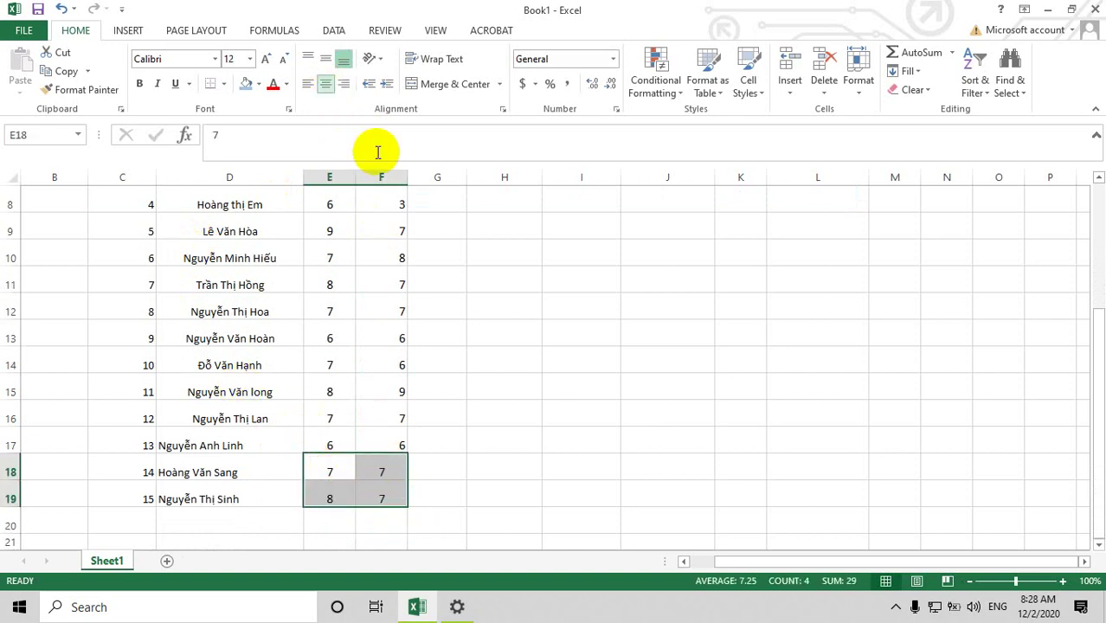
pyautogui.scroll(1, 458, 328)
pyautogui.scroll(2, 458, 329)
pyautogui.click(445, 308)
pyautogui.scroll(-2, 454, 316)
pyautogui.scroll(2, 453, 307)
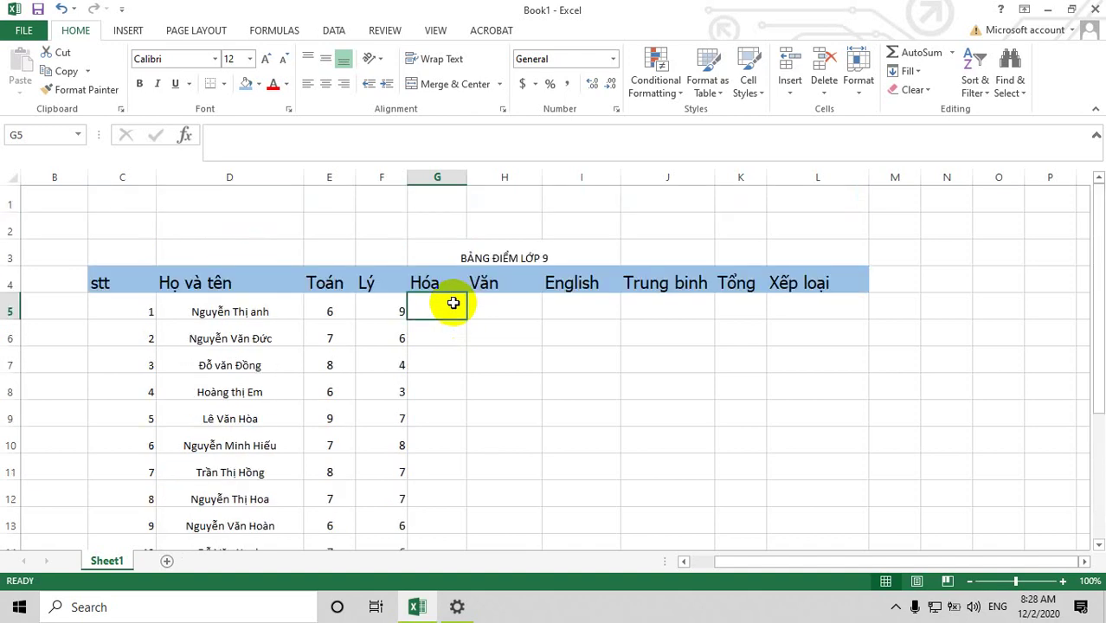
# Step: Enter Hóa scores 7, 8, 6, 9, 5, 6, 7, 4 into G5:G12
pyautogui.write('7')
pyautogui.press('Return')
pyautogui.write('8')
pyautogui.press('Return')
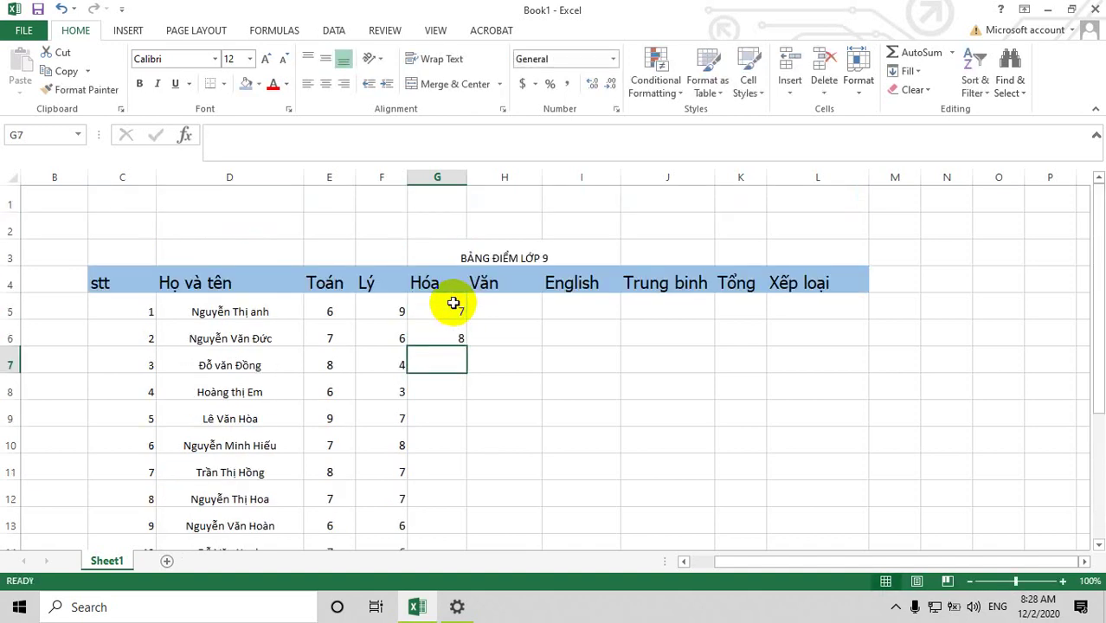
pyautogui.write('6')
pyautogui.press('Return')
pyautogui.write('9')
pyautogui.press('Return')
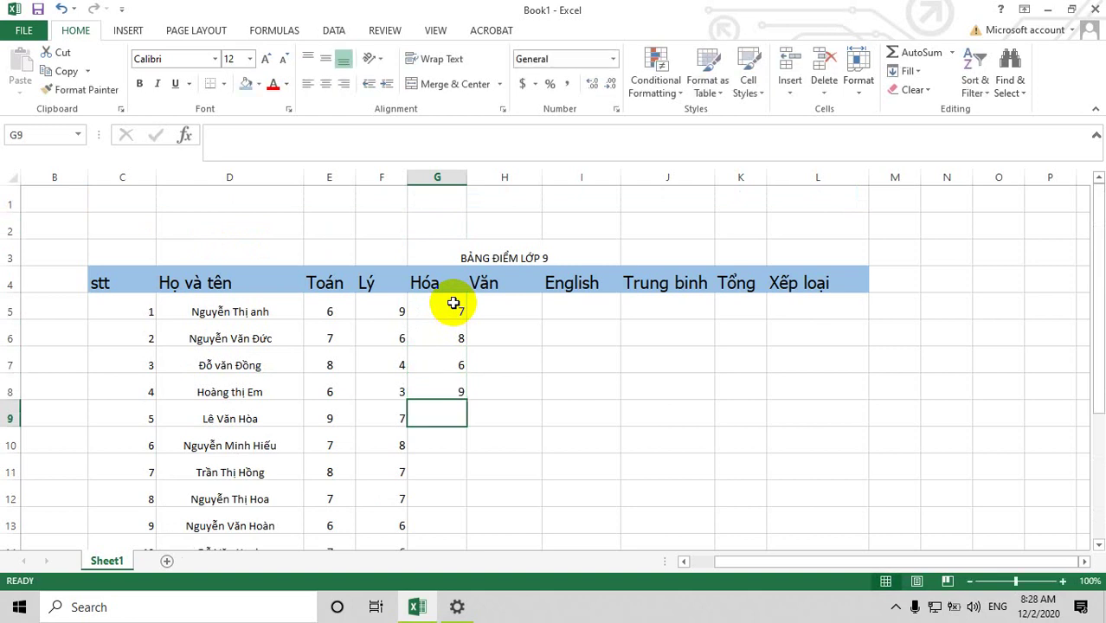
pyautogui.write('5')
pyautogui.press('Return')
pyautogui.write('6')
pyautogui.press('Return')
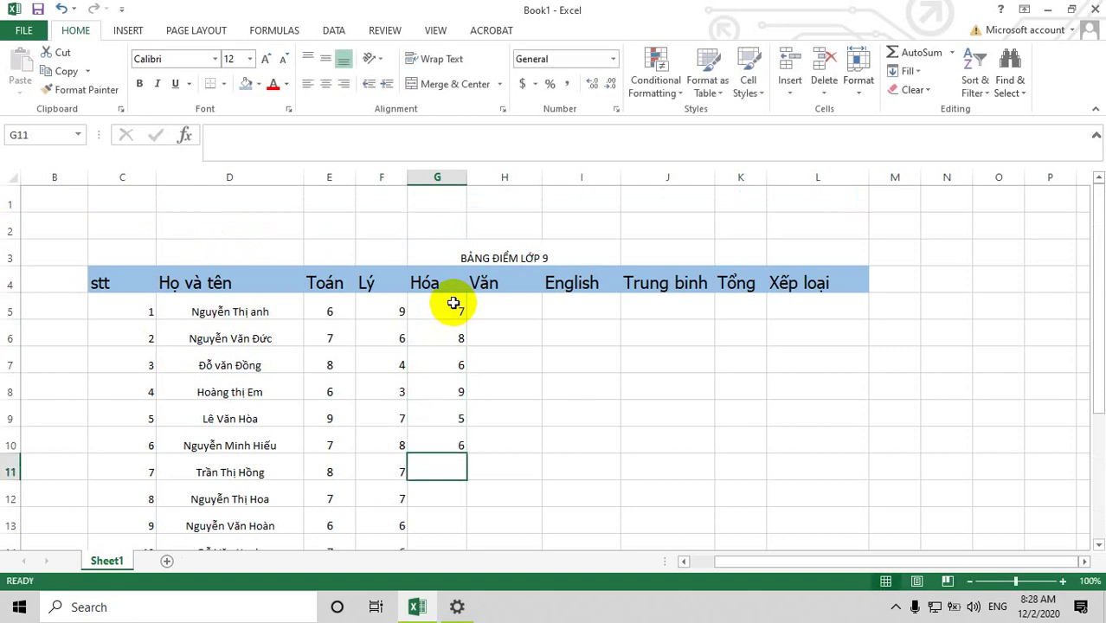
pyautogui.write('7')
pyautogui.press('Return')
pyautogui.write('4')
pyautogui.press('Return')
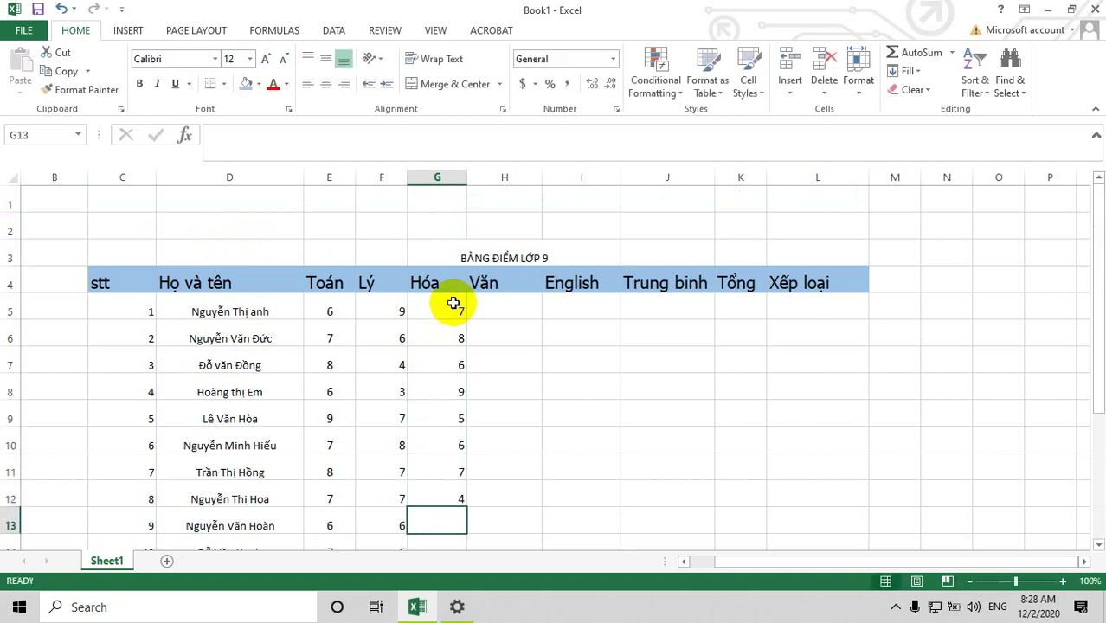
# Step: Enter the remaining Hóa scores 6, 5, 6, 5, 7, 5, 7 into G13:G19
pyautogui.write('6')
pyautogui.press('Return')
pyautogui.write('5')
pyautogui.press('Return')
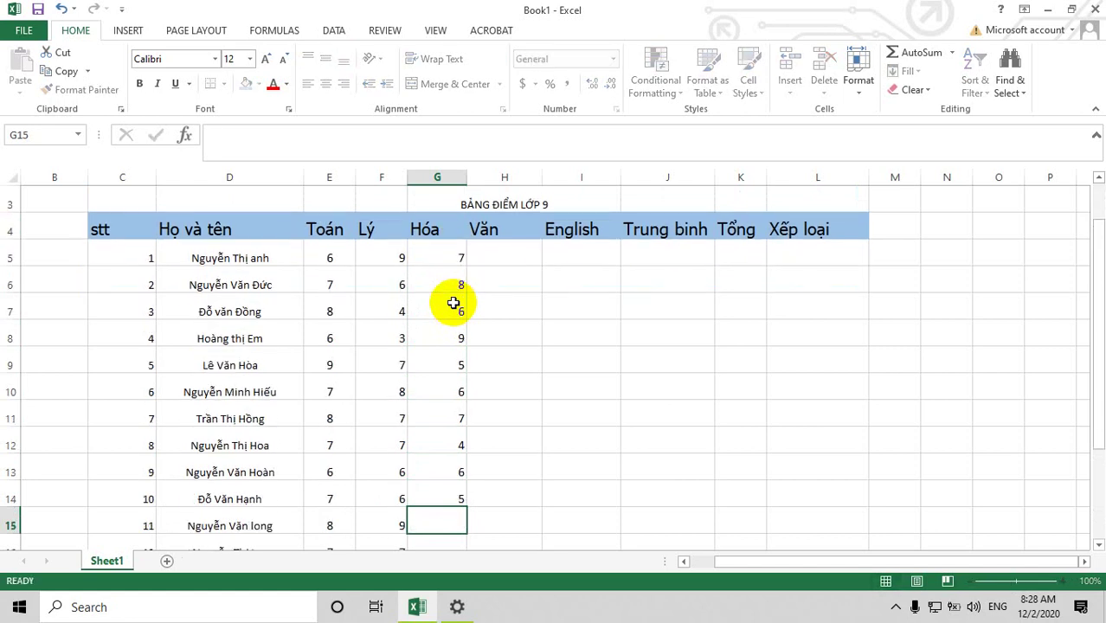
pyautogui.write('6')
pyautogui.press('Return')
pyautogui.write('5')
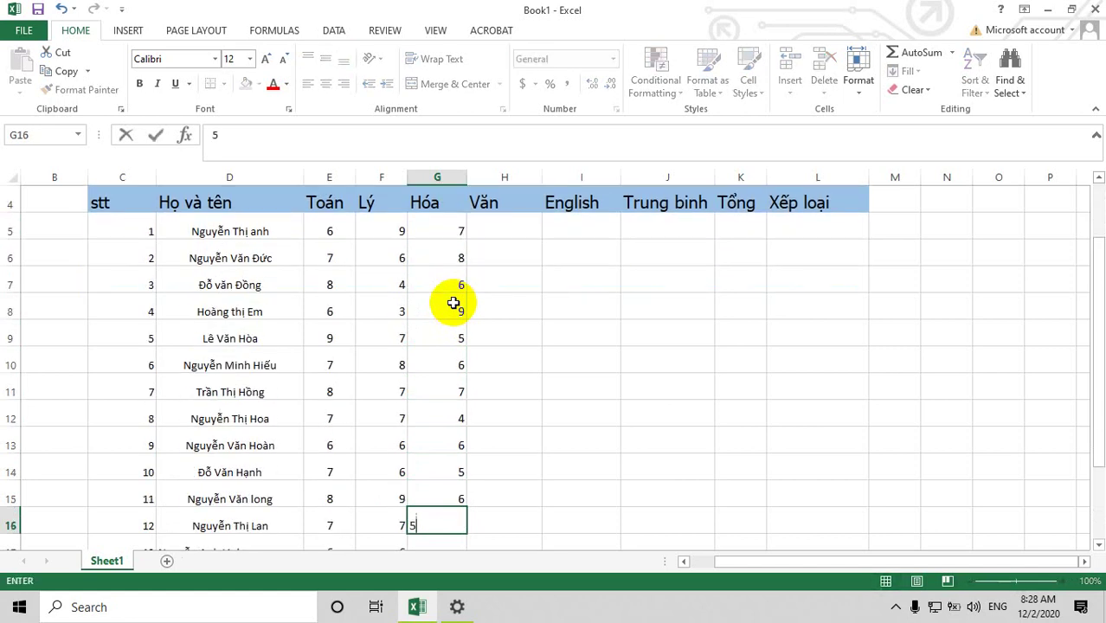
pyautogui.press('Return')
pyautogui.write('7')
pyautogui.press('Return')
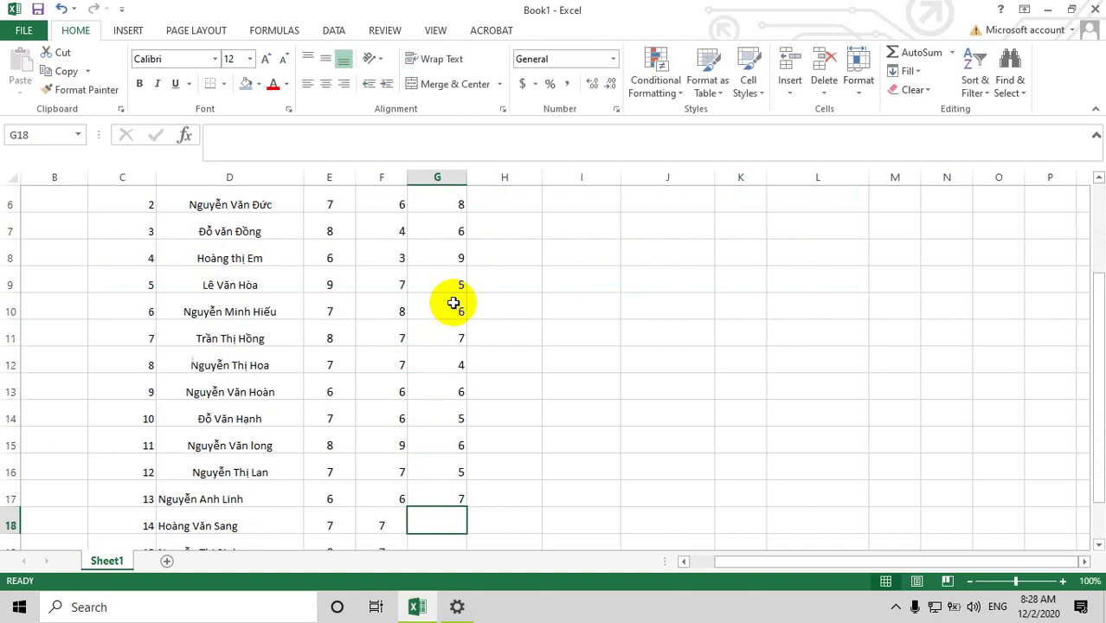
pyautogui.write('5')
pyautogui.press('Return')
pyautogui.write('7')
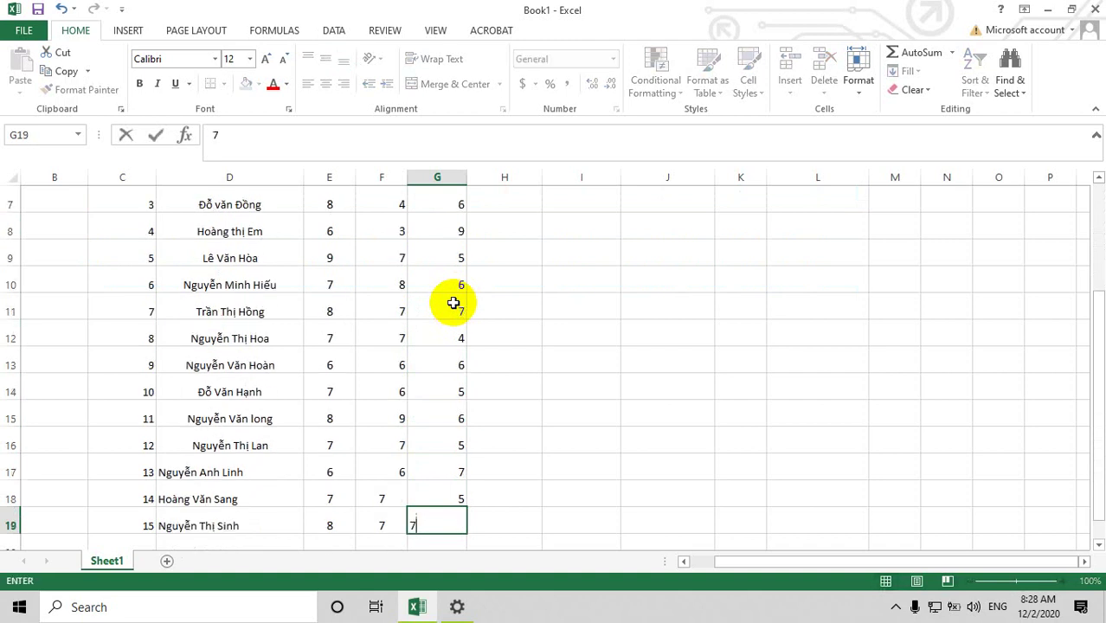
pyautogui.press('Return')
pyautogui.scroll(2, 499, 281)
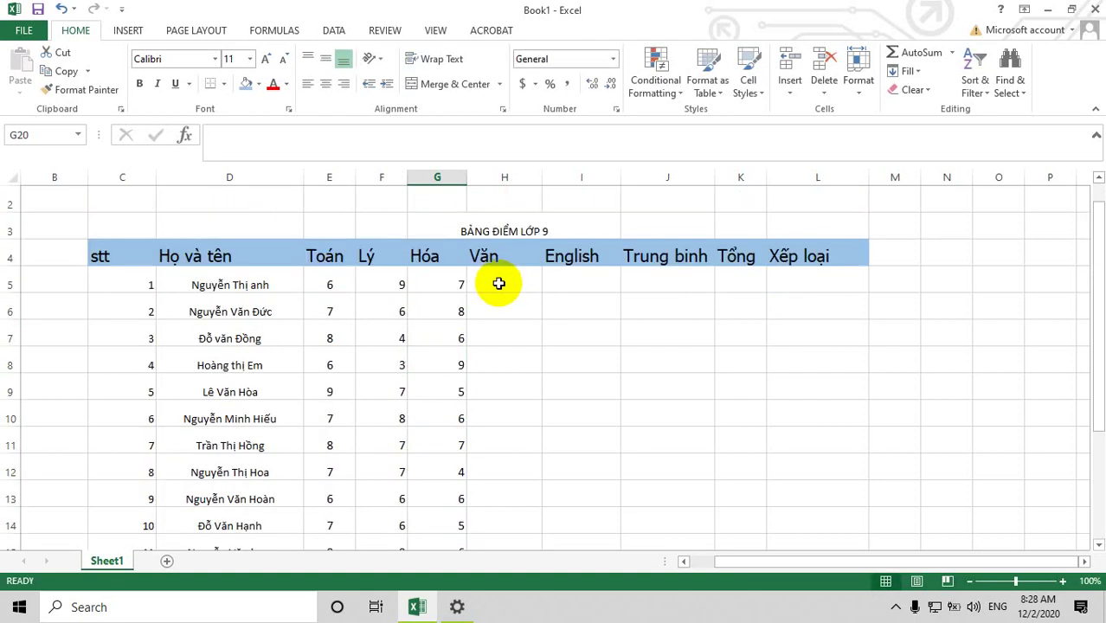
# Step: Enter Văn scores 7, 6, 8, 6, 5, 6, 7, 8, 6 into H5:H13
pyautogui.click(505, 285)
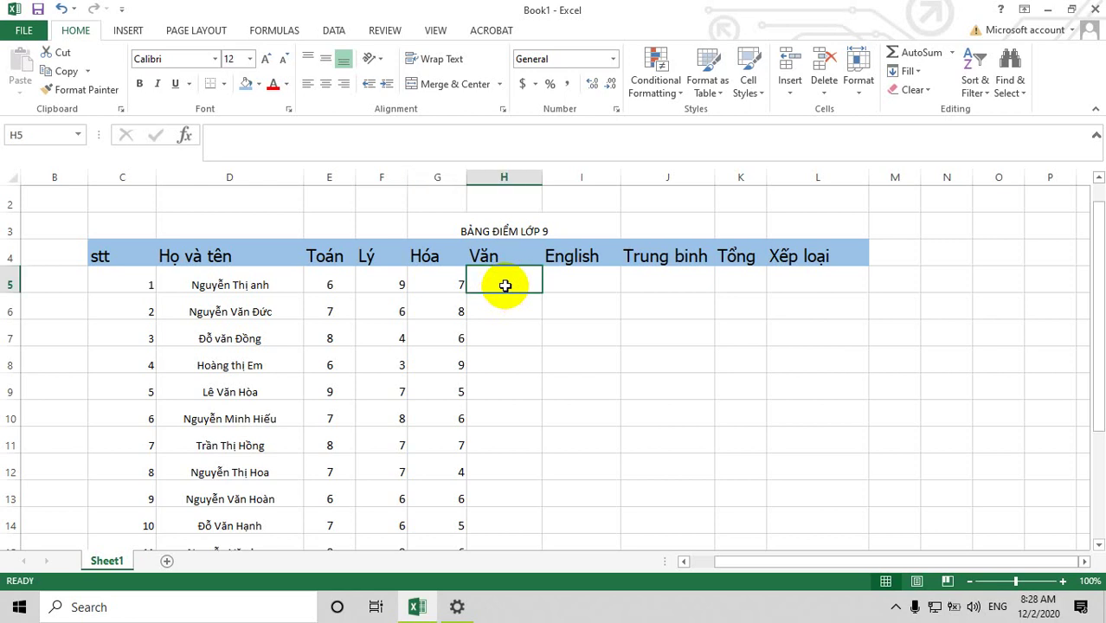
pyautogui.write('7')
pyautogui.press('Return')
pyautogui.write('6')
pyautogui.press('Return')
pyautogui.write('8')
pyautogui.press('Return')
pyautogui.write('6')
pyautogui.press('Return')
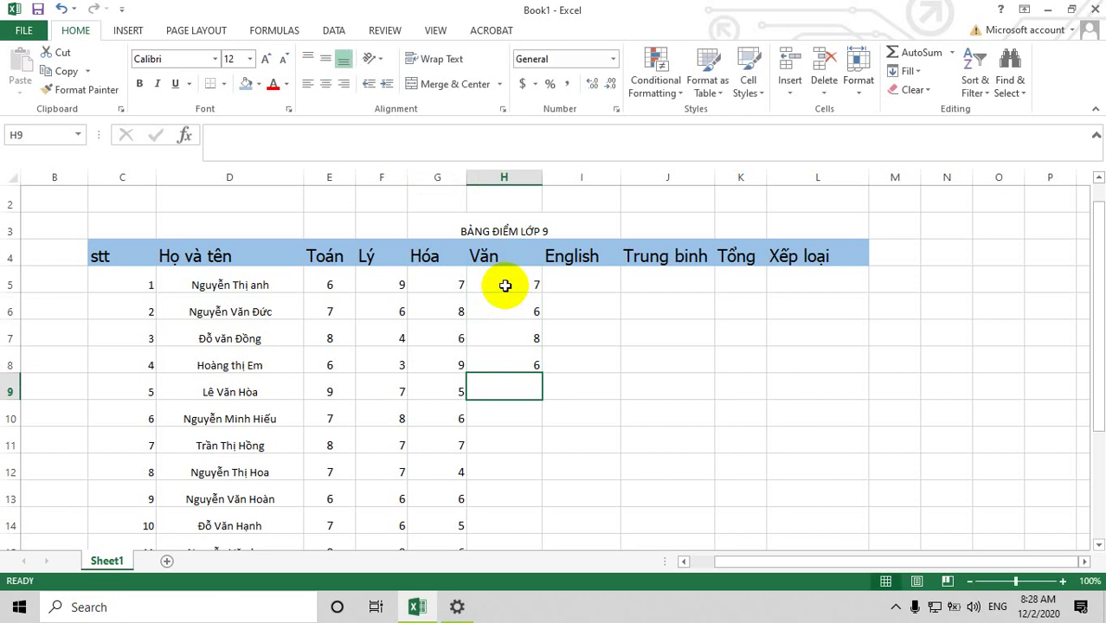
pyautogui.write('5')
pyautogui.press('Return')
pyautogui.write('6')
pyautogui.press('Return')
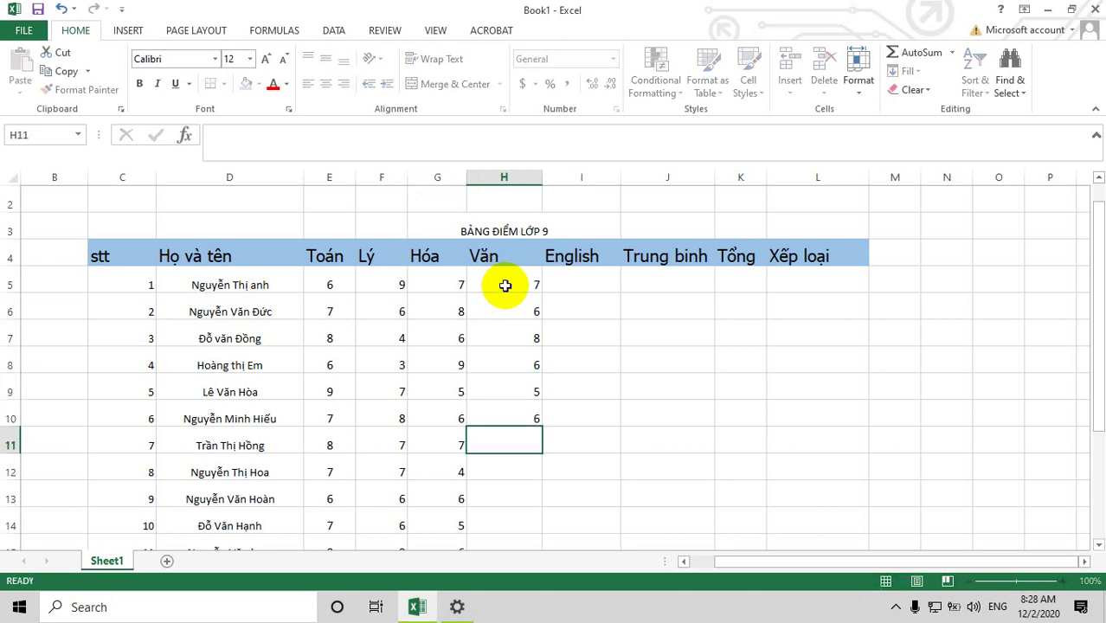
pyautogui.write('7')
pyautogui.press('Return')
pyautogui.write('8')
pyautogui.press('Return')
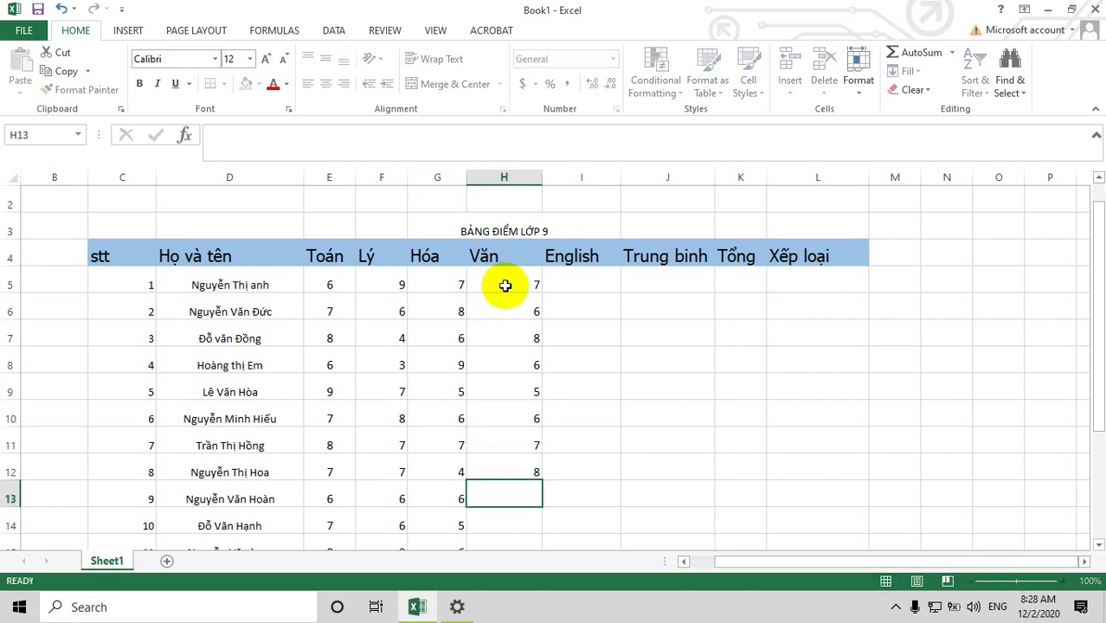
pyautogui.write('6')
pyautogui.press('Return')
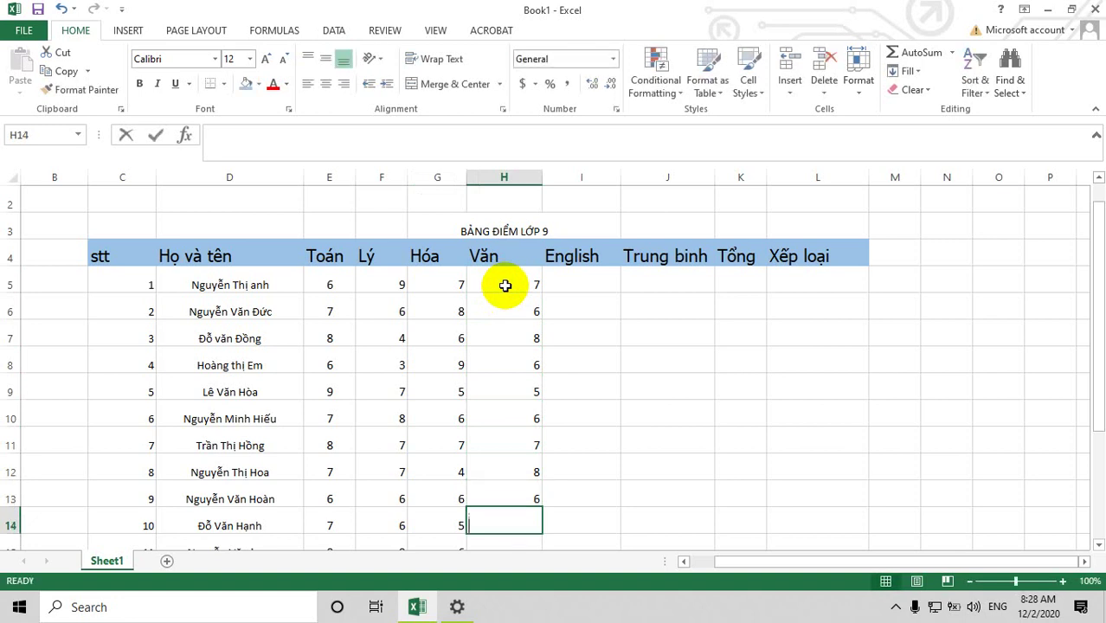
# Step: Enter the remaining Văn scores 6, 5, 6, 5, 6, 4 into H14:H19
pyautogui.write('6')
pyautogui.press('Return')
pyautogui.write('5')
pyautogui.press('Return')
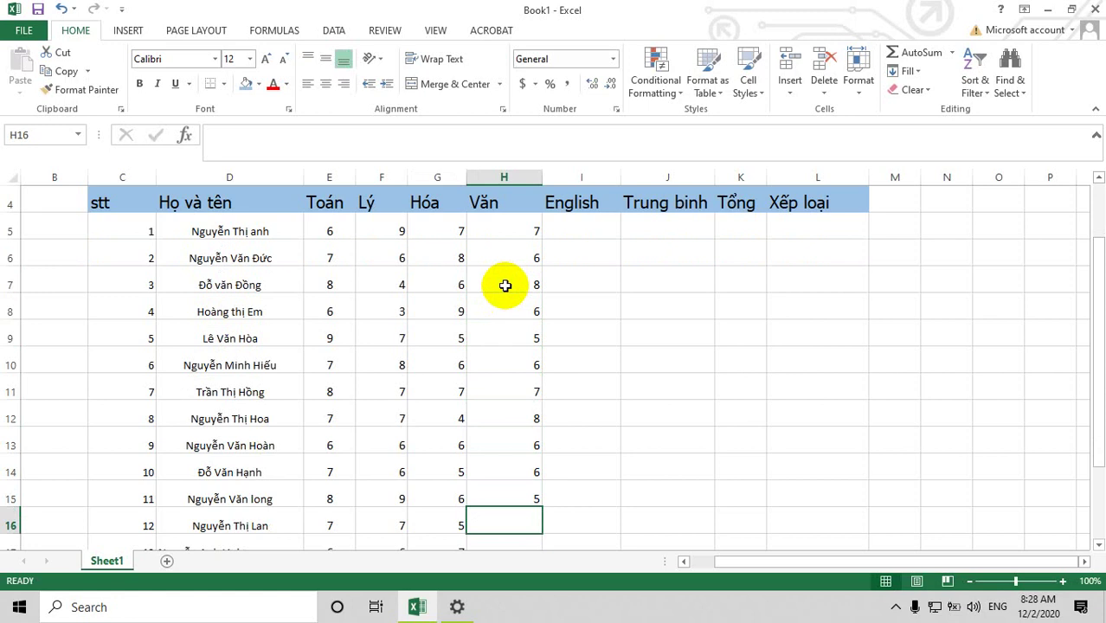
pyautogui.write('6')
pyautogui.press('Return')
pyautogui.write('5')
pyautogui.press('Return')
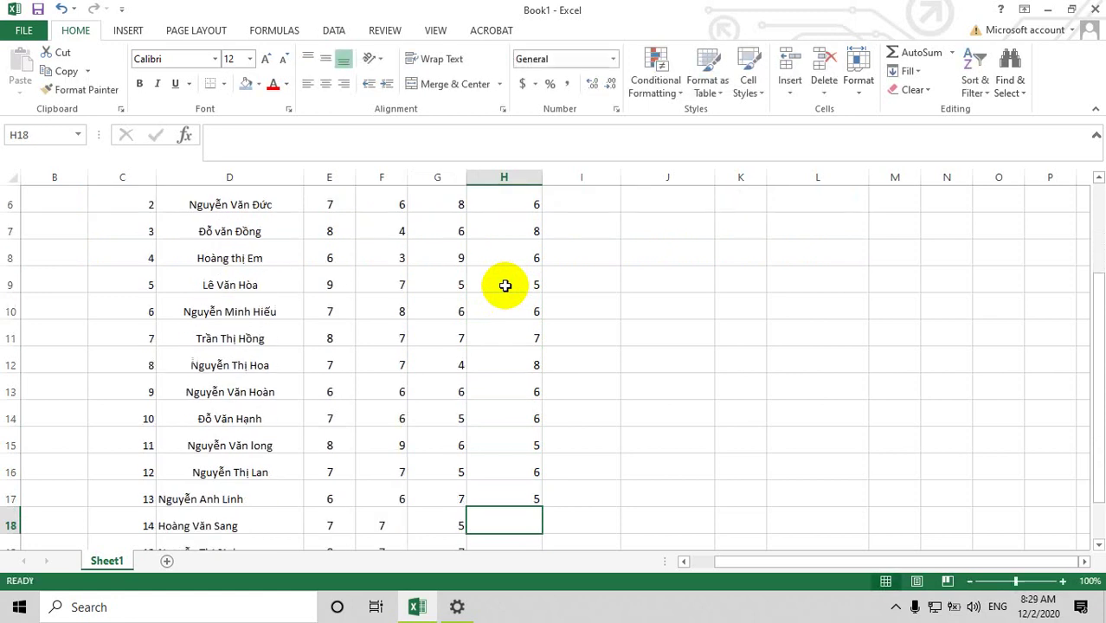
pyautogui.write('6')
pyautogui.press('Return')
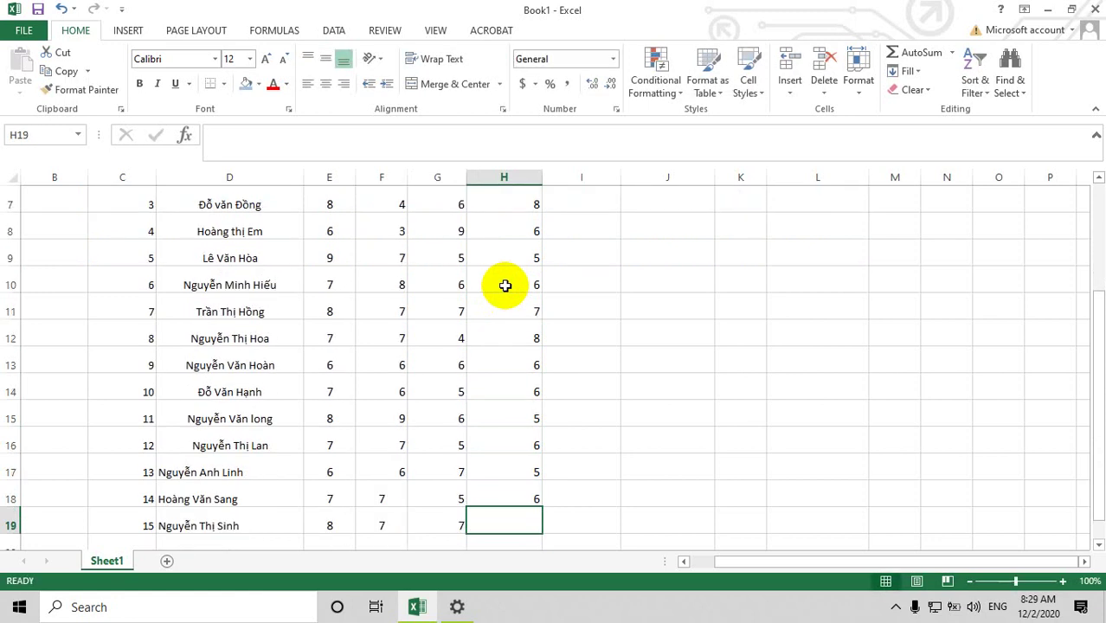
pyautogui.write('4')
pyautogui.press('Return')
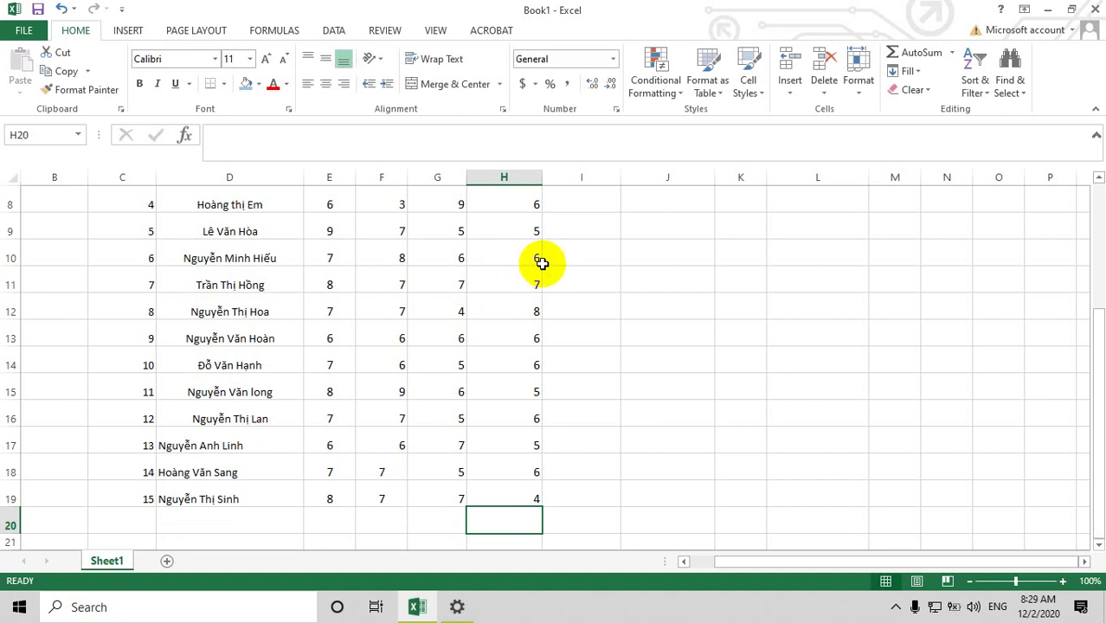
pyautogui.scroll(3, 554, 277)
# Step: Enter English scores 7, 6, 7, 9, 8, 9, 8 in I5:I11
pyautogui.click(589, 309)
pyautogui.scroll(-1, 589, 309)
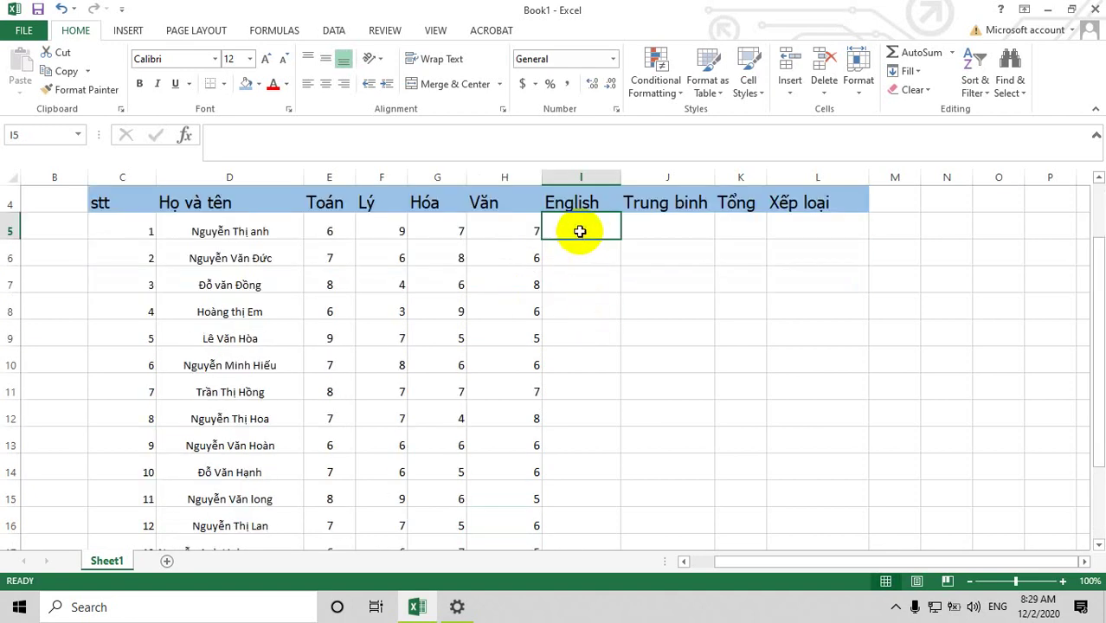
pyautogui.write('7')
pyautogui.press('Return')
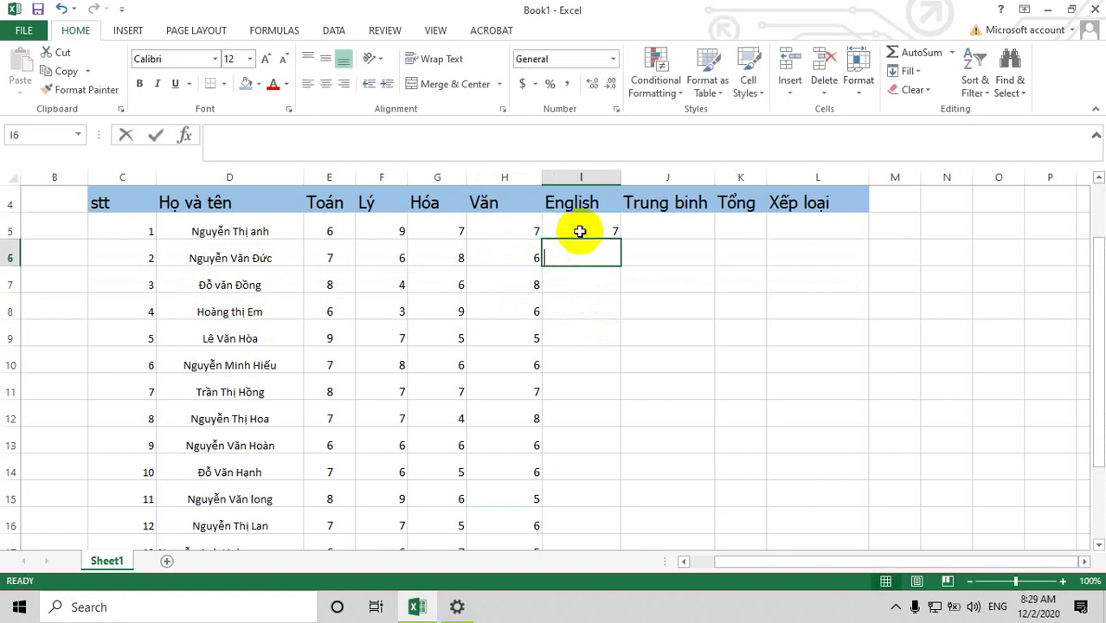
pyautogui.write('6')
pyautogui.press('Return')
pyautogui.write('7')
pyautogui.press('Return')
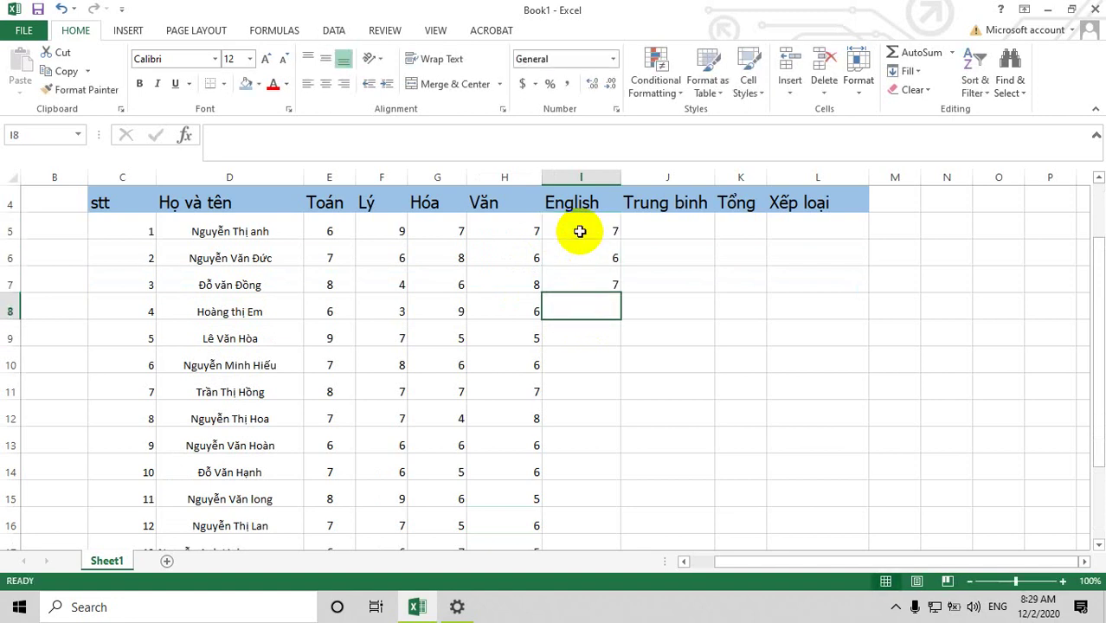
pyautogui.write('9')
pyautogui.press('Return')
pyautogui.write('8')
pyautogui.press('Return')
pyautogui.write('9')
pyautogui.press('Return')
pyautogui.write('8')
pyautogui.press('Return')
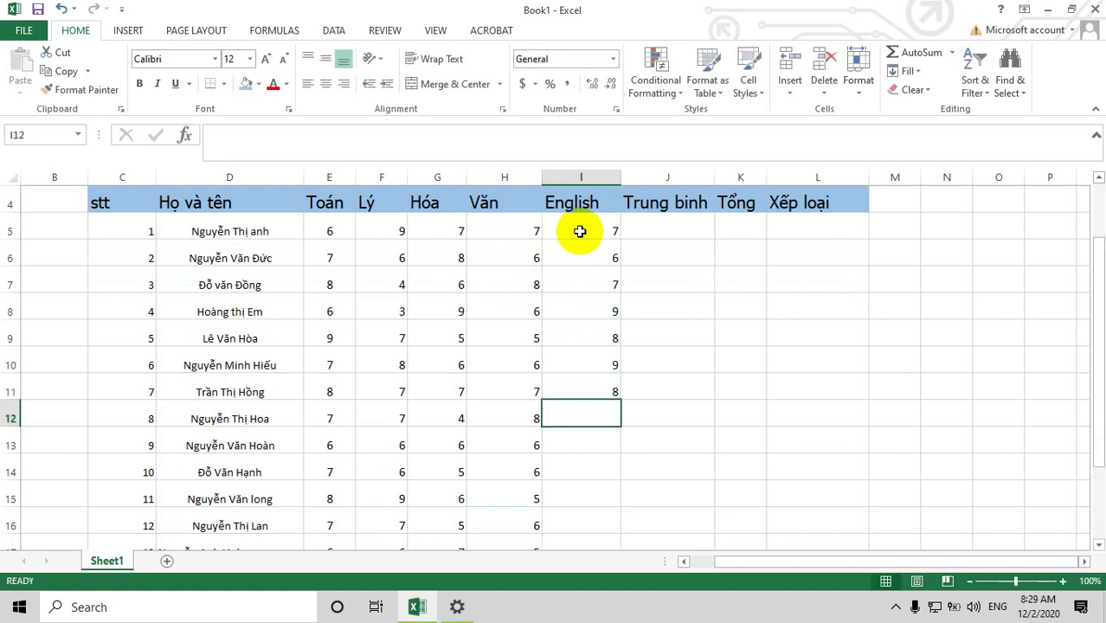
# Step: Enter English scores 8, 7, 9, 8, 7, 6, 7, 6 in I12:I19, then select all scores E5:I19
pyautogui.write('8')
pyautogui.press('Return')
pyautogui.write('7')
pyautogui.press('Return')
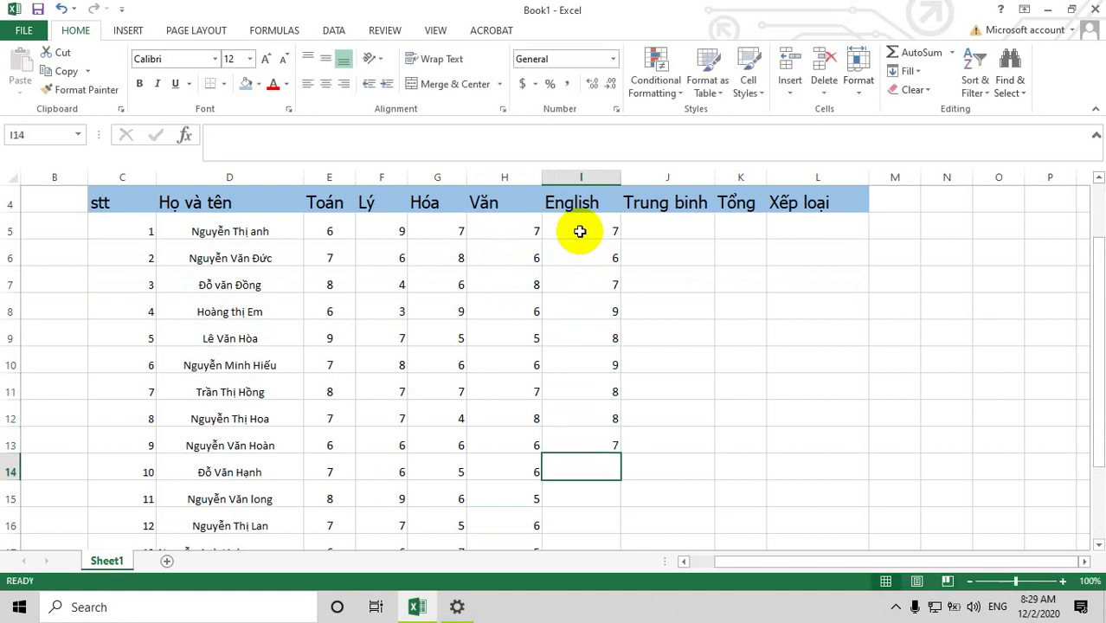
pyautogui.write('9')
pyautogui.press('Return')
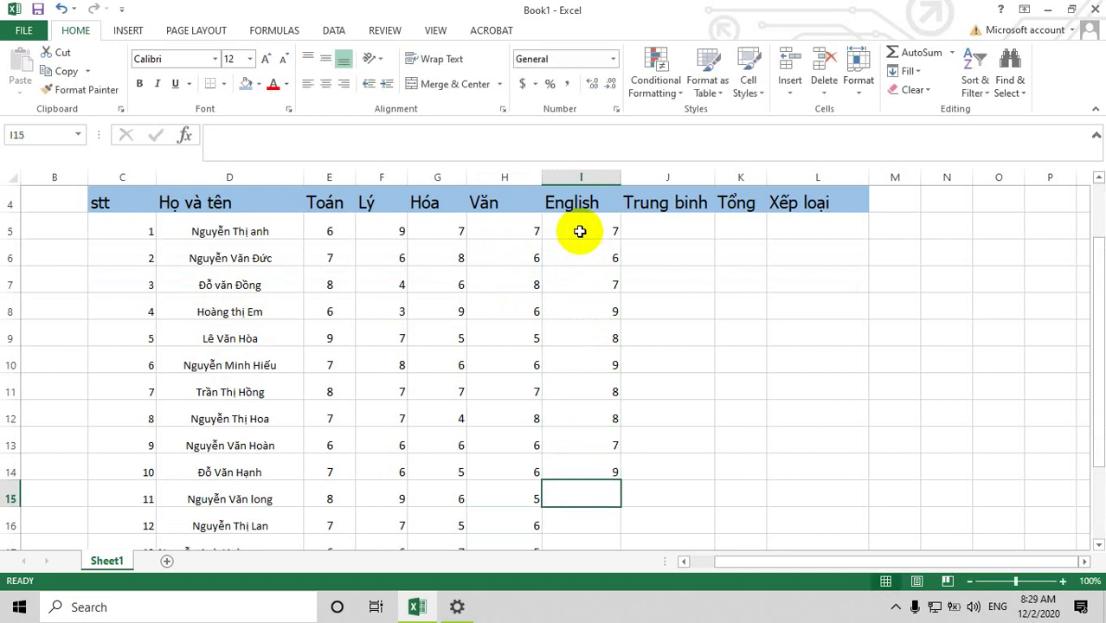
pyautogui.write('8')
pyautogui.press('Return')
pyautogui.write('7')
pyautogui.press('Return')
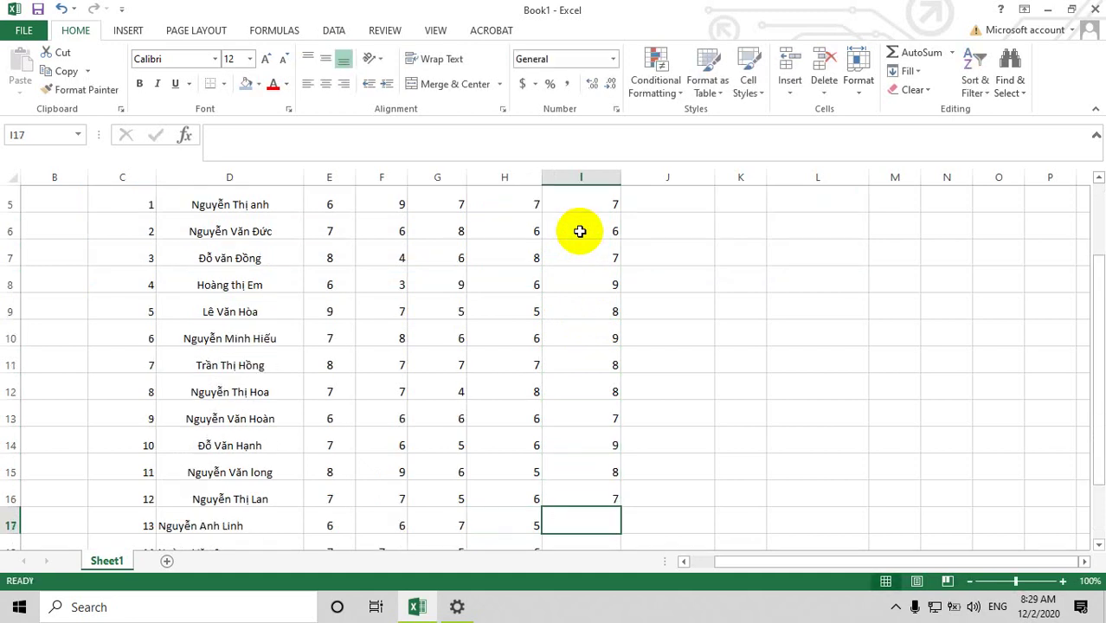
pyautogui.write('6')
pyautogui.press('Return')
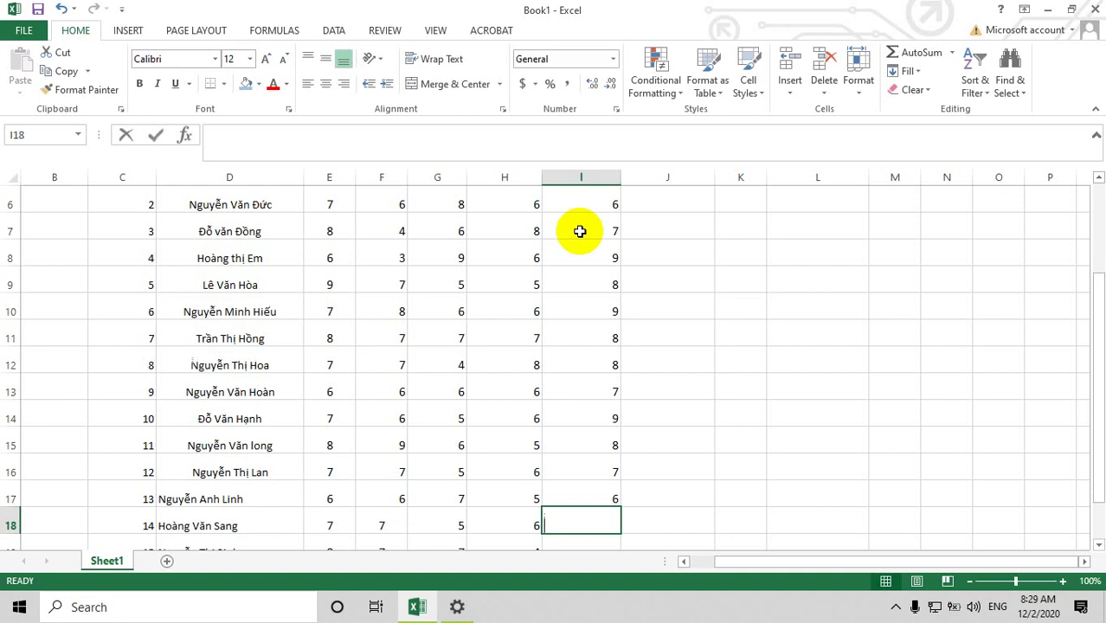
pyautogui.write('7')
pyautogui.press('Return')
pyautogui.write('6')
pyautogui.press('Return')
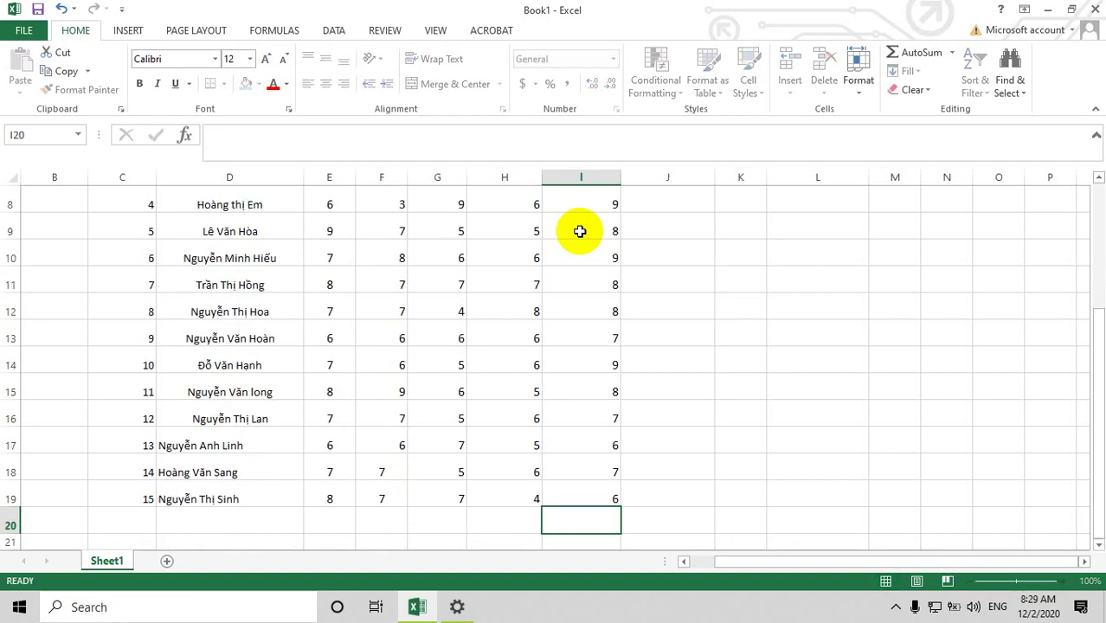
pyautogui.scroll(3, 558, 231)
pyautogui.scroll(-2, 537, 259)
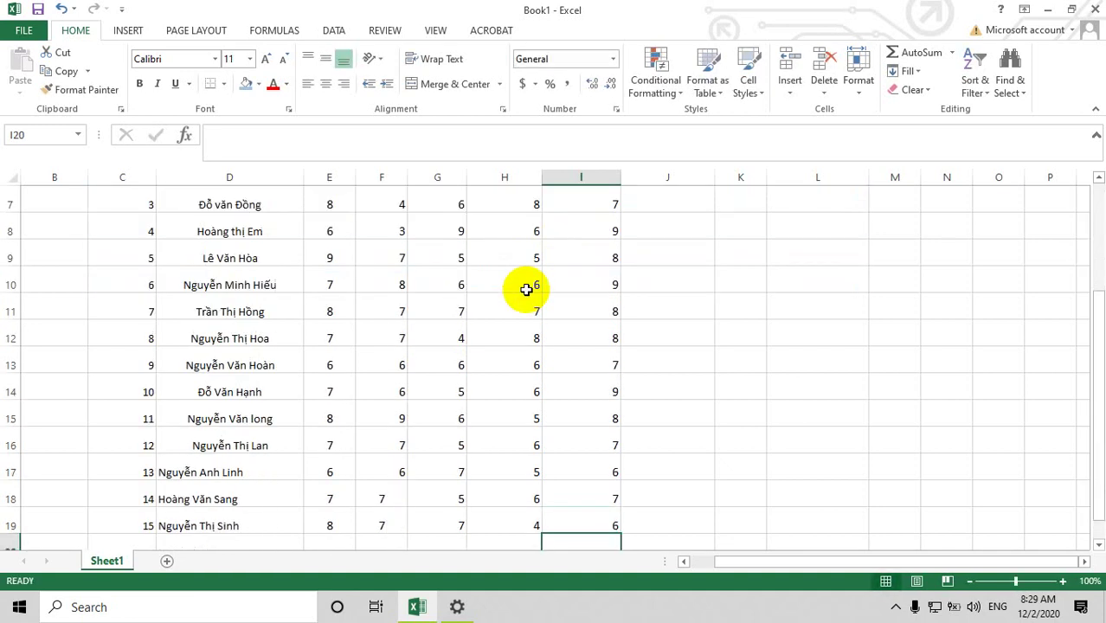
pyautogui.scroll(2, 467, 277)
pyautogui.moveTo(330, 307)
pyautogui.mouseDown()
pyautogui.moveTo(585, 575)
pyautogui.moveTo(602, 502)
pyautogui.mouseUp()
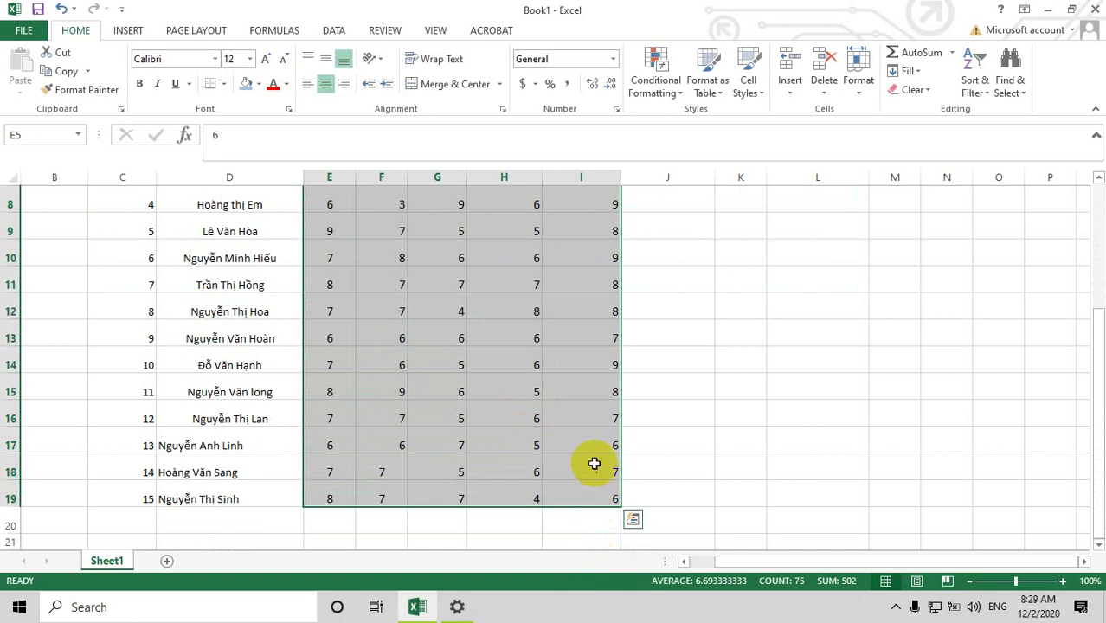
# Step: Centre all the subject scores in E5:I19
pyautogui.scroll(2, 593, 462)
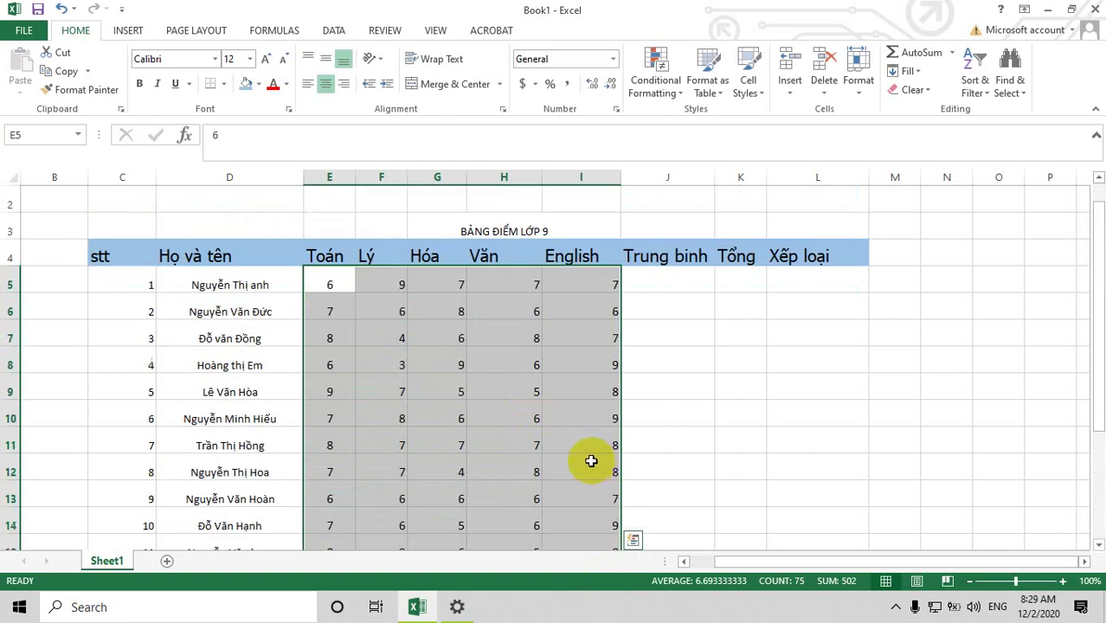
pyautogui.click(329, 90)
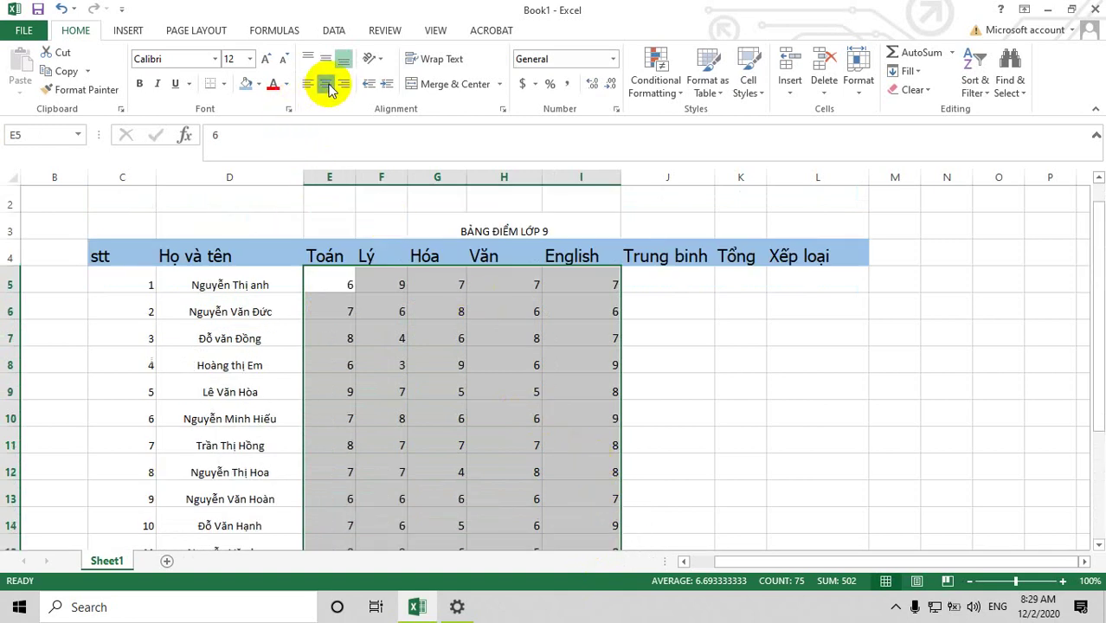
pyautogui.click(329, 86)
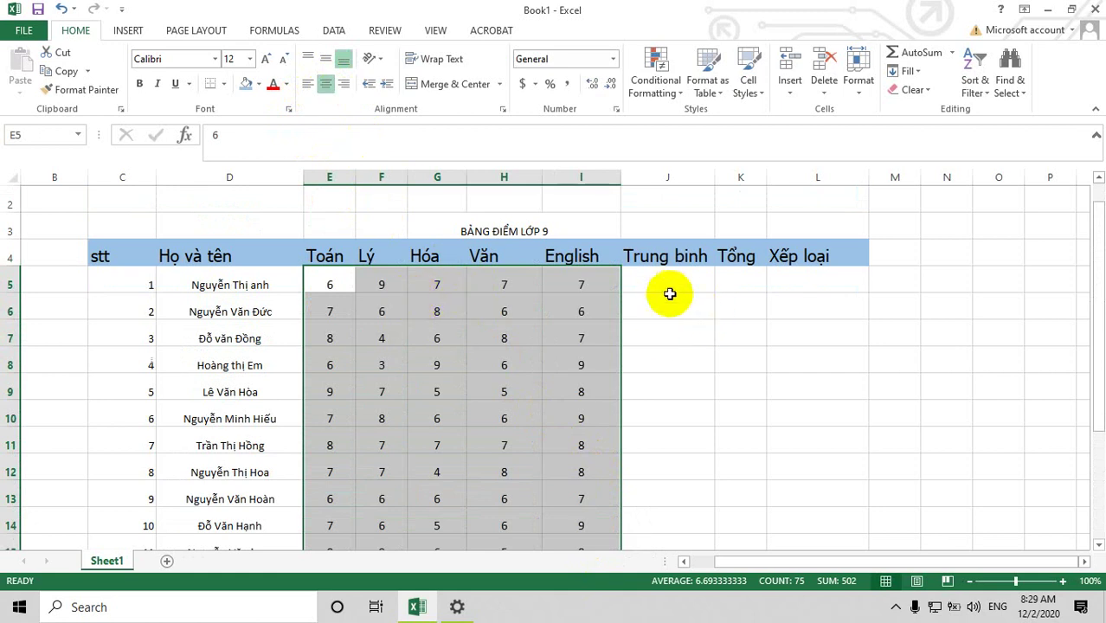
pyautogui.click(662, 278)
# Step: Widen the Tổng column K and the Xếp loại column L
pyautogui.scroll(1, 673, 340)
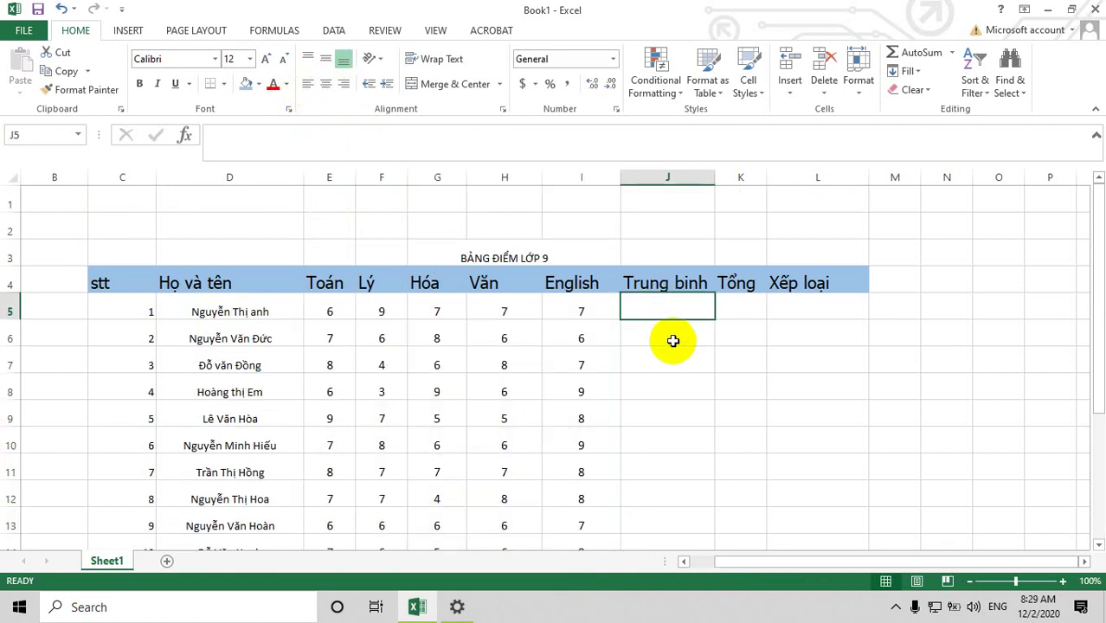
pyautogui.click(737, 307)
pyautogui.moveTo(767, 179); pyautogui.dragTo(815, 179)
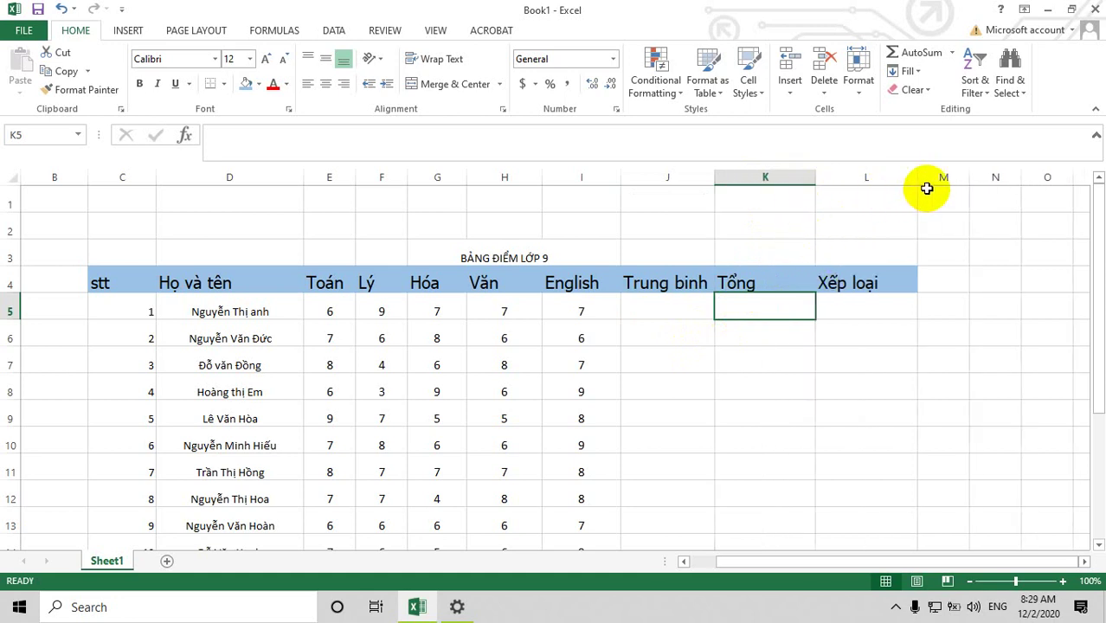
pyautogui.moveTo(916, 180); pyautogui.dragTo(927, 180)
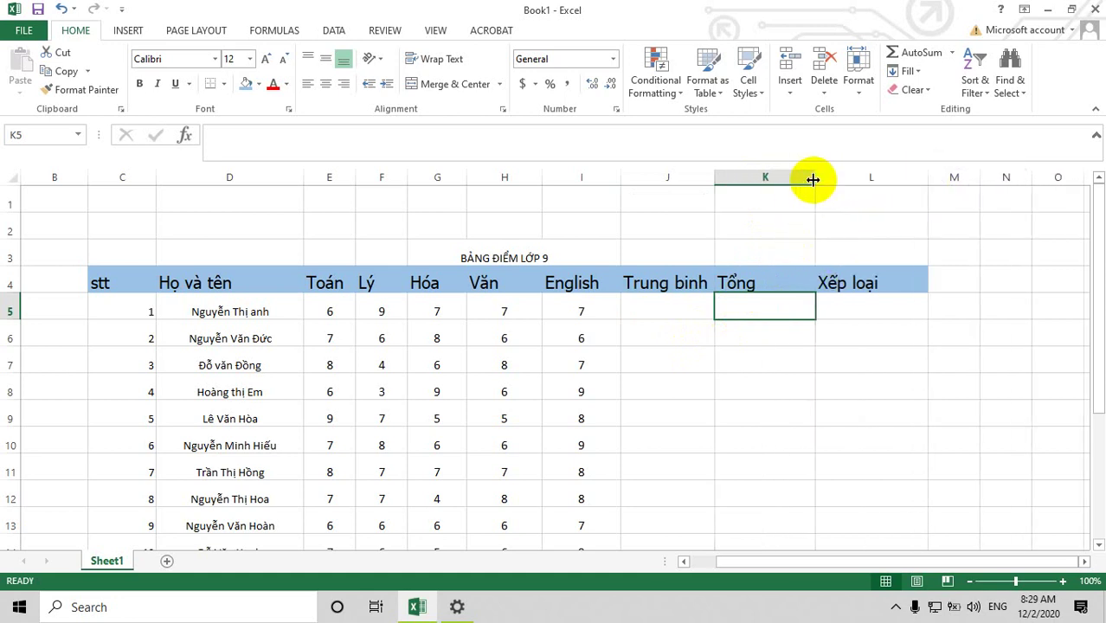
pyautogui.moveTo(814, 180); pyautogui.dragTo(822, 180)
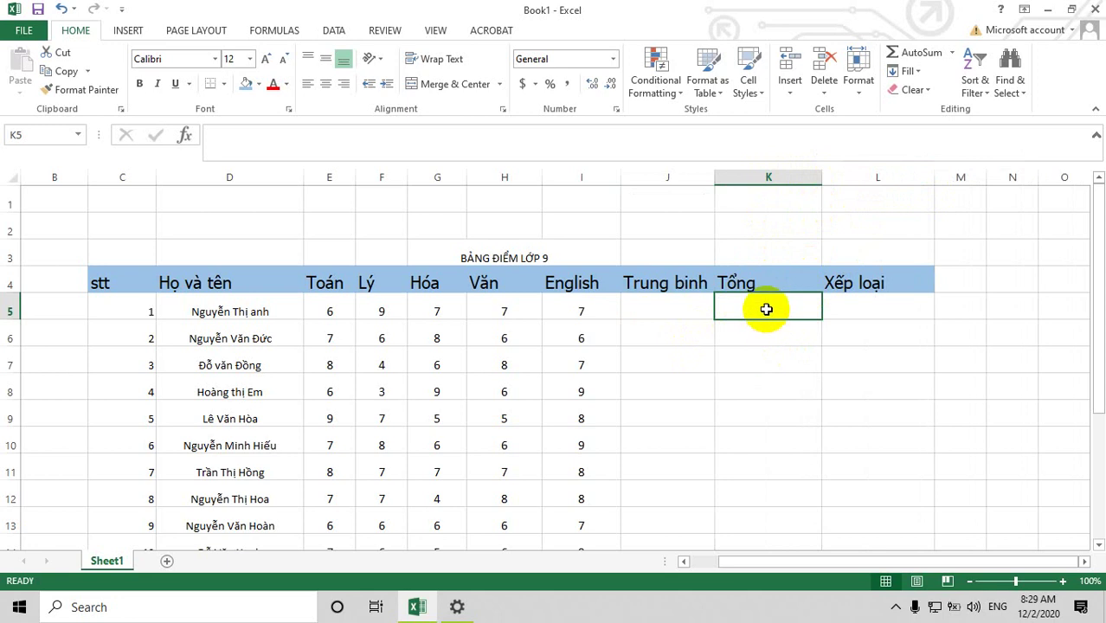
pyautogui.click(681, 311)
pyautogui.scroll(-1, 709, 383)
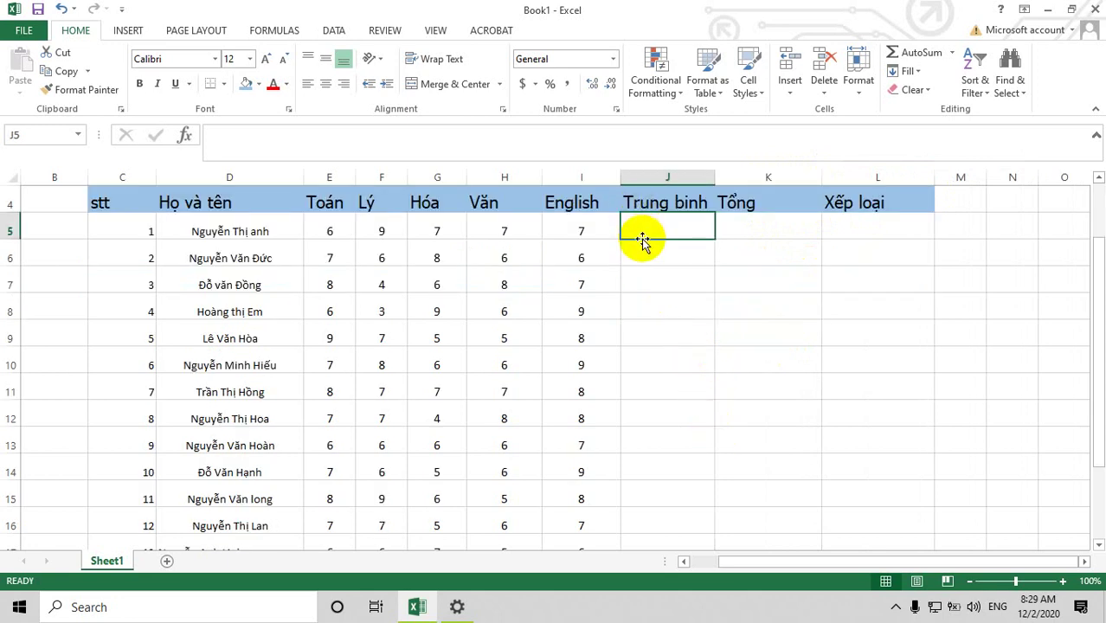
# Step: Enter =AVERAGE(E5:I5) in J5, giving 7.2 for the first student
pyautogui.scroll(1, 644, 251)
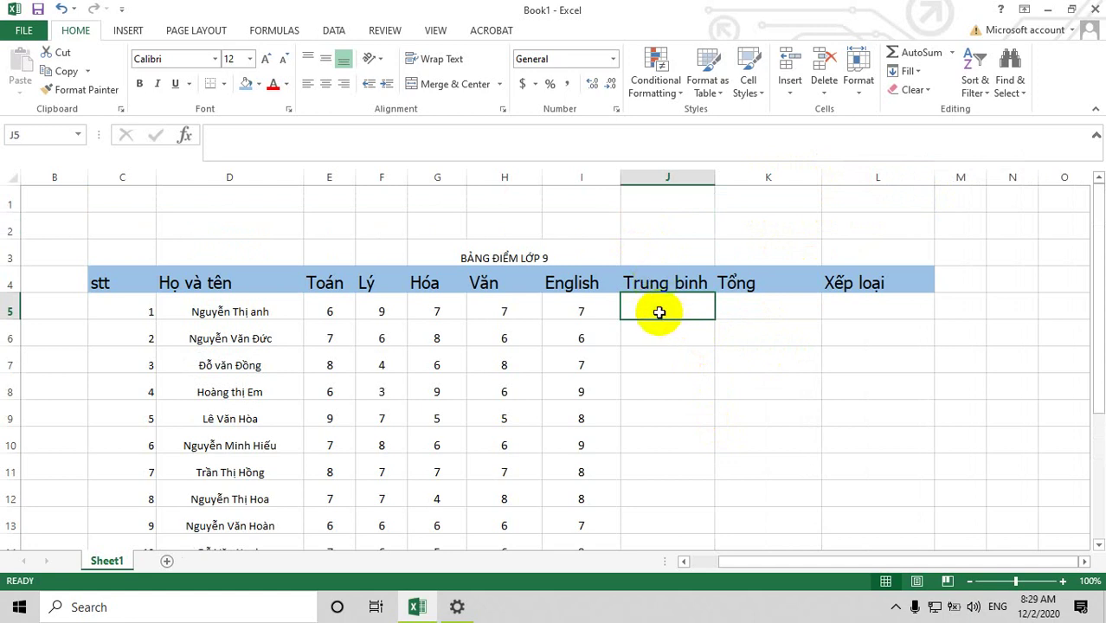
pyautogui.write('=')
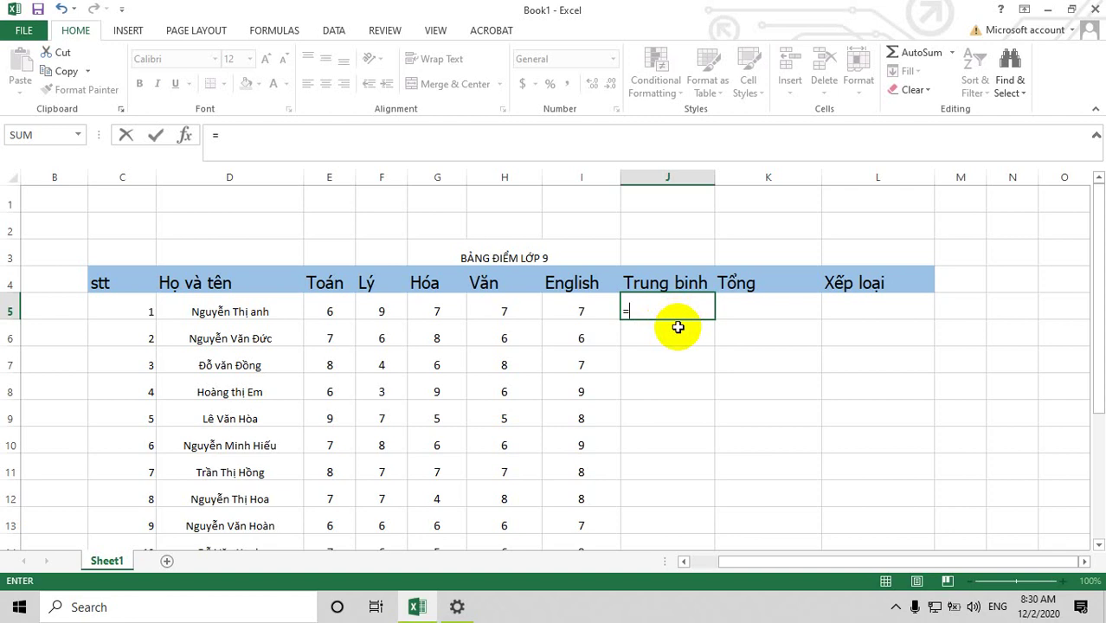
pyautogui.write('A')
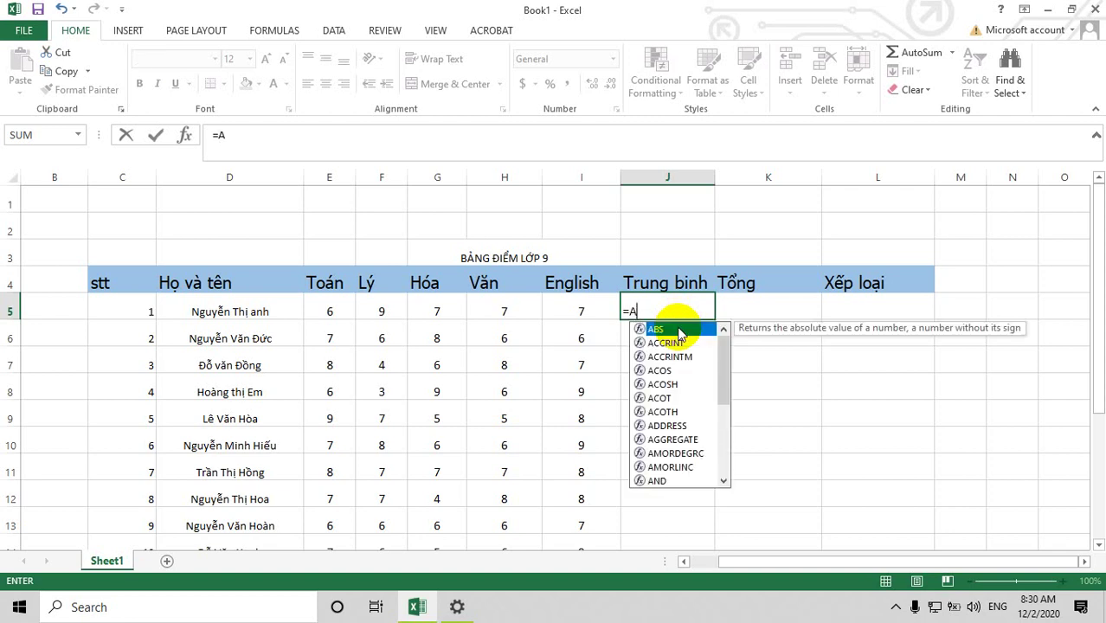
pyautogui.write('v')
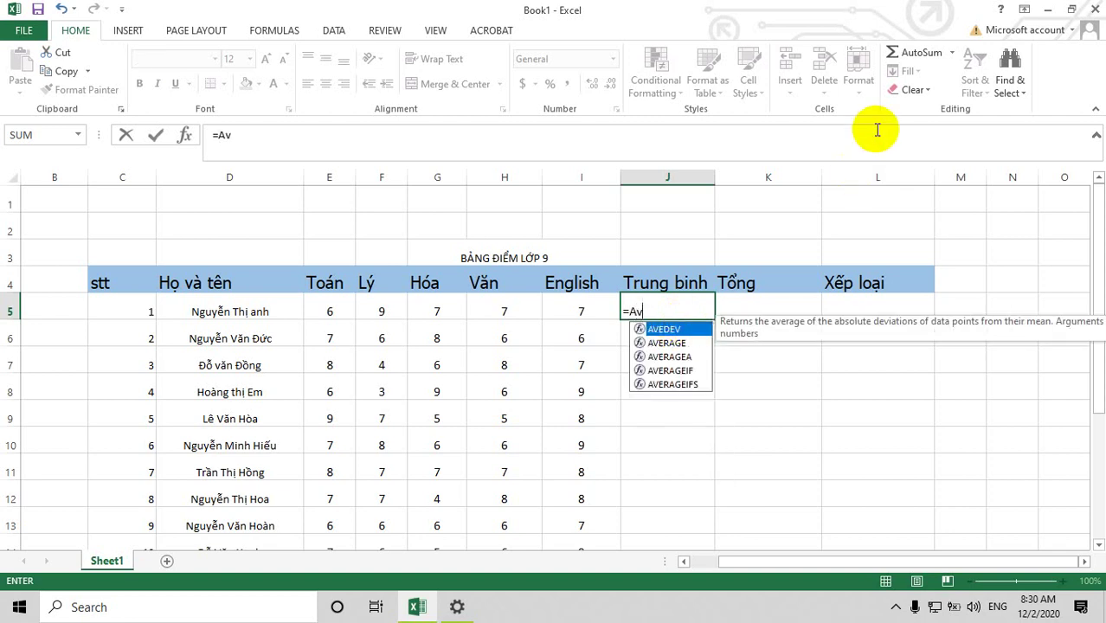
pyautogui.click(675, 346)
pyautogui.doubleClick(674, 349)
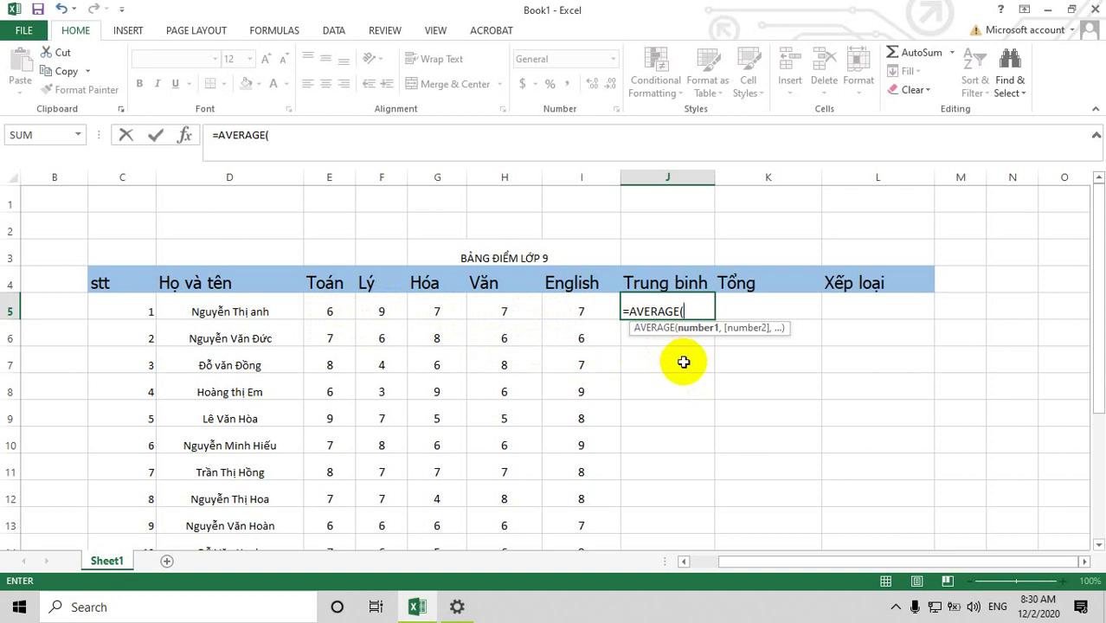
pyautogui.write('e5:')
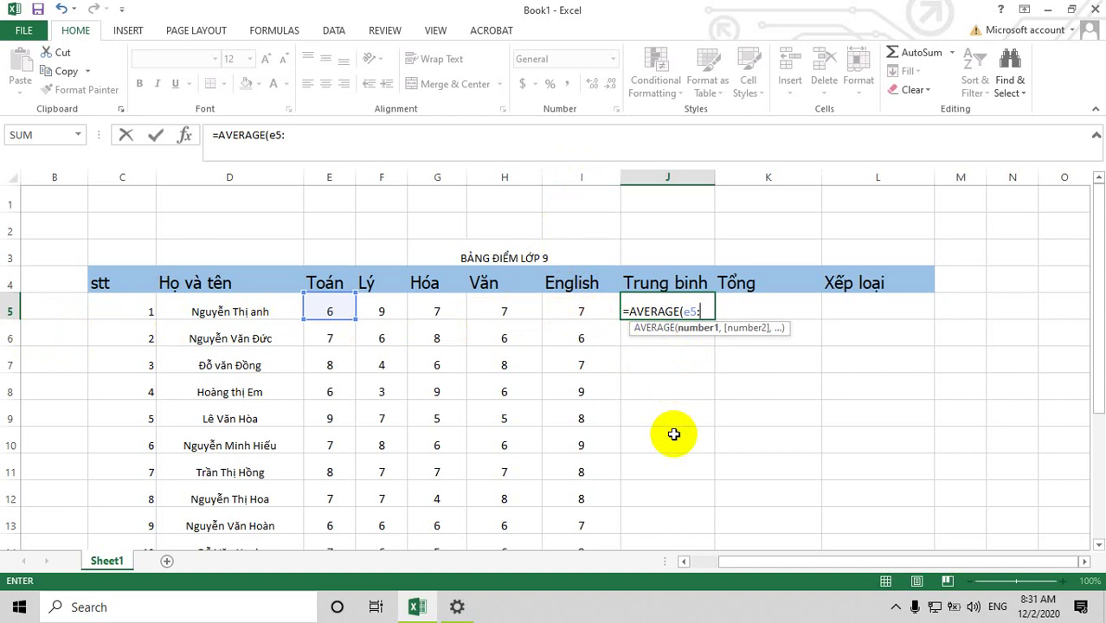
pyautogui.write('i5')
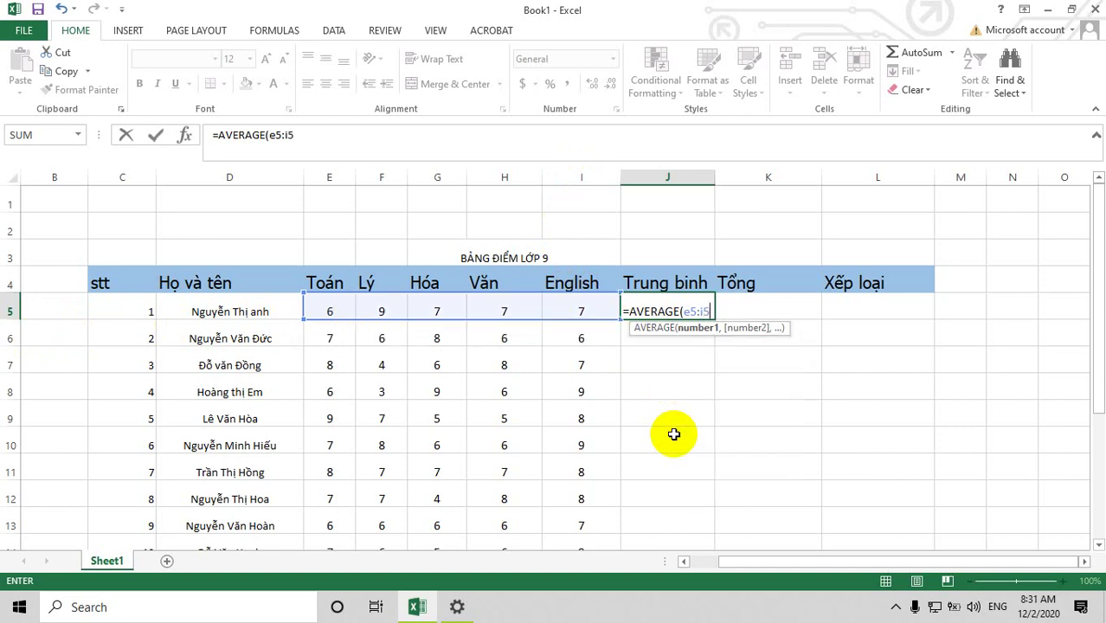
pyautogui.write(')')
pyautogui.press('Return')
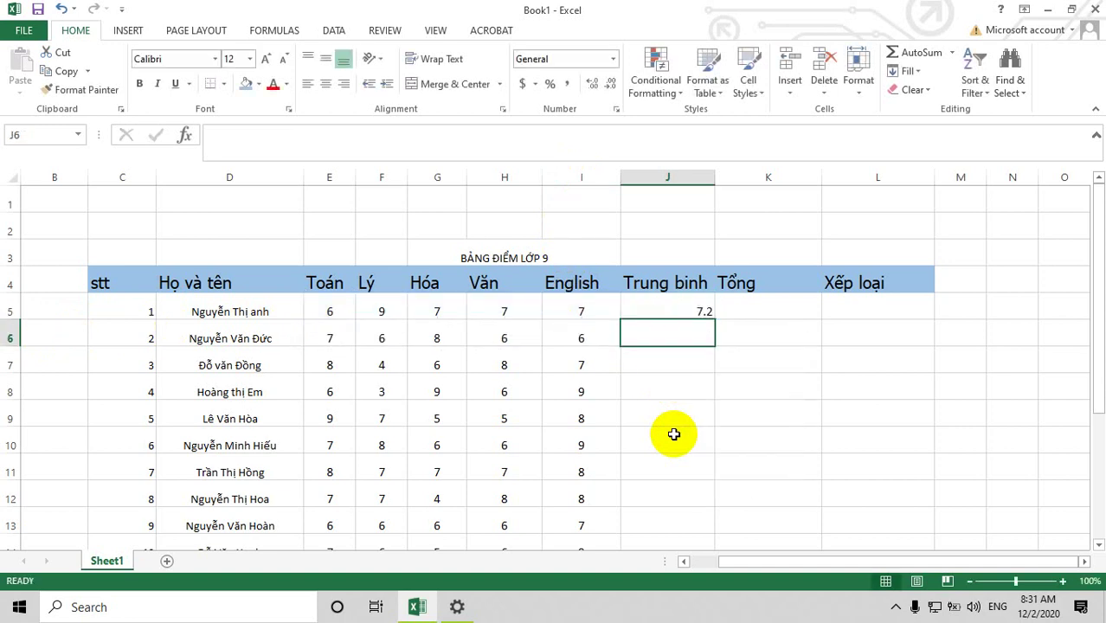
# Step: Fill the J5 average down to J19 and centre the averages in column J
pyautogui.click(701, 313)
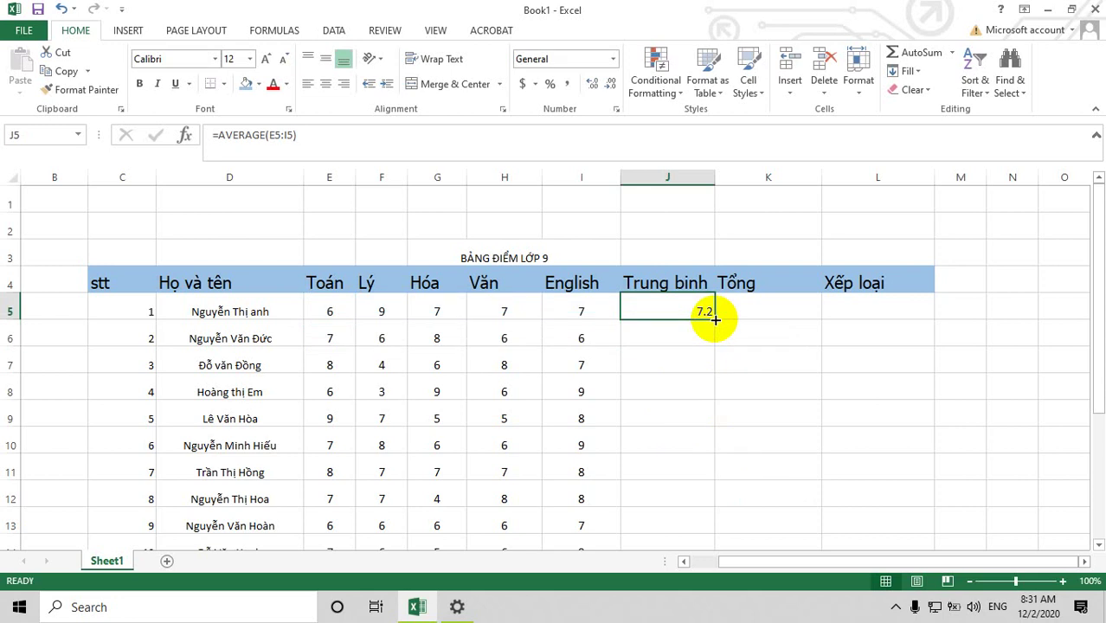
pyautogui.moveTo(714, 319)
pyautogui.mouseDown()
pyautogui.moveTo(716, 573)
pyautogui.moveTo(710, 510)
pyautogui.mouseUp()
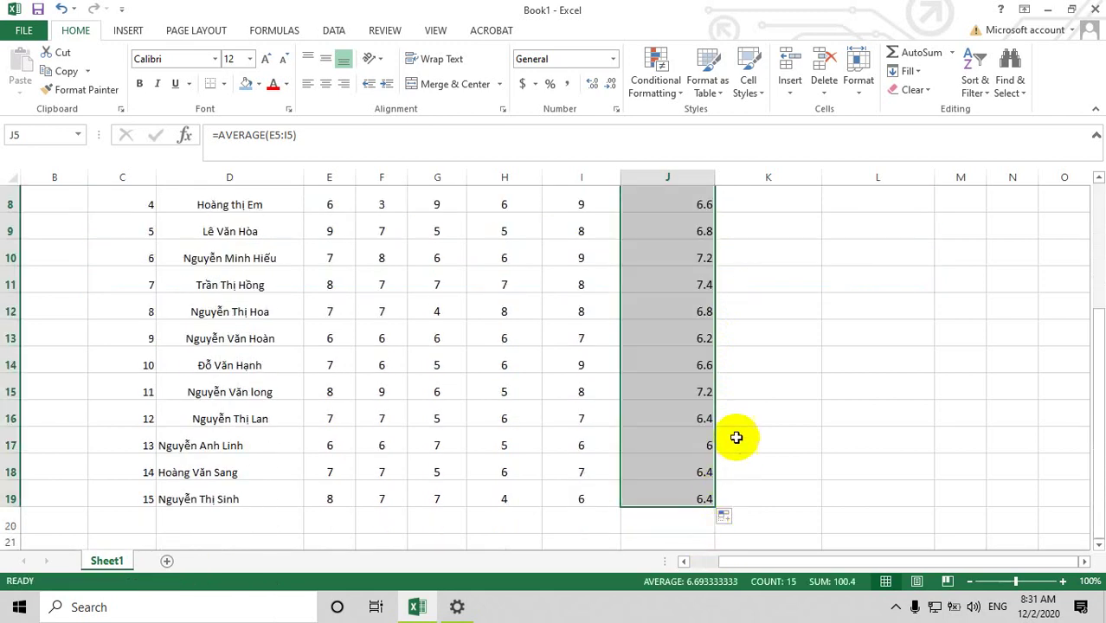
pyautogui.scroll(2, 735, 437)
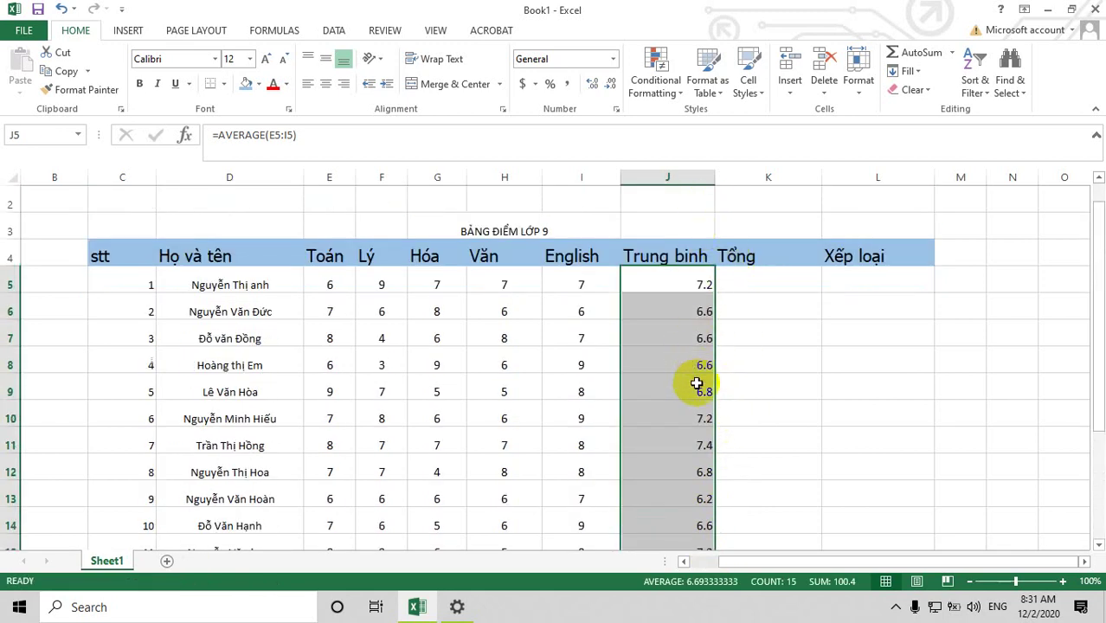
pyautogui.click(325, 85)
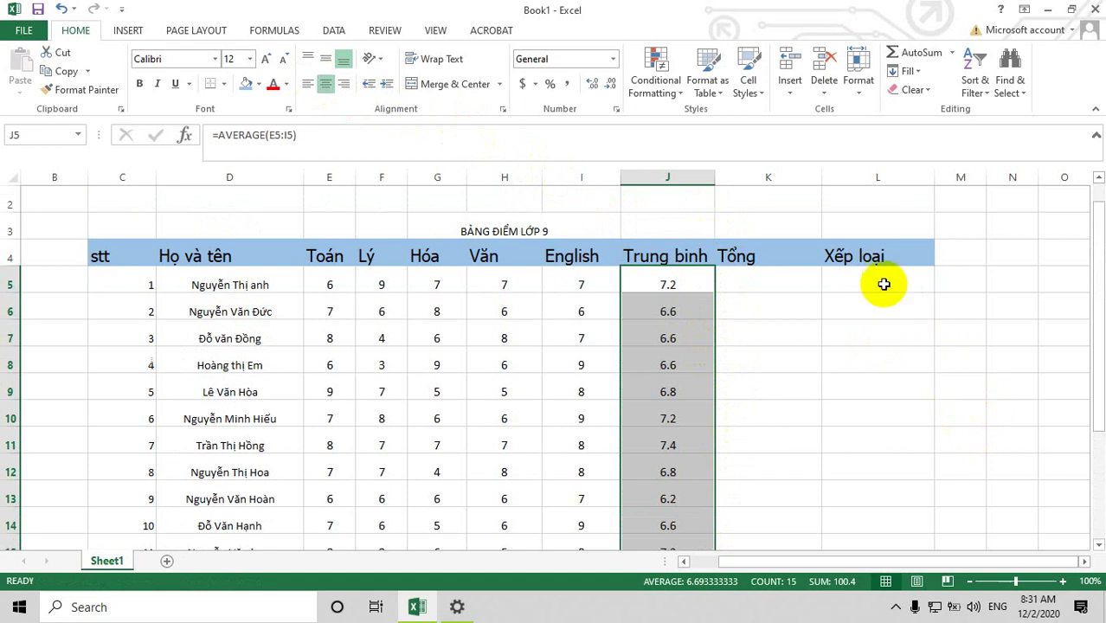
# Step: Widen column J and select J5's AVERAGE formula text in the formula bar
pyautogui.moveTo(715, 178); pyautogui.dragTo(737, 179)
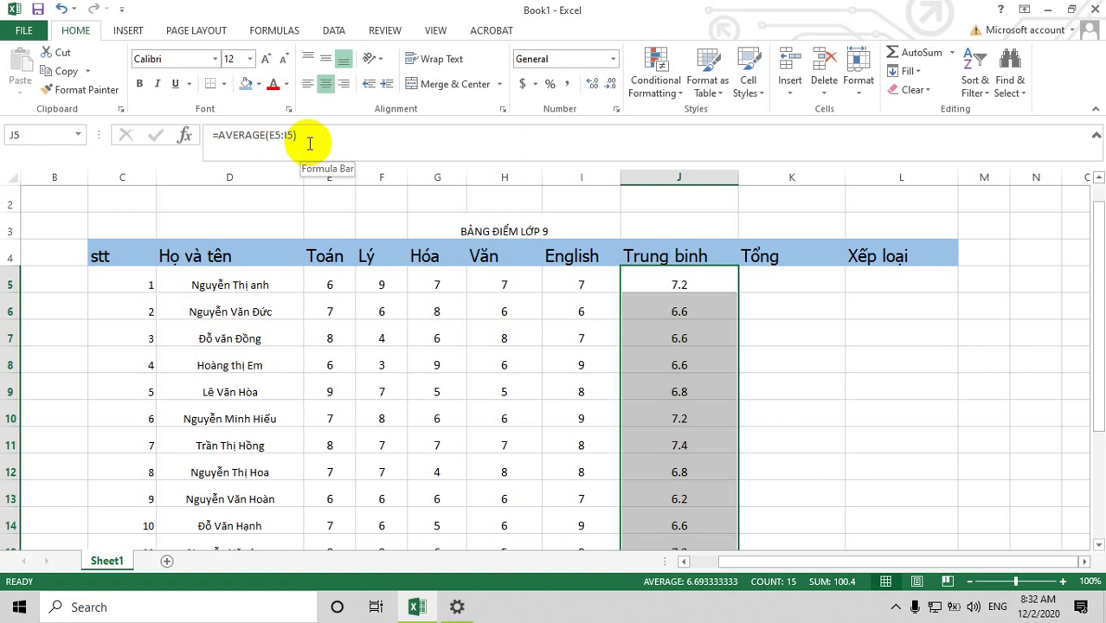
pyautogui.click(321, 138)
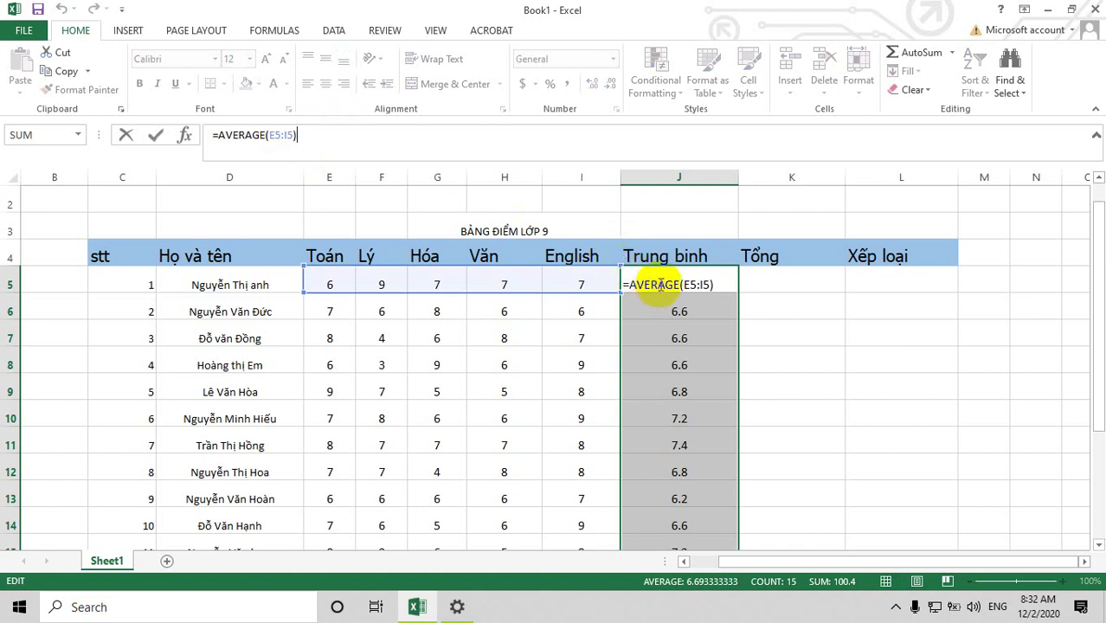
pyautogui.moveTo(336, 135); pyautogui.dragTo(210, 138)
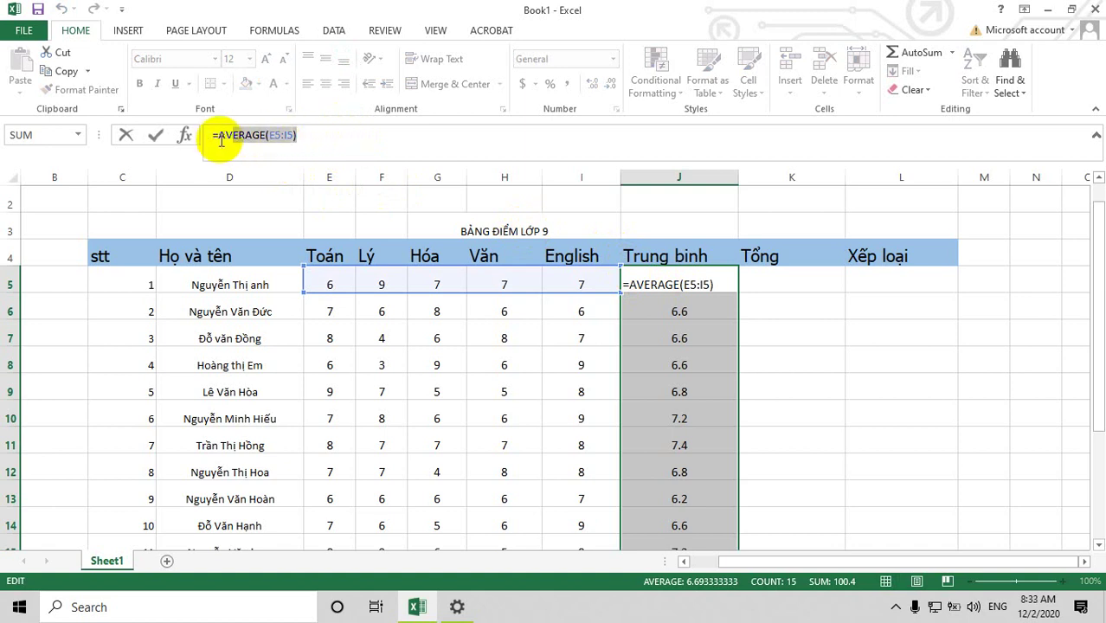
# Step: Replace J5's formula with =(E5+F5+G5+H5+I5)/5, still giving 7.2
pyautogui.press('BackSpace')
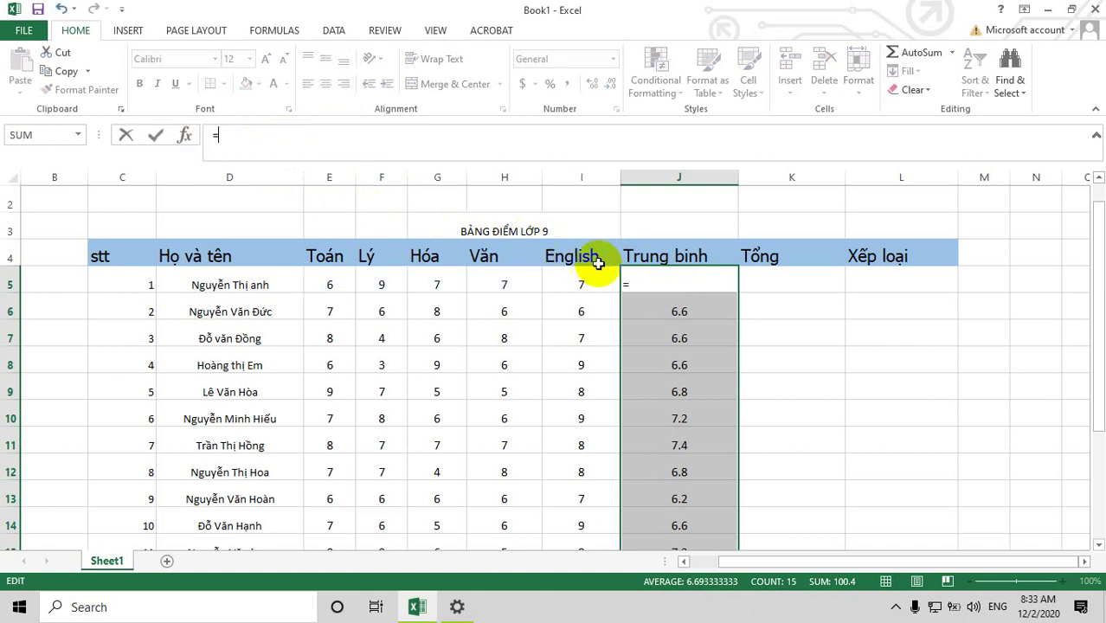
pyautogui.click(355, 149)
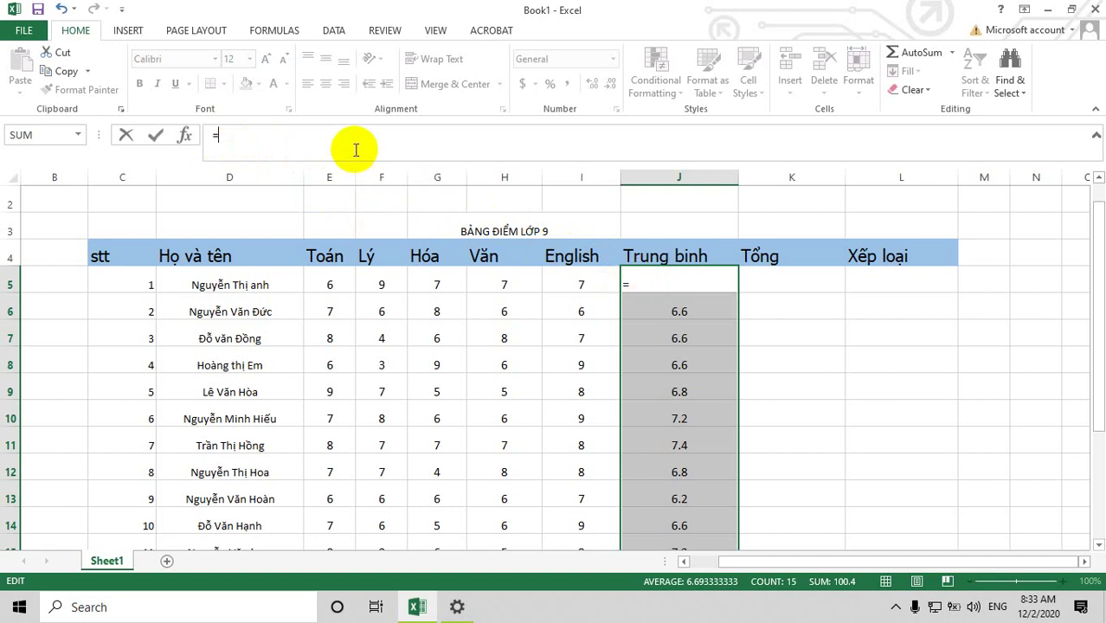
pyautogui.write('(')
pyautogui.write('e5')
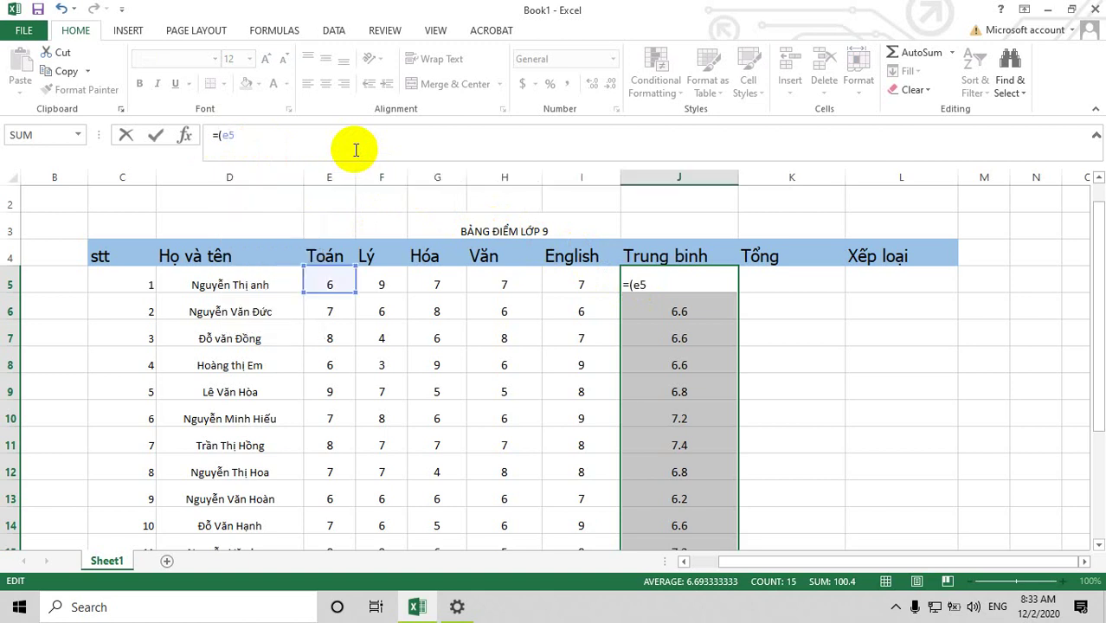
pyautogui.write('+')
pyautogui.write('f')
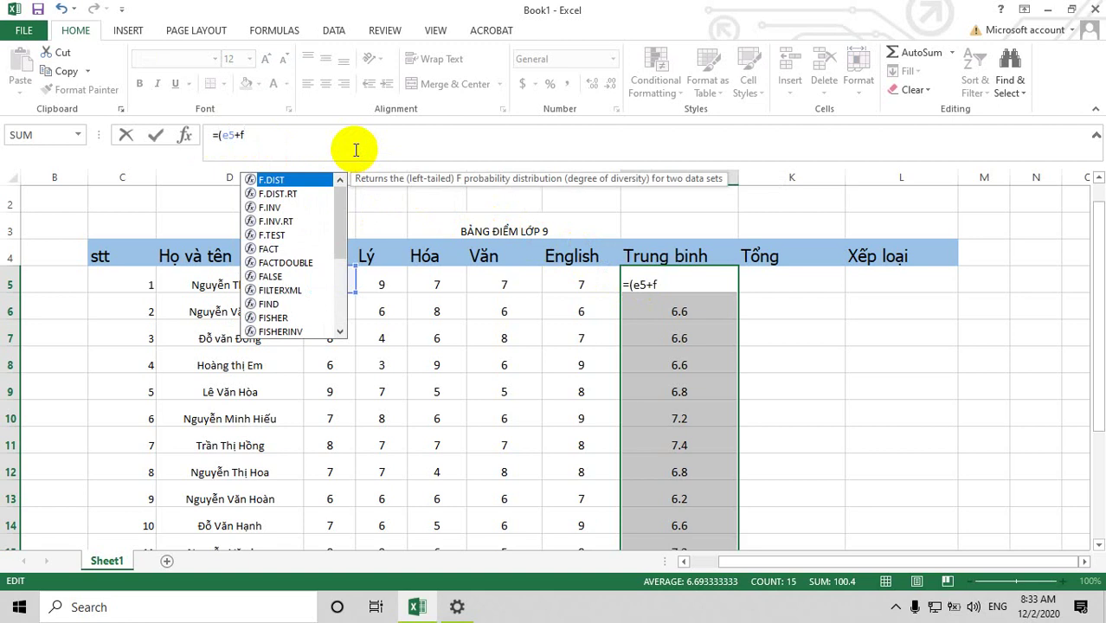
pyautogui.write('5+')
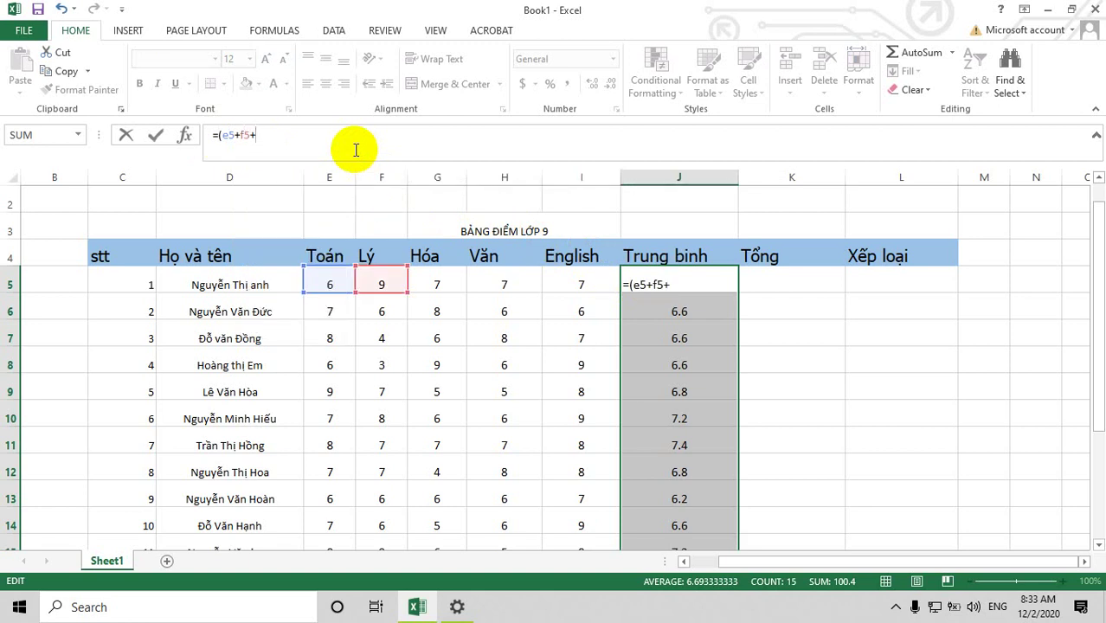
pyautogui.write('g5')
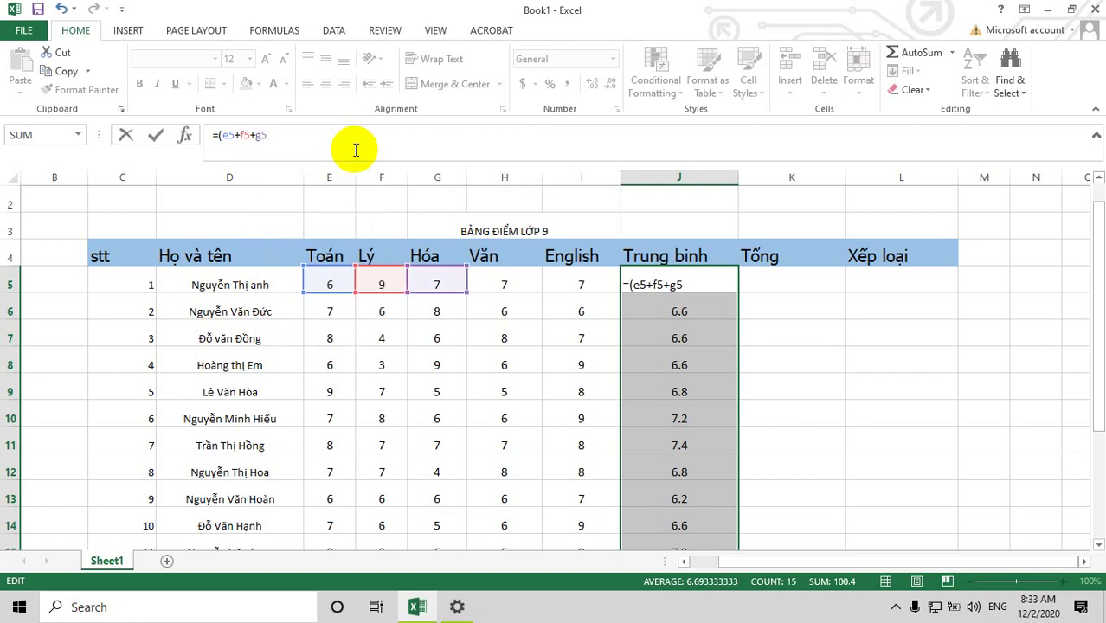
pyautogui.write('+h5')
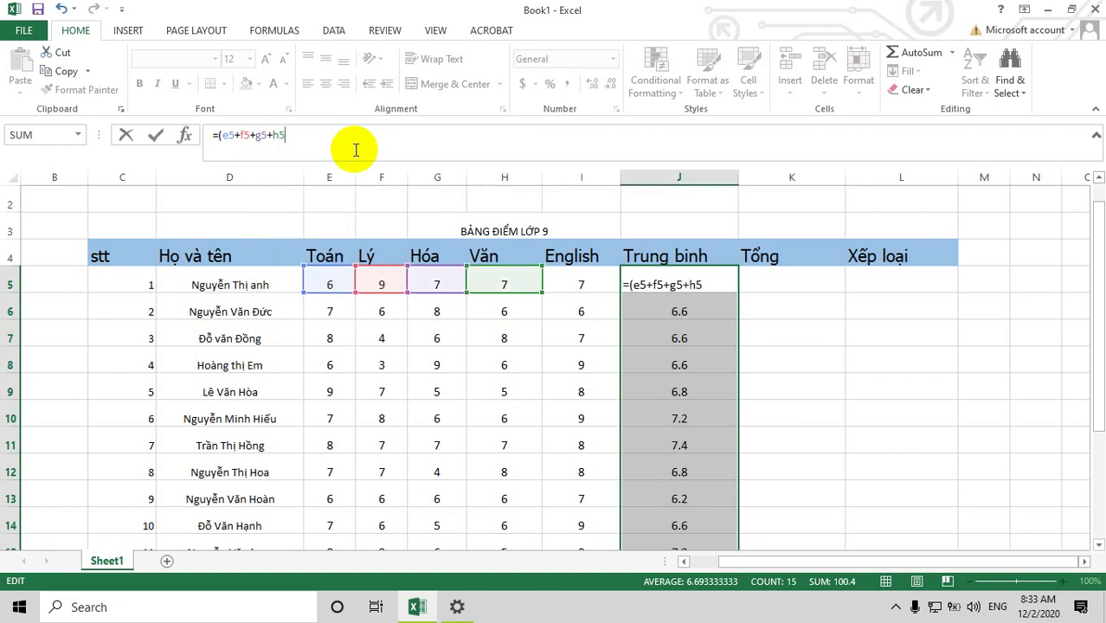
pyautogui.write('+i5)')
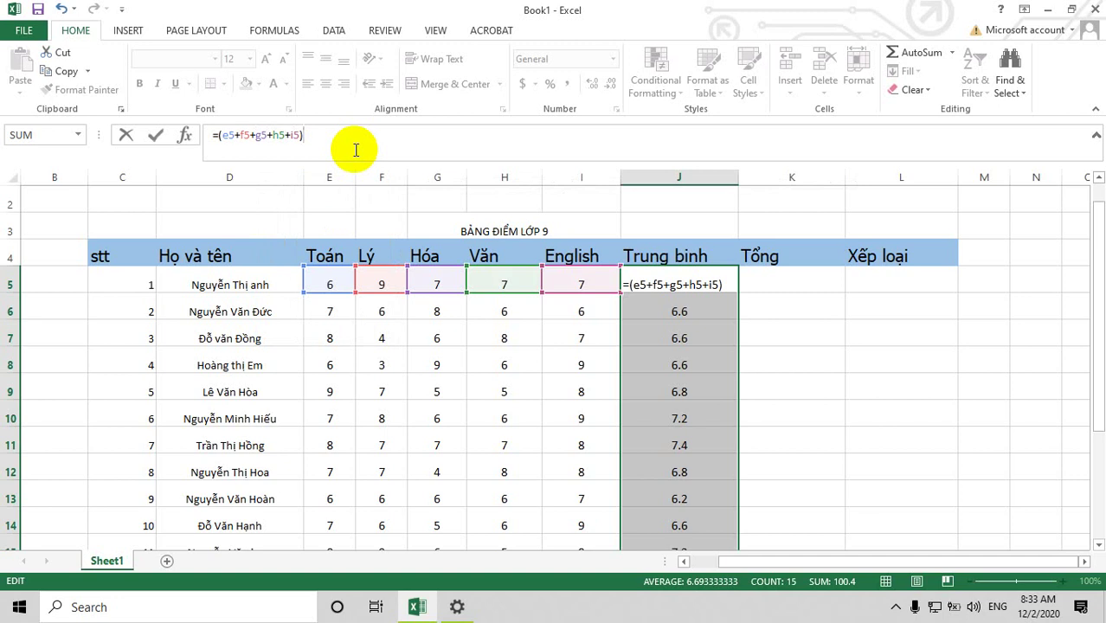
pyautogui.write('/5')
pyautogui.press('Return')
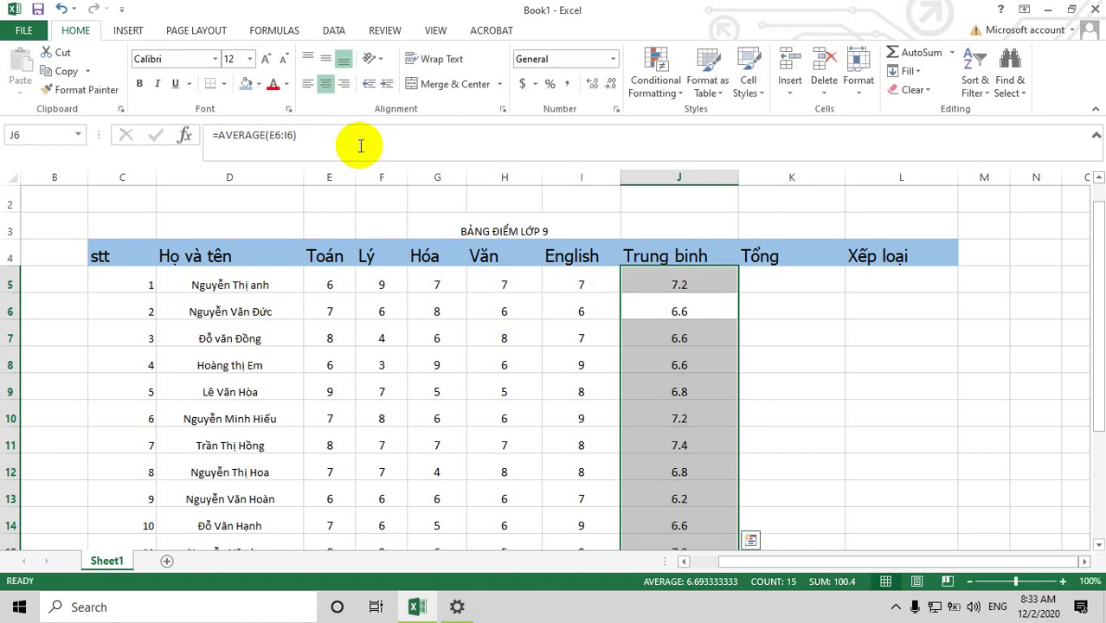
# Step: Fill the new sum-divided-by-5 formula from J5 down to J19 and check J5's formula
pyautogui.click(675, 286)
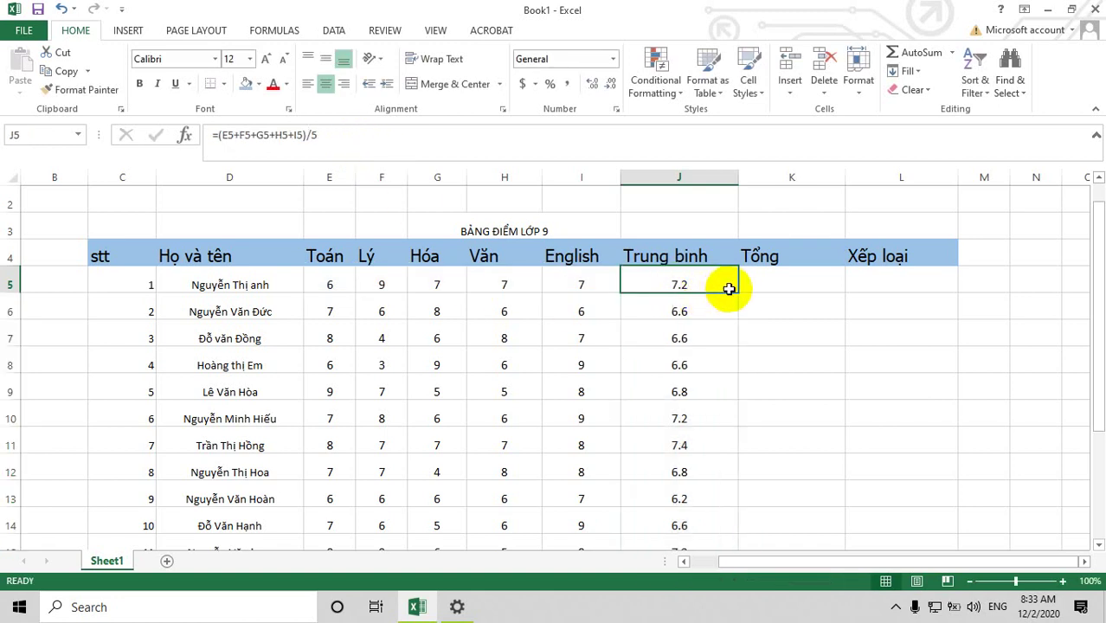
pyautogui.moveTo(738, 291); pyautogui.dragTo(737, 546)
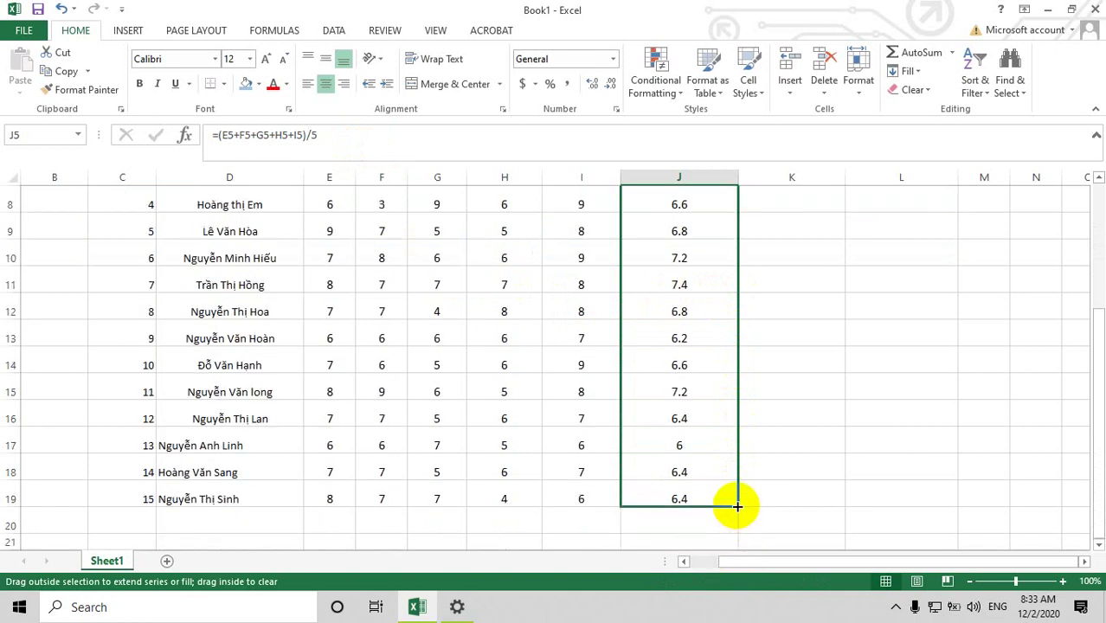
pyautogui.moveTo(737, 546); pyautogui.dragTo(735, 506)
pyautogui.scroll(3, 683, 265)
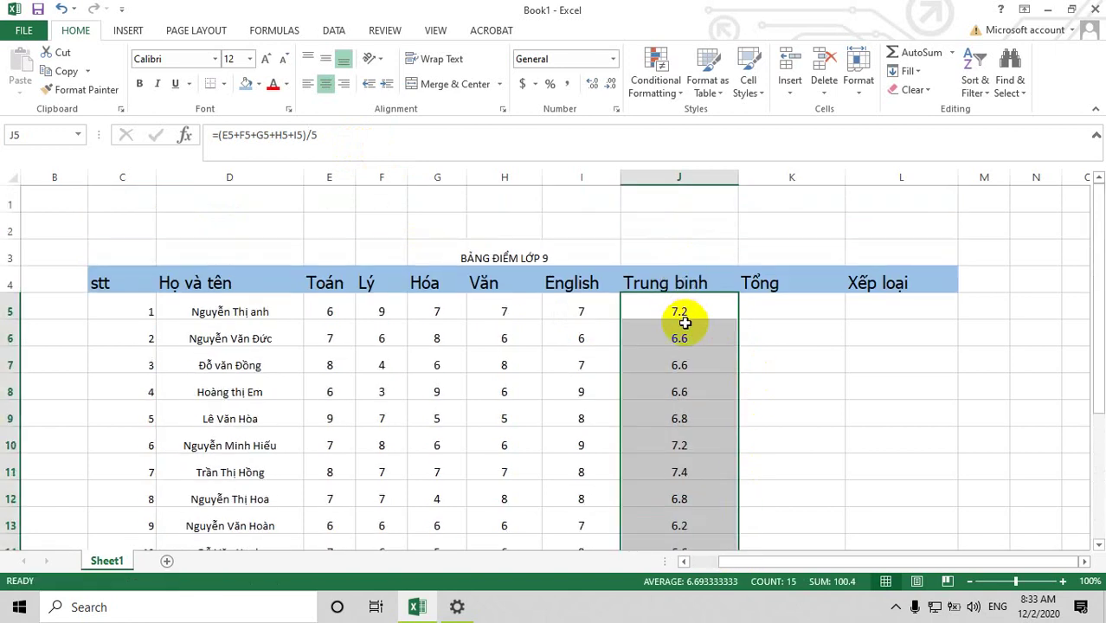
pyautogui.click(683, 329)
pyautogui.click(692, 310)
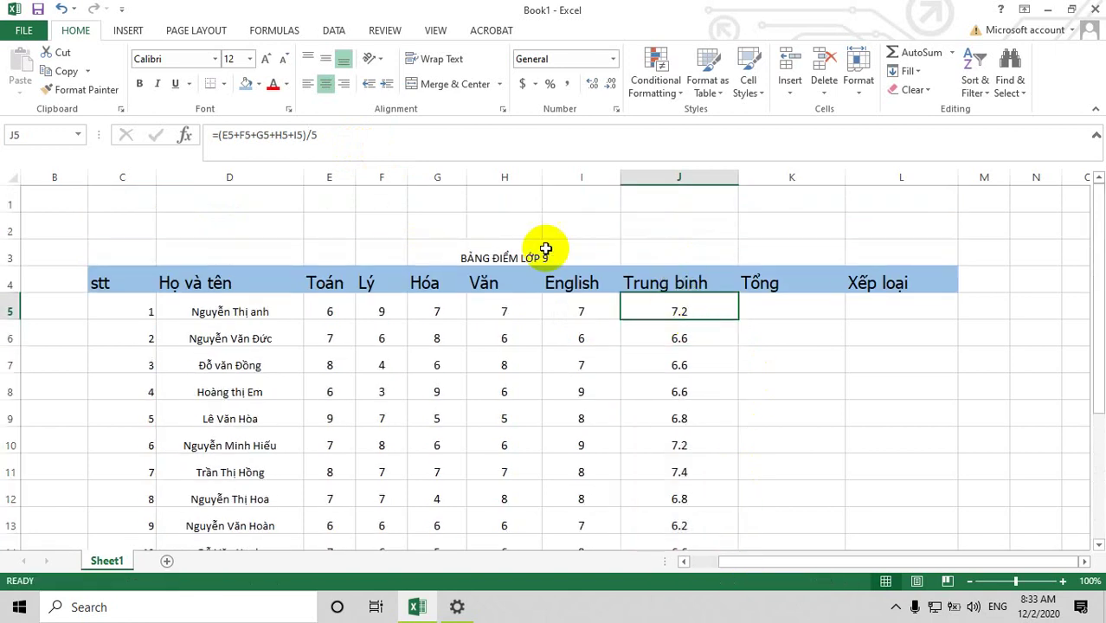
pyautogui.click(350, 134)
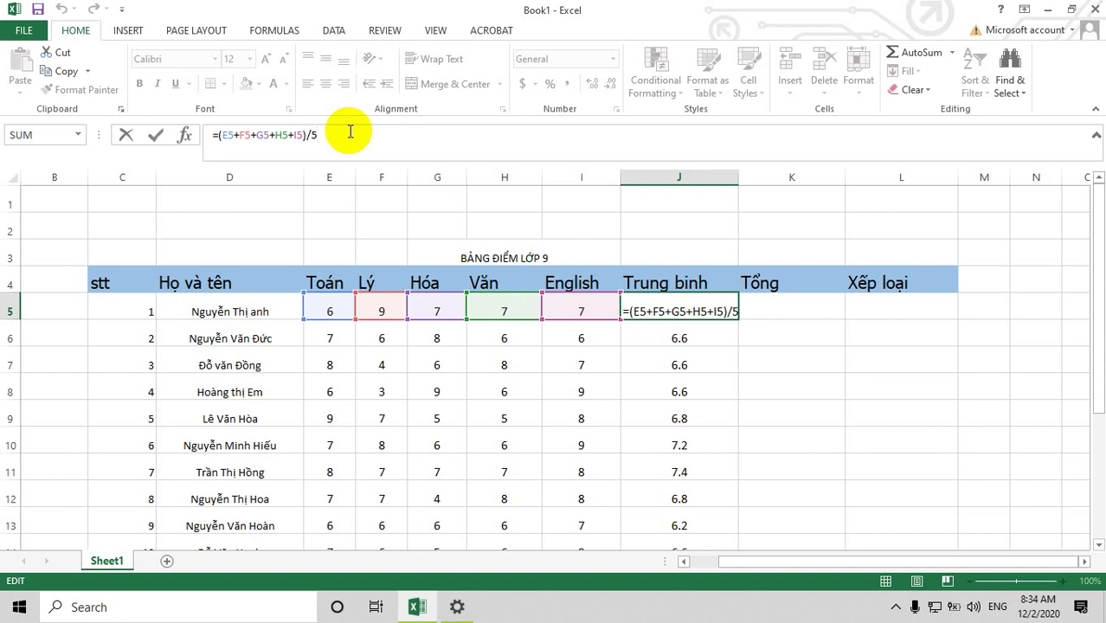
pyautogui.click(761, 313)
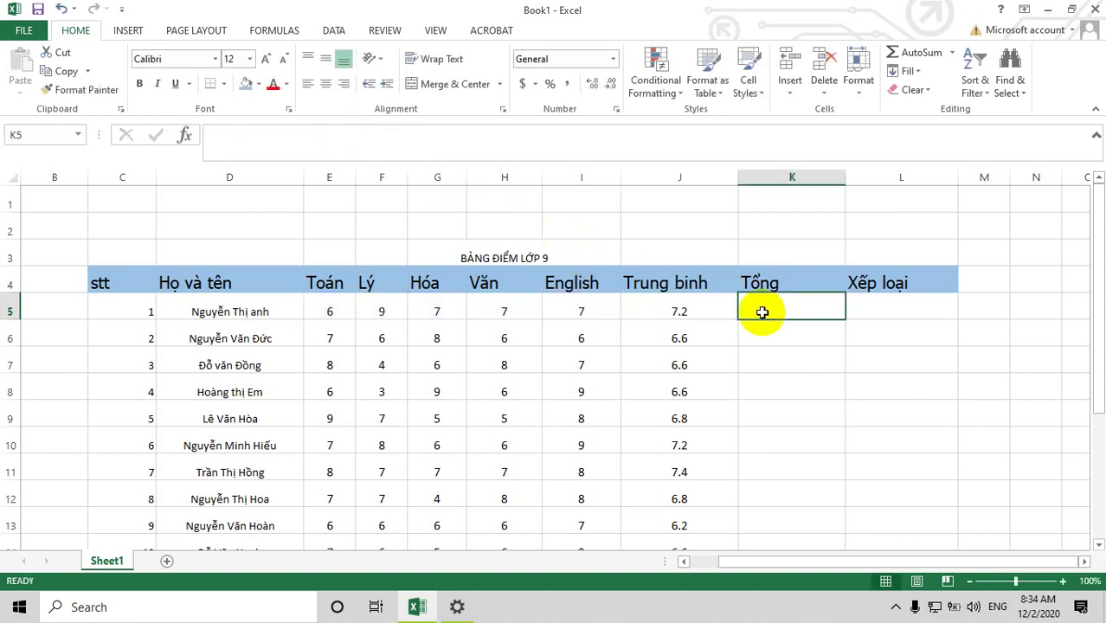
# Step: Enter =SUM(E5:I5) in K5, giving a total of 36
pyautogui.write('=')
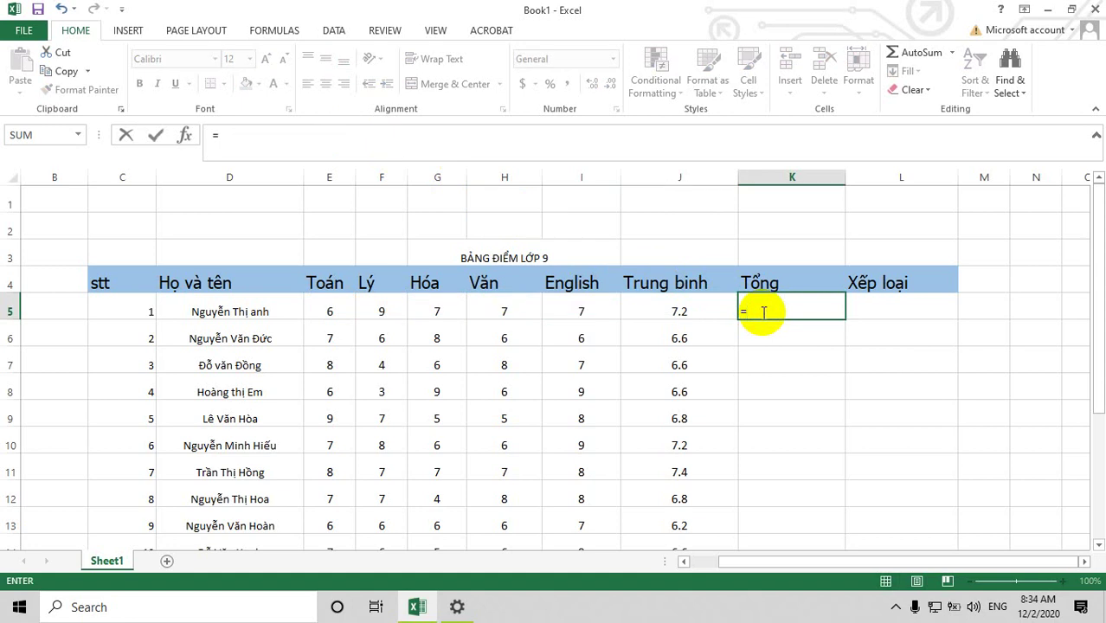
pyautogui.write('Sum')
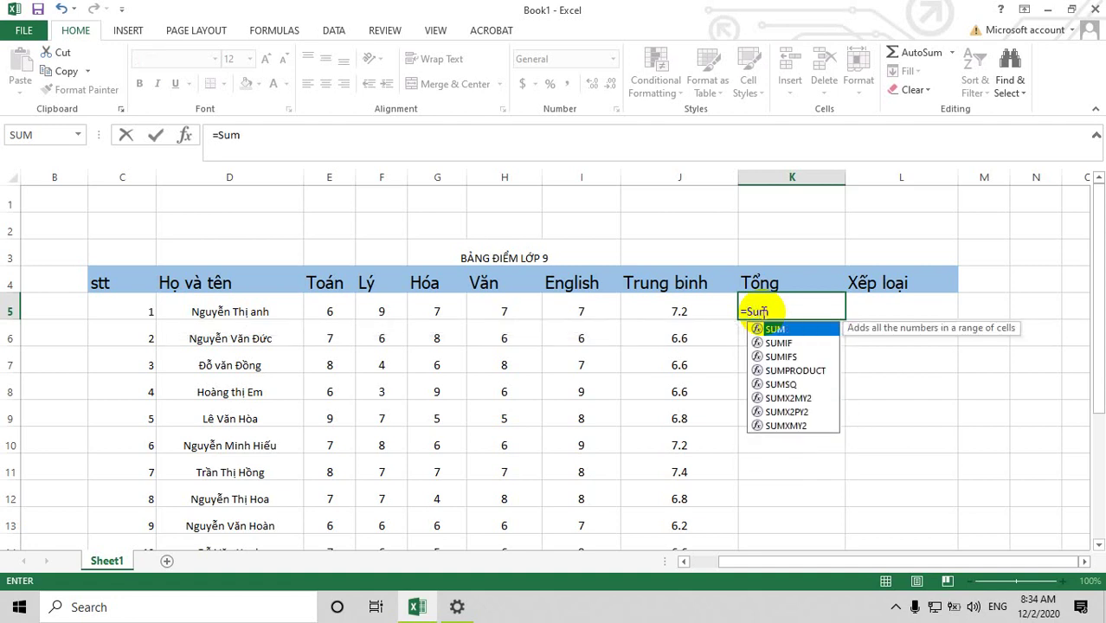
pyautogui.write('(')
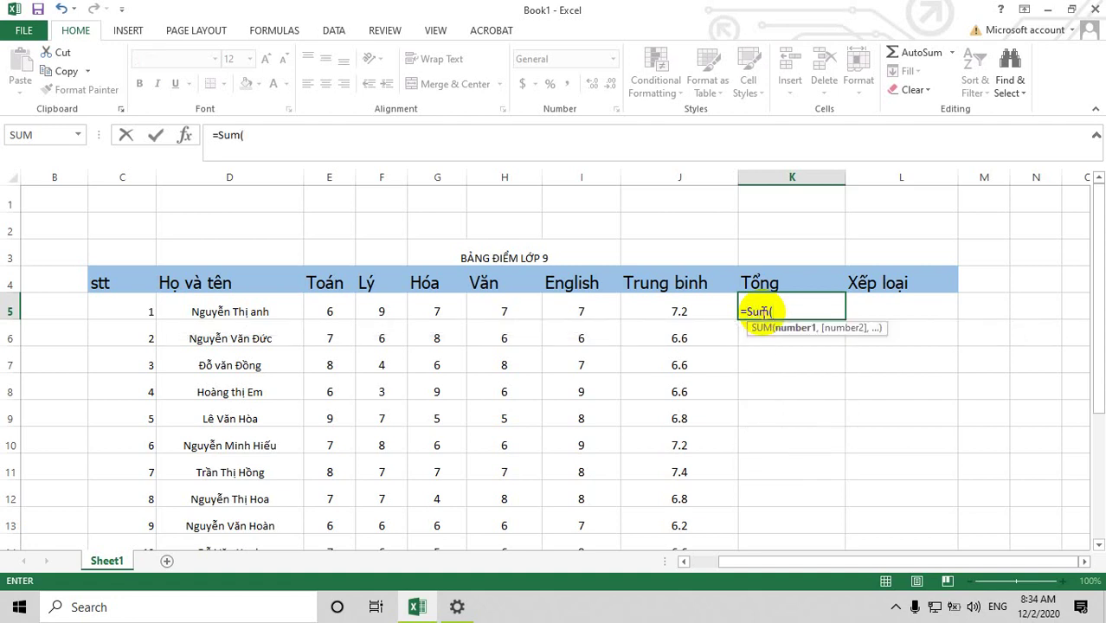
pyautogui.write('e5')
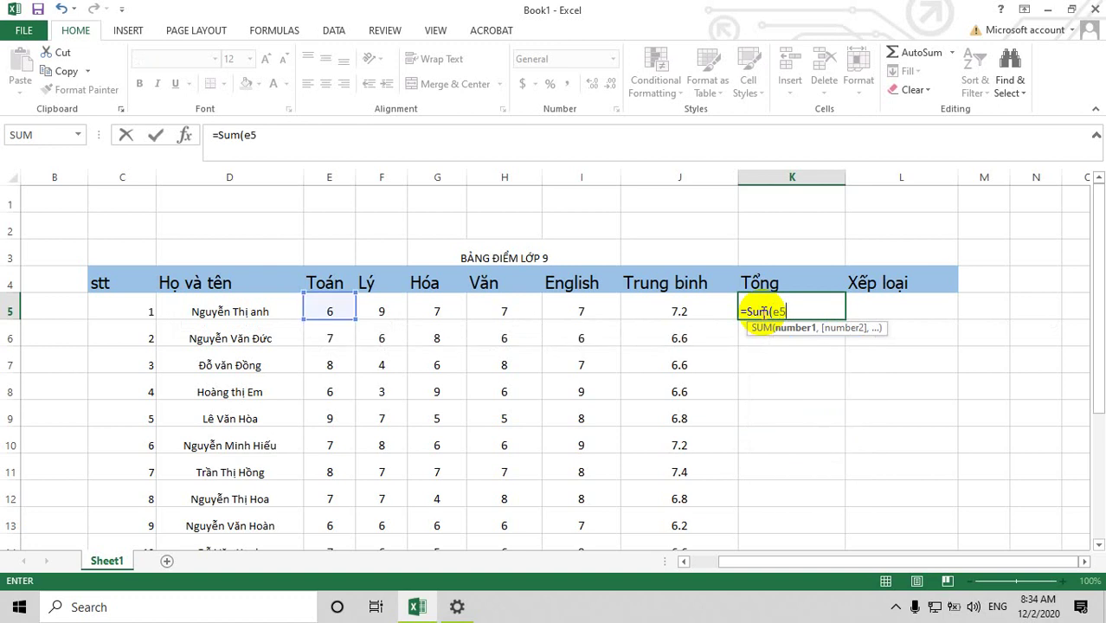
pyautogui.write(':')
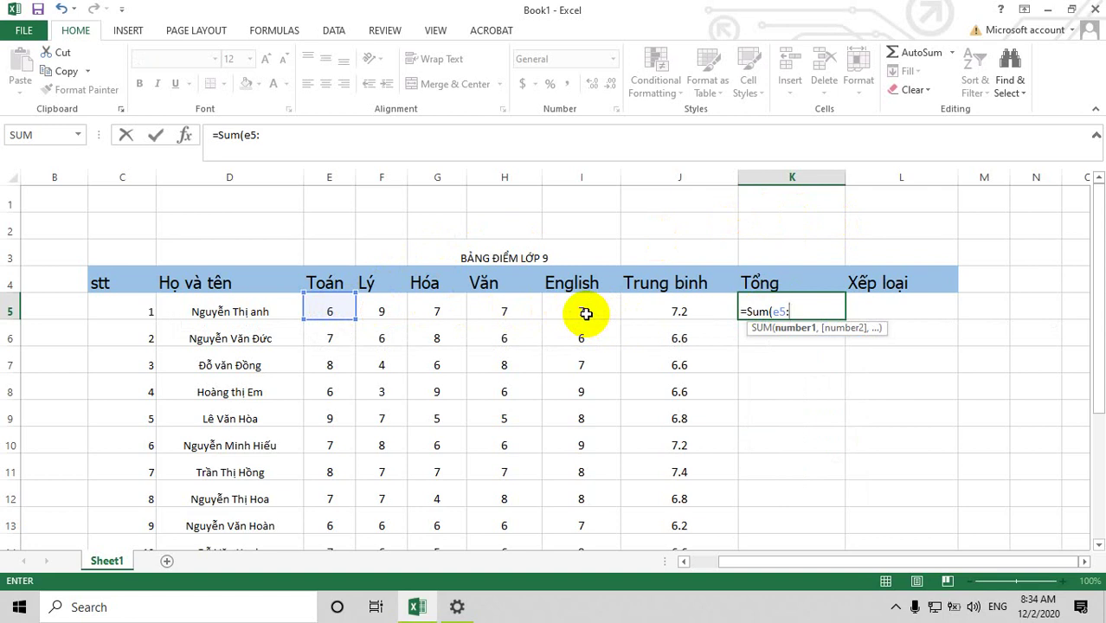
pyautogui.write('i5)')
pyautogui.press('Return')
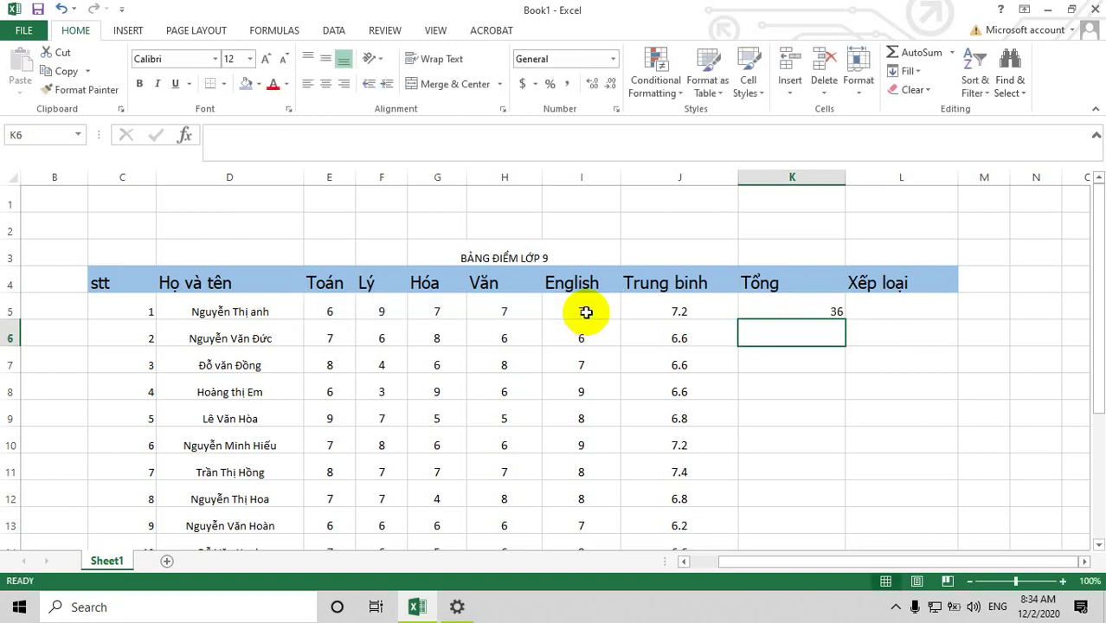
# Step: Copy the K5 total down to K19 and narrow the Tổng column
pyautogui.click(836, 312)
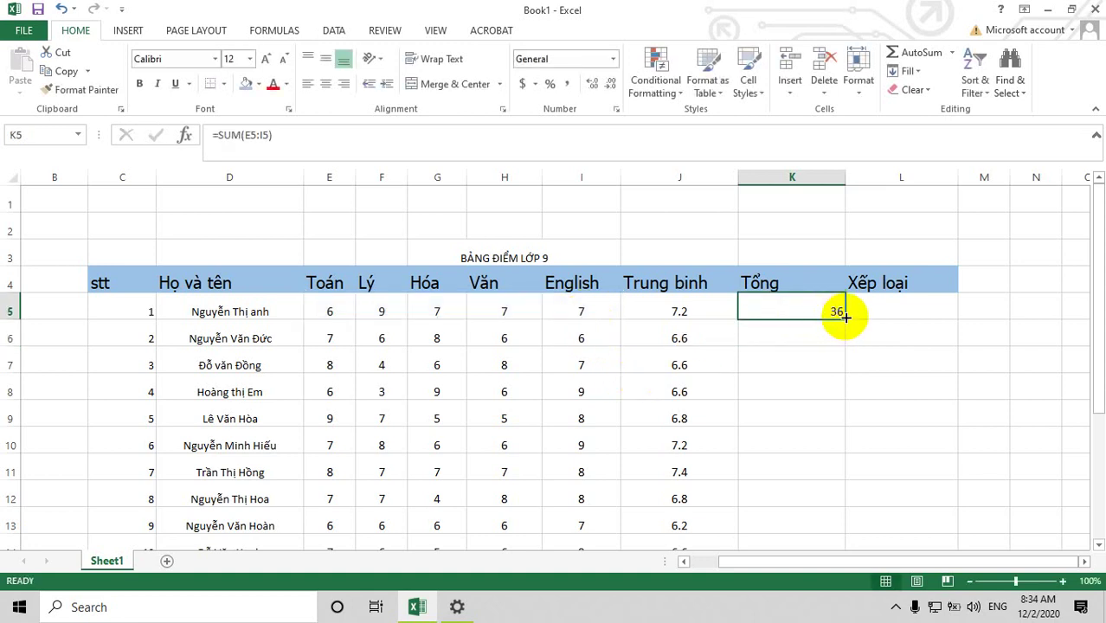
pyautogui.moveTo(845, 318)
pyautogui.mouseDown()
pyautogui.moveTo(865, 545)
pyautogui.moveTo(862, 501)
pyautogui.mouseUp()
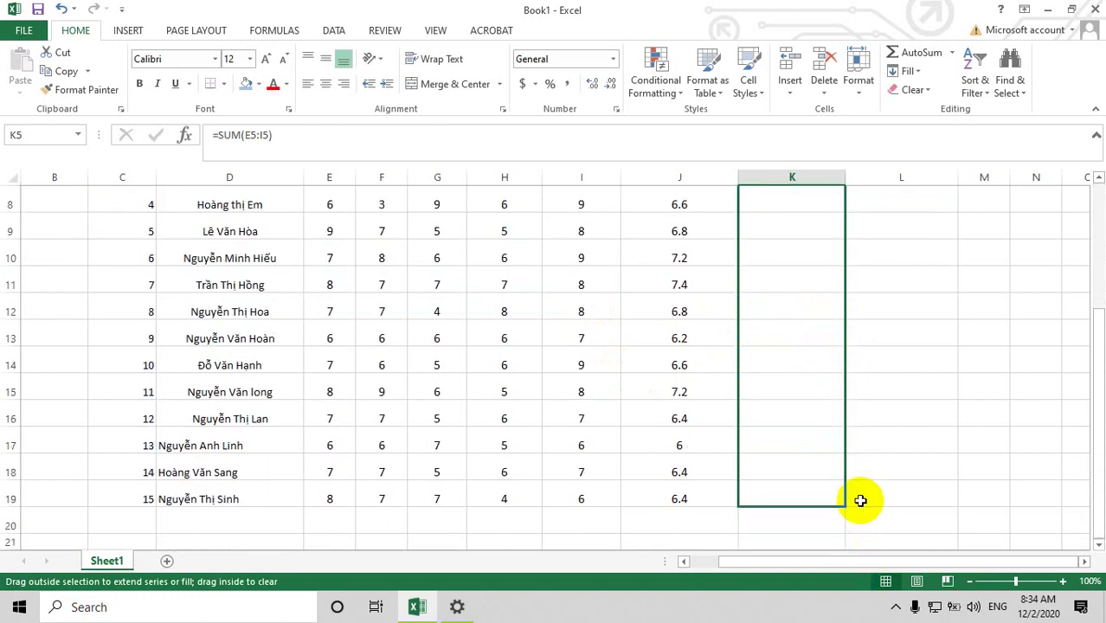
pyautogui.moveTo(862, 501); pyautogui.dragTo(862, 501)
pyautogui.scroll(2, 860, 389)
pyautogui.click(818, 283)
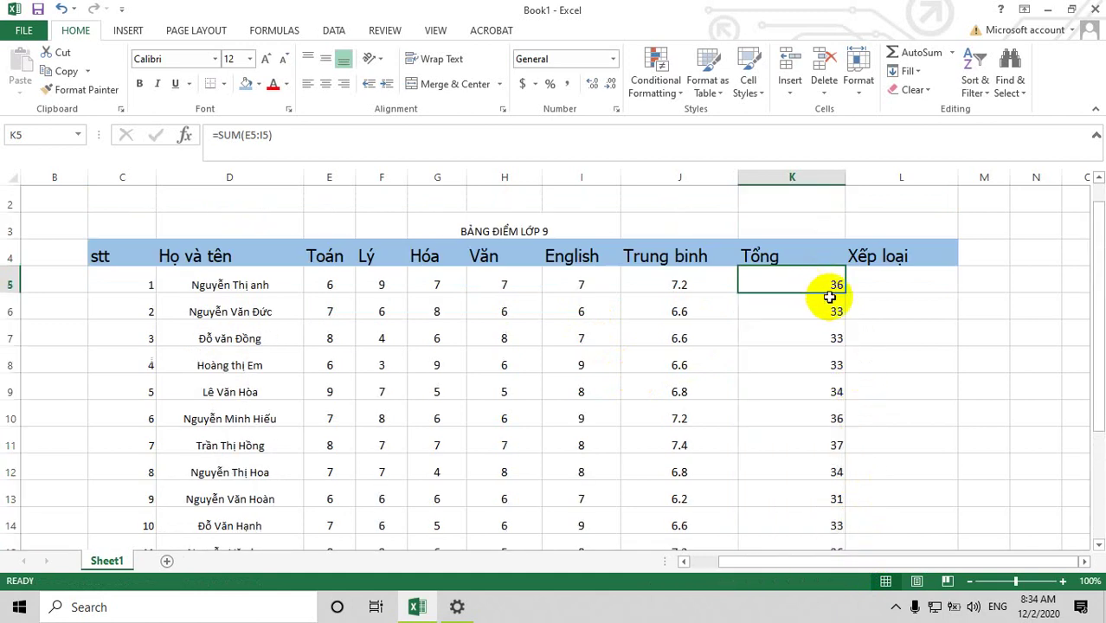
pyautogui.moveTo(846, 176); pyautogui.dragTo(806, 176)
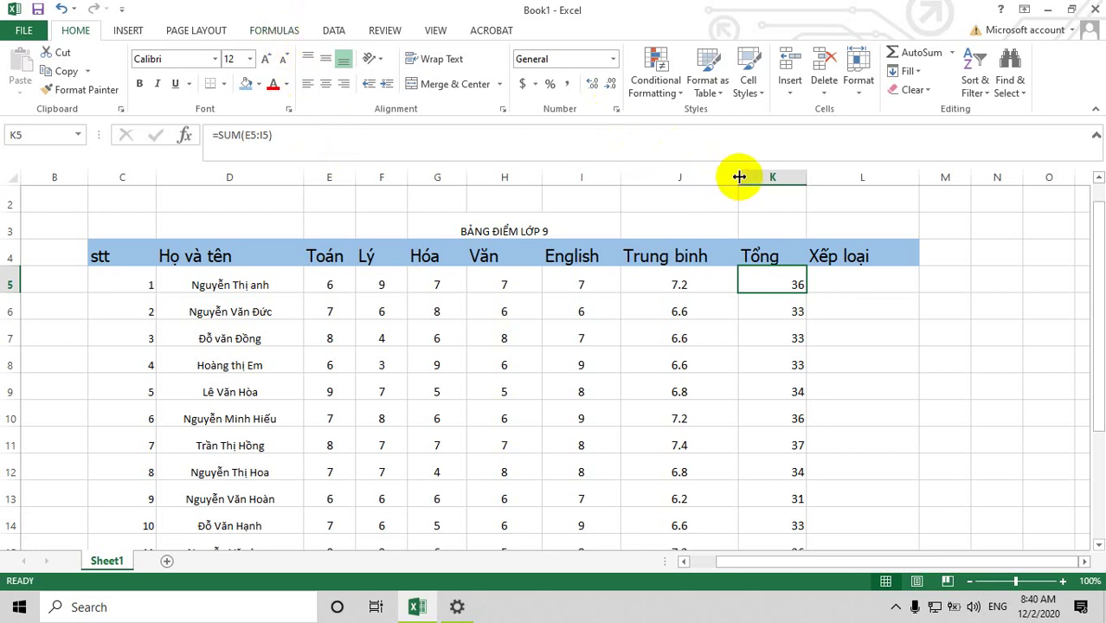
# Step: Narrow the Trung bình column J and the Họ và tên column D slightly
pyautogui.moveTo(738, 176); pyautogui.dragTo(712, 176)
pyautogui.click(664, 280)
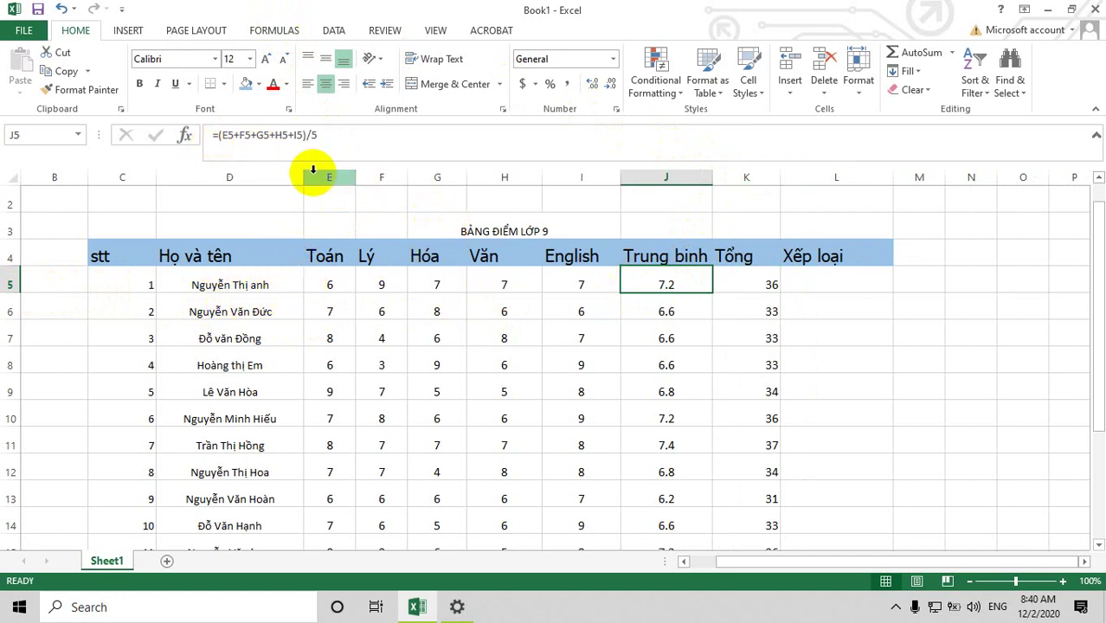
pyautogui.moveTo(300, 179); pyautogui.dragTo(290, 179)
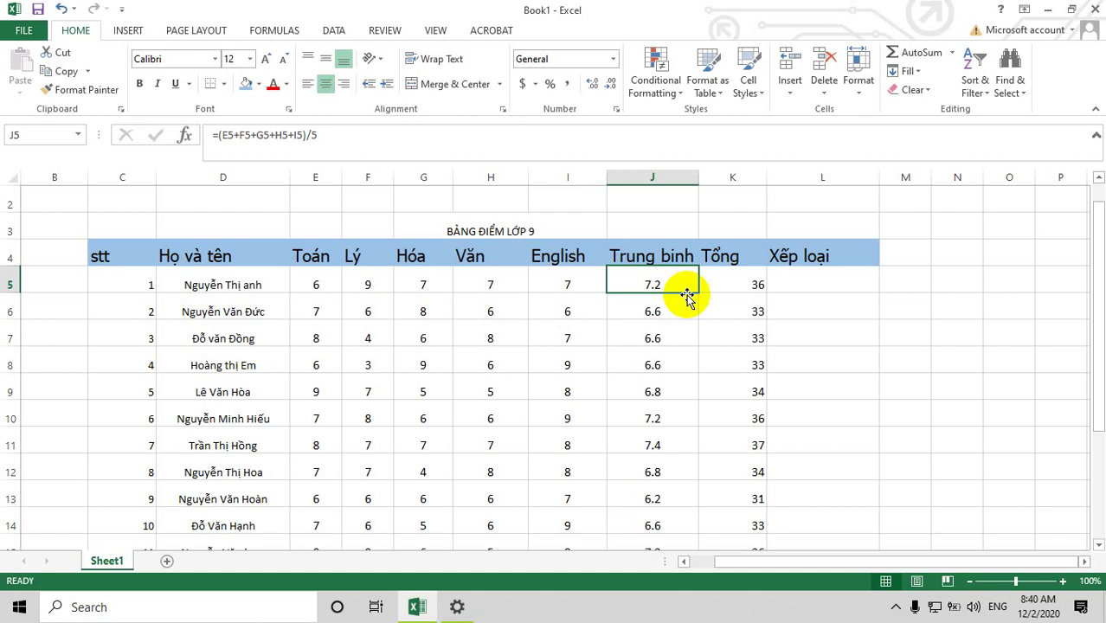
# Step: Widen the Tổng column K slightly, nudging Xếp loại to the right
pyautogui.click(815, 283)
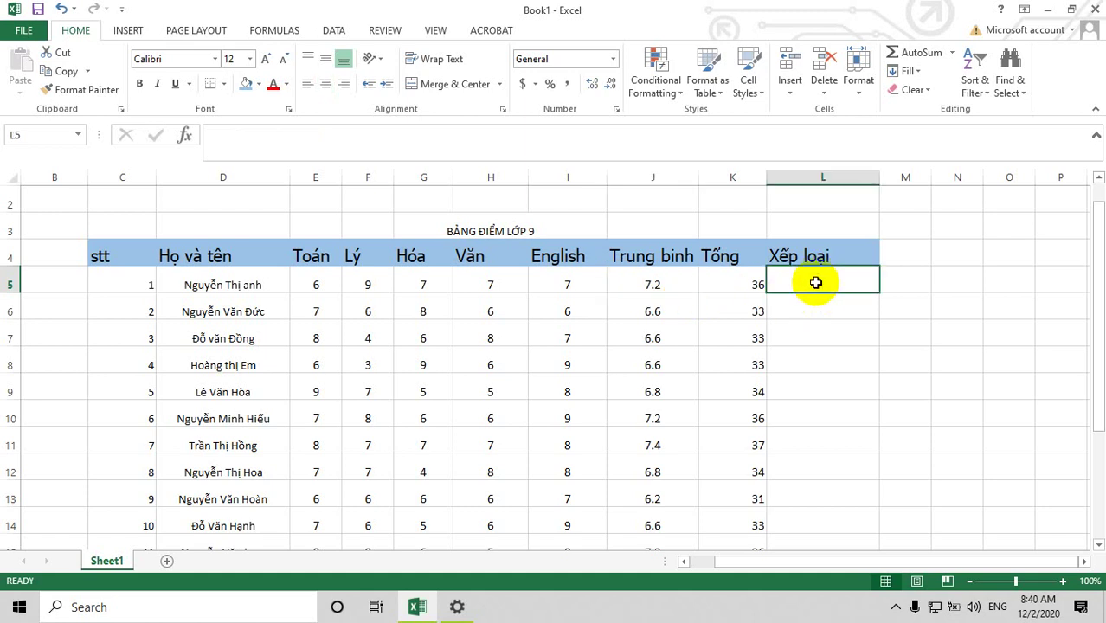
pyautogui.scroll(-1, 807, 379)
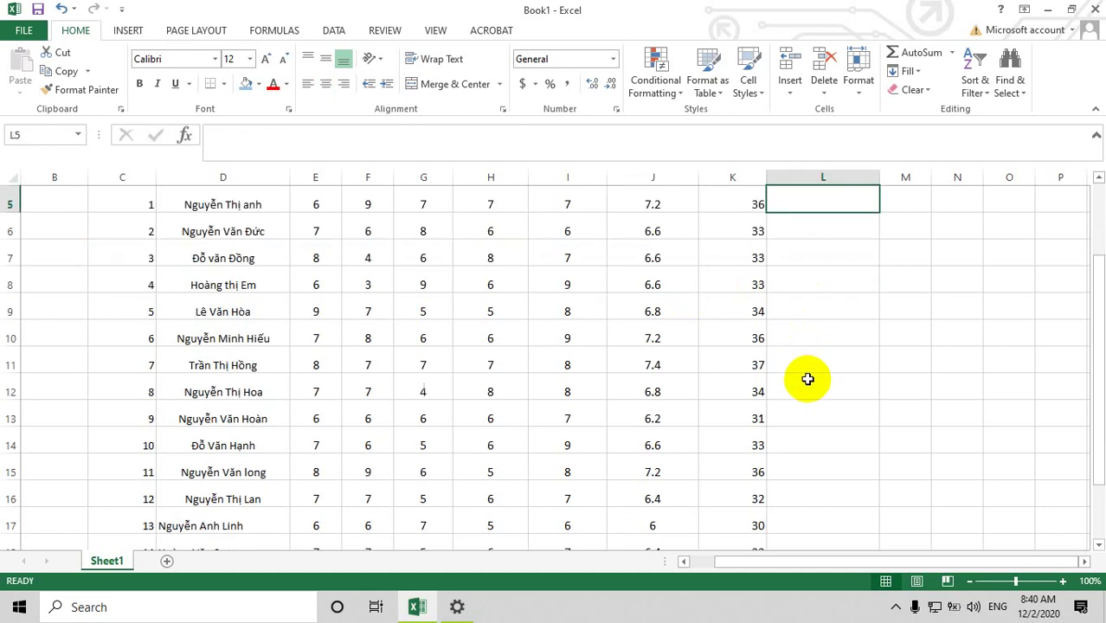
pyautogui.scroll(-3, 807, 379)
pyautogui.scroll(4, 807, 379)
pyautogui.scroll(-1, 807, 380)
pyautogui.scroll(1, 807, 380)
pyautogui.scroll(-1, 808, 379)
pyautogui.scroll(1, 807, 379)
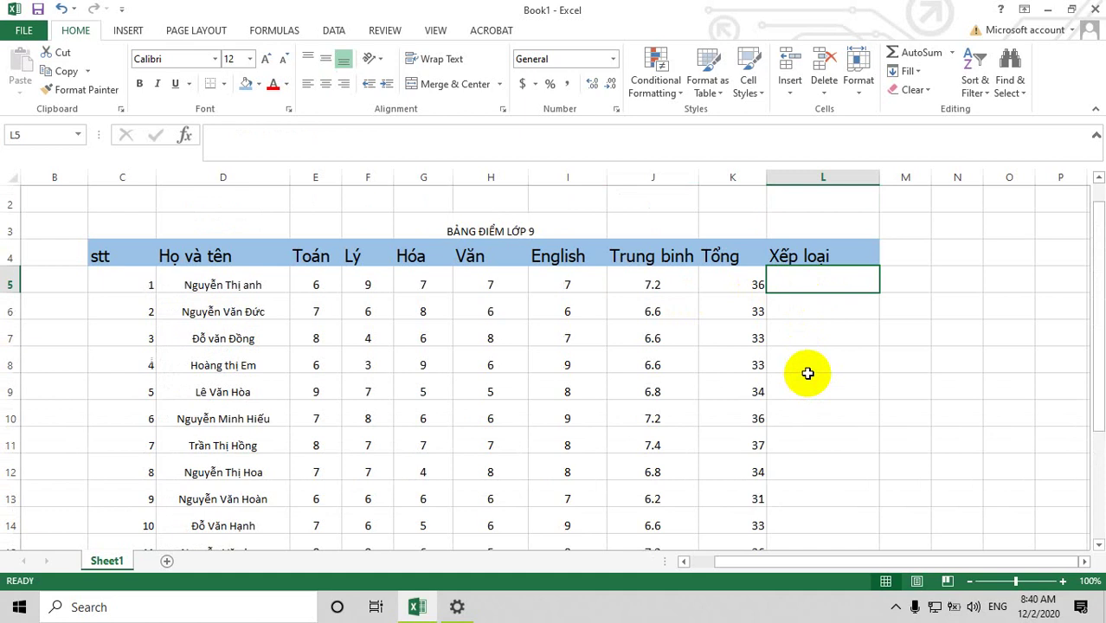
pyautogui.scroll(-1, 807, 373)
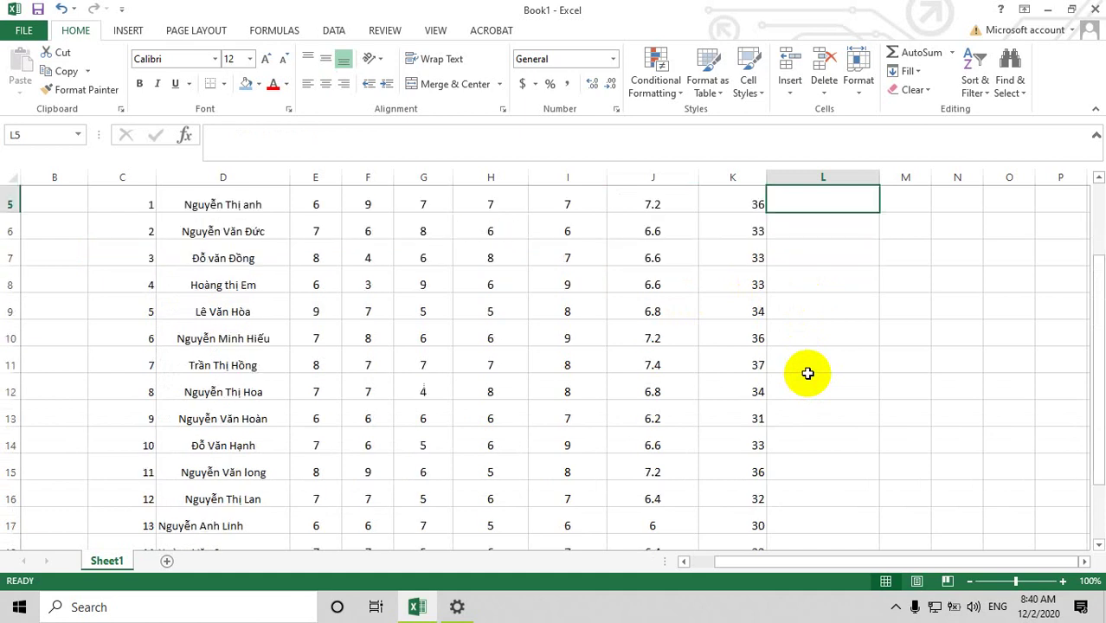
pyautogui.scroll(2, 807, 373)
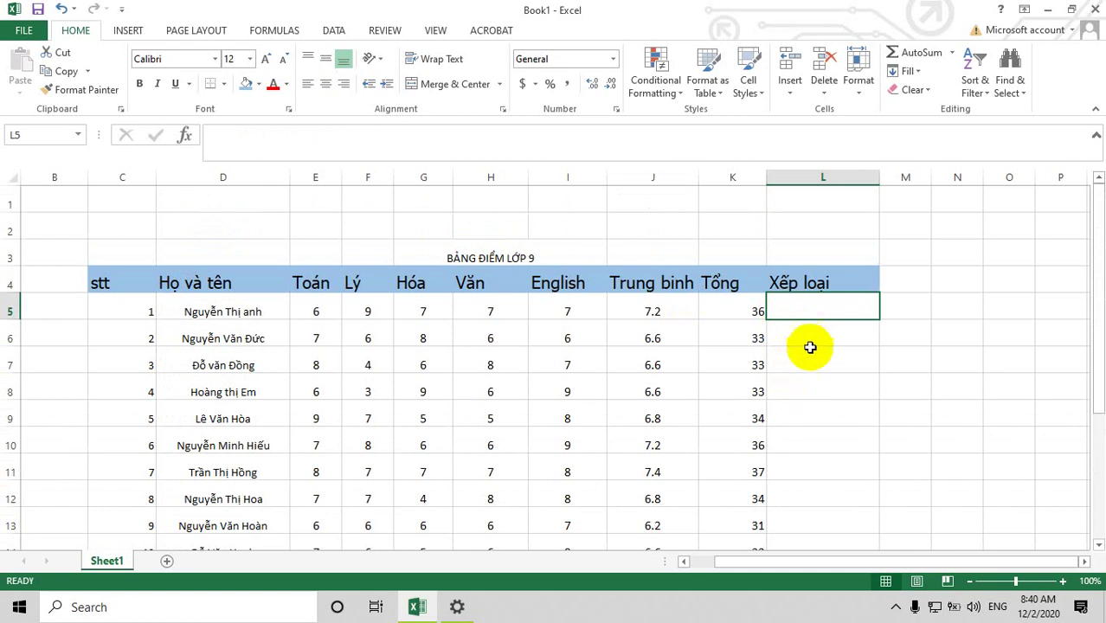
pyautogui.scroll(-1, 814, 309)
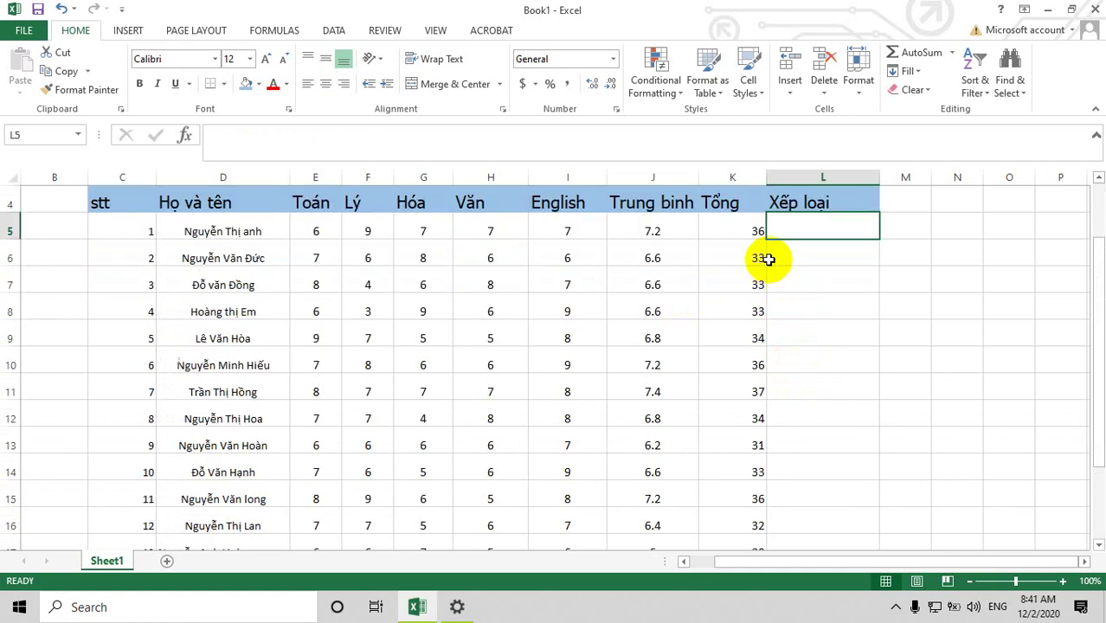
pyautogui.click(751, 227)
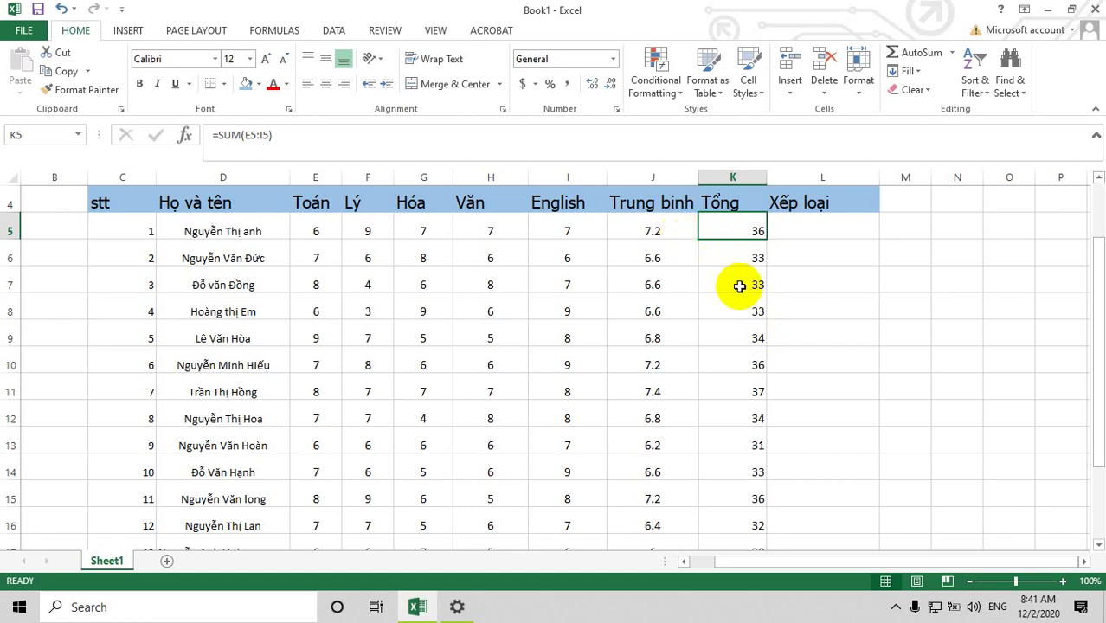
pyautogui.scroll(1, 741, 267)
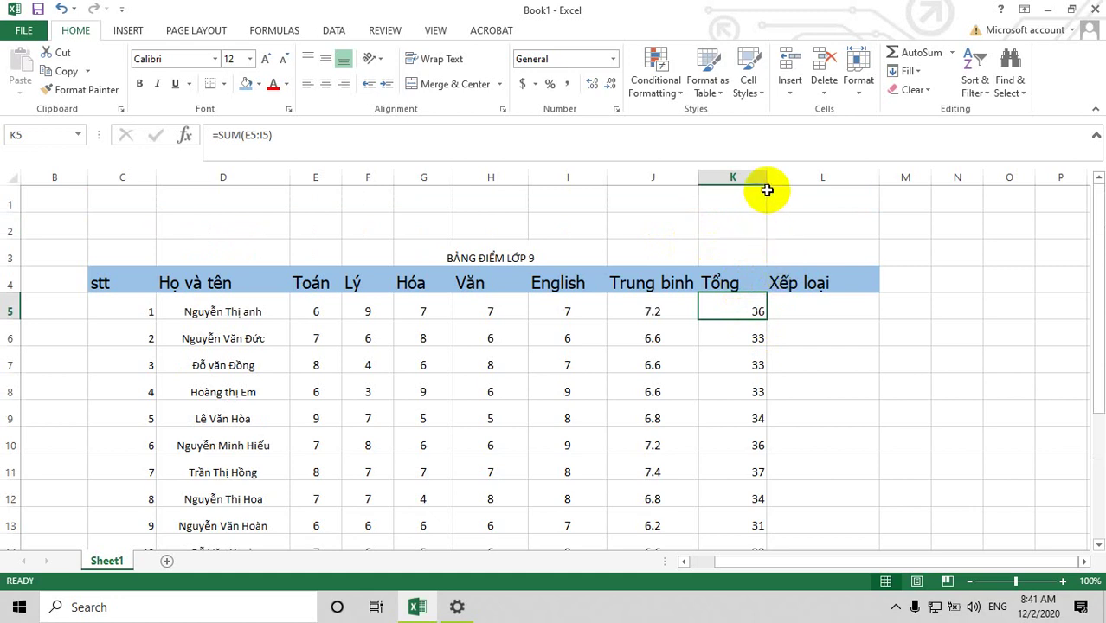
pyautogui.moveTo(766, 177); pyautogui.dragTo(772, 178)
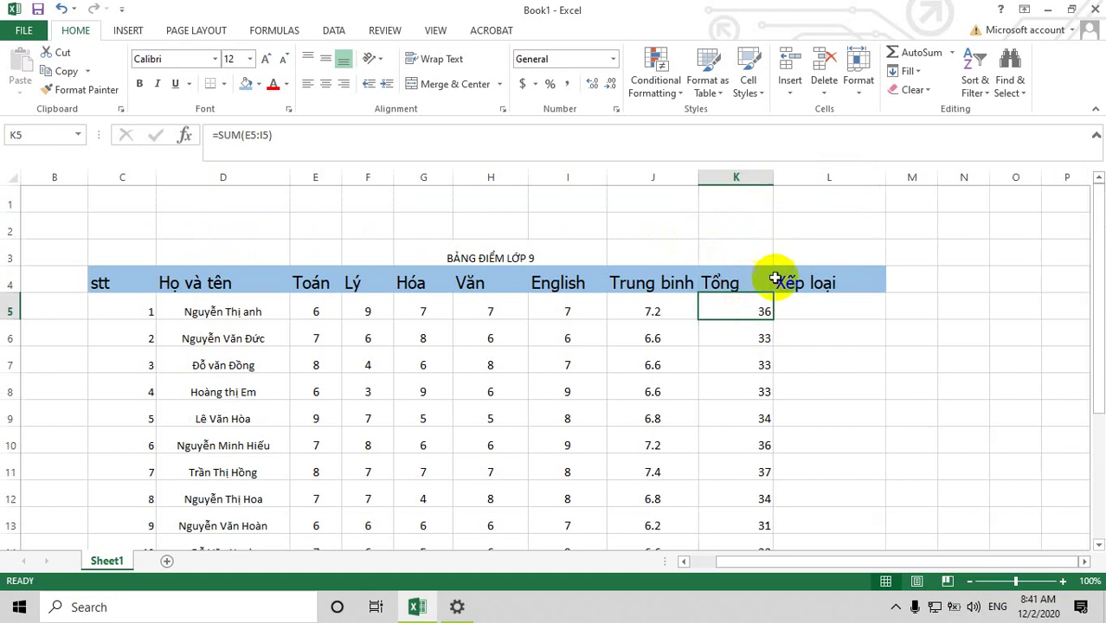